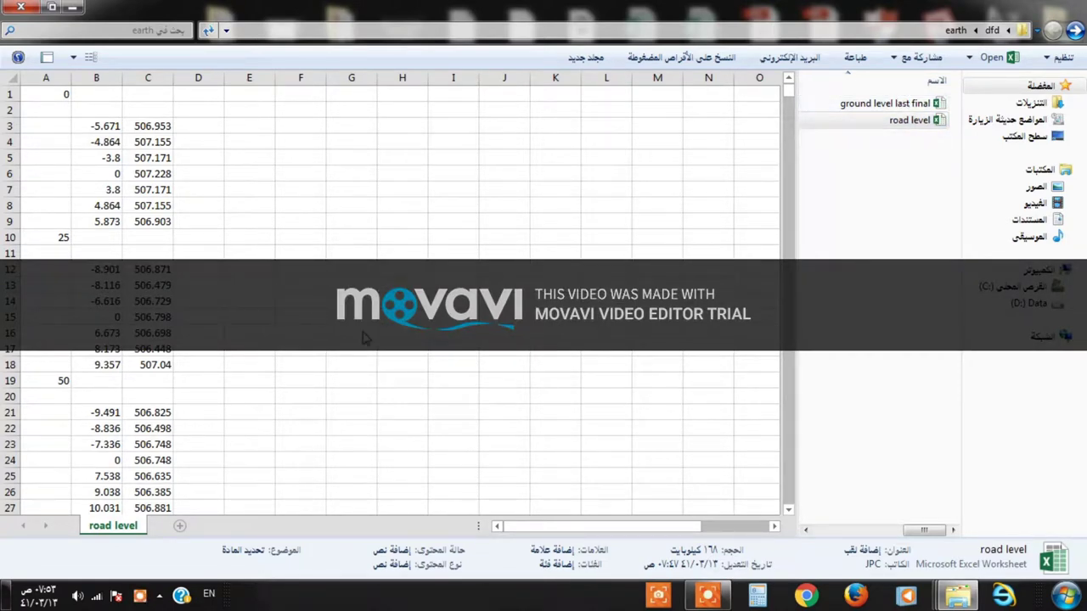
Preview the ground level last final workbook in the earth folder and open it in Excel
mouse_move(788, 84)
left_mouse_down()
mouse_move(790, 103)
mouse_move(787, 83)
left_mouse_up()
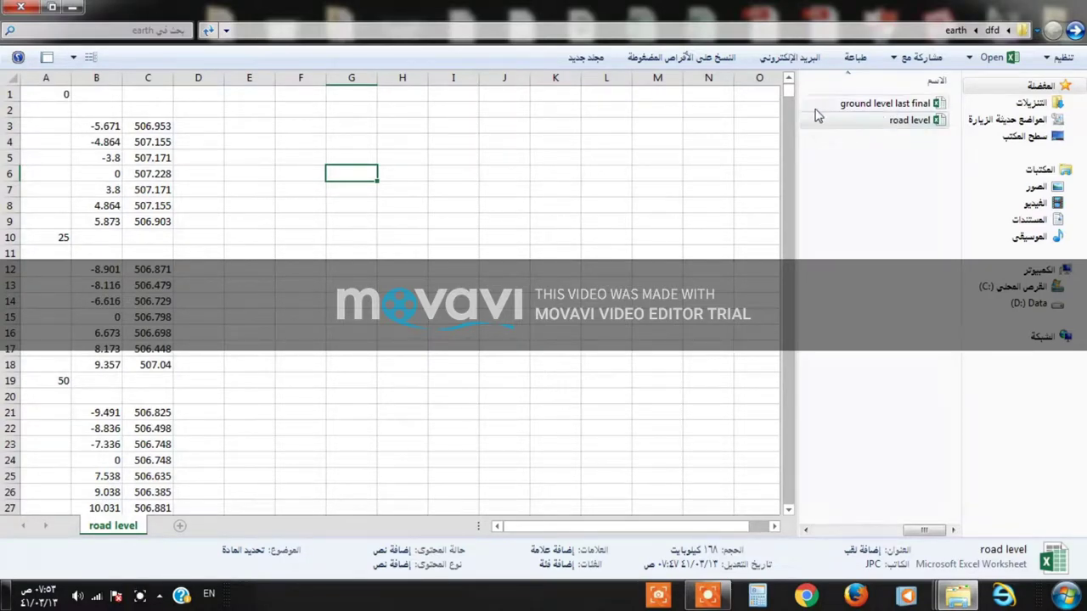
left_click(893, 105)
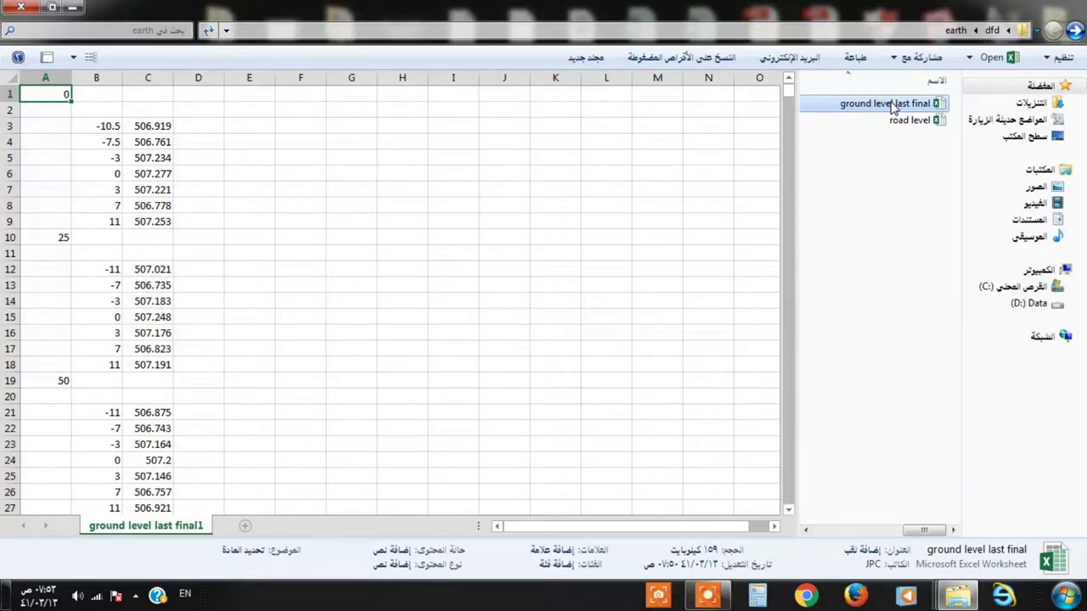
double_click(891, 105)
Examine the ground level sheet from the first station to the last station and the END row, returning to the beginning
scroll(246, 356, "up", 5)
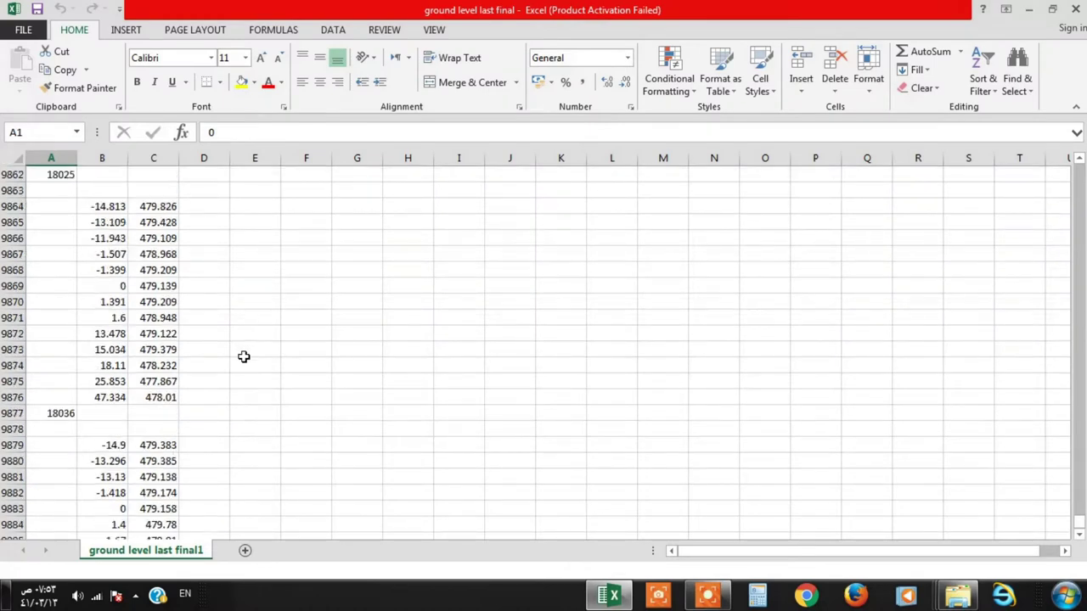
left_click_drag(1078, 522, 1058, 173)
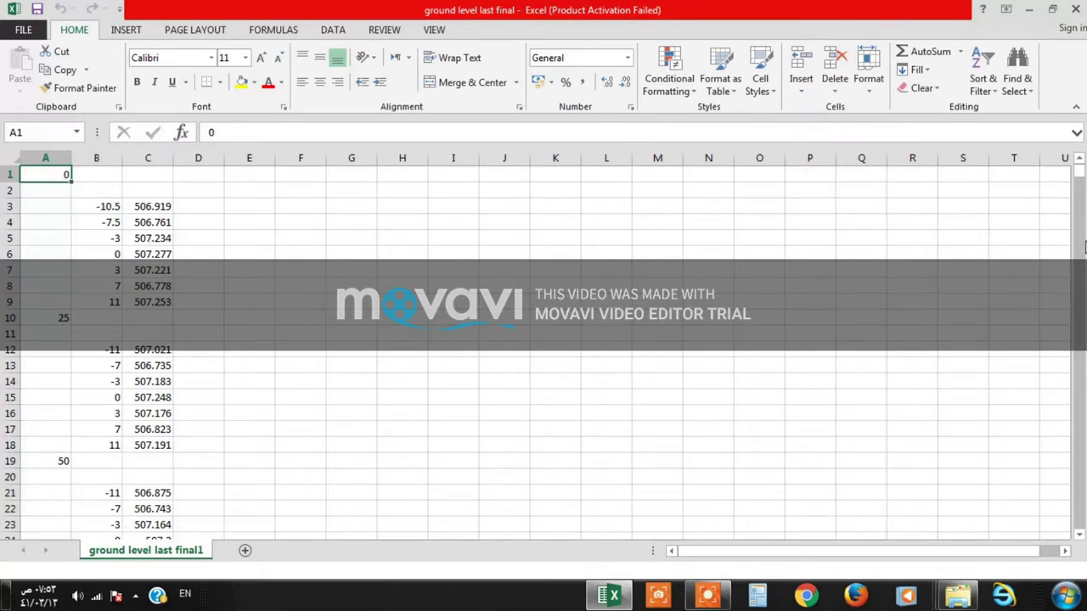
left_click_drag(1079, 172, 1084, 560)
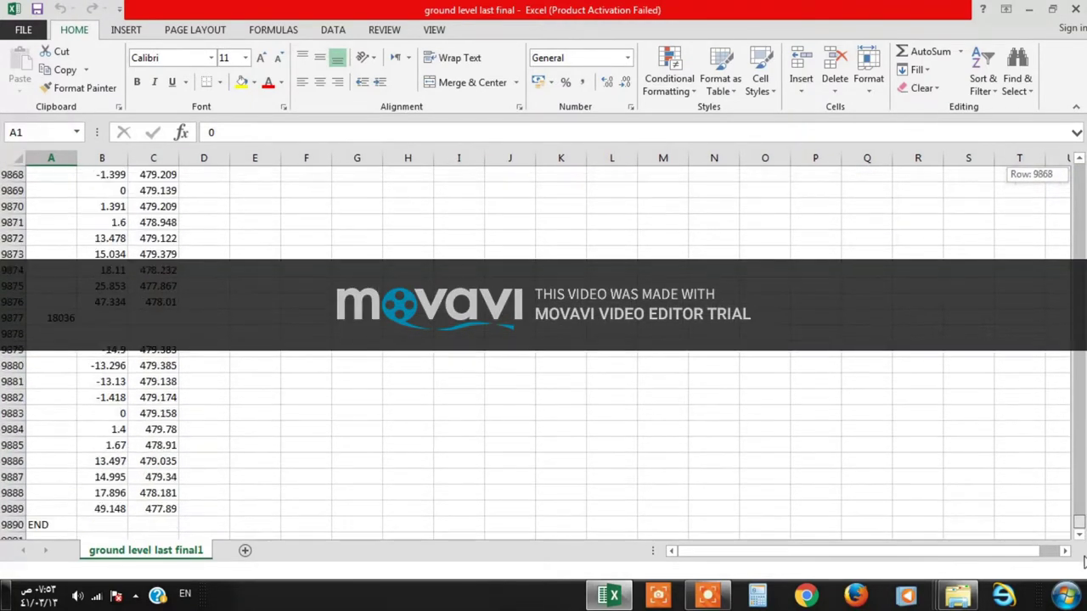
scroll(120, 360, "down", 4)
scroll(47, 248, "up", 3)
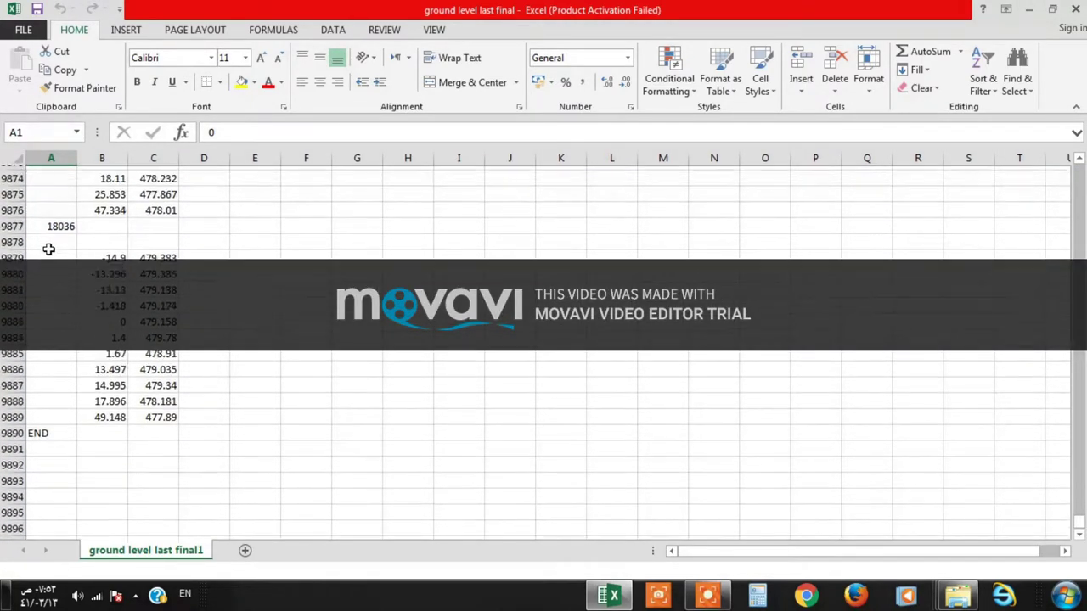
left_click(59, 270)
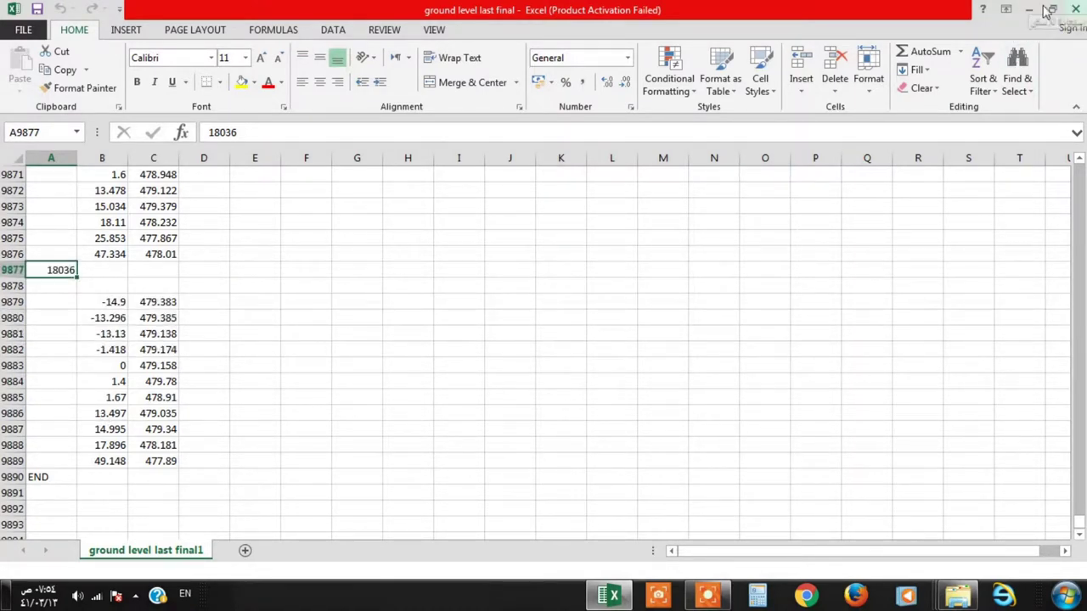
scroll(306, 314, "up", 4)
scroll(451, 332, "up", 7)
left_click_drag(1079, 522, 1072, 165)
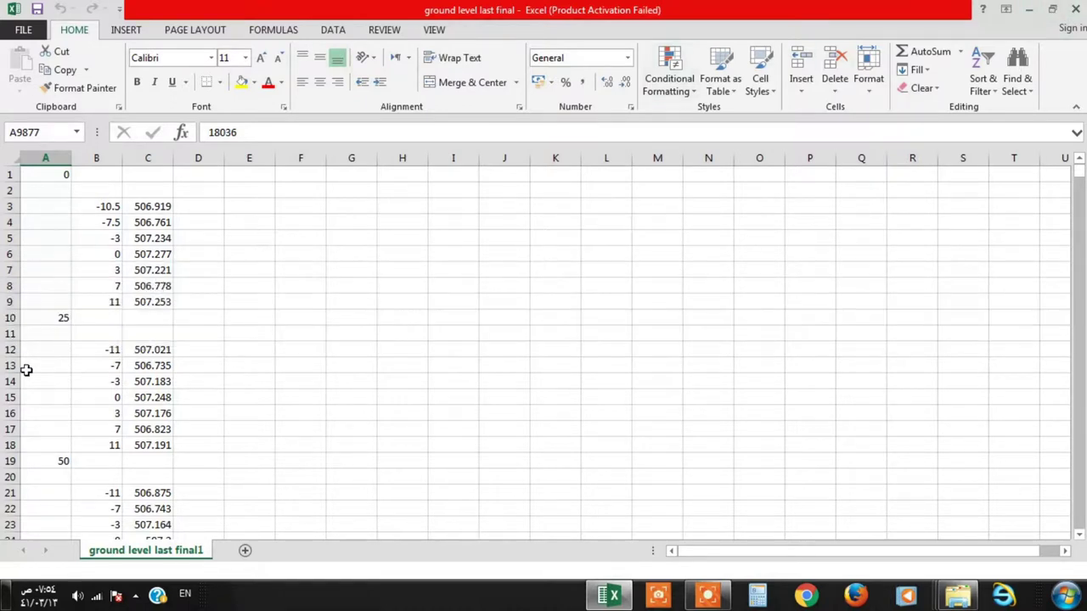
scroll(294, 318, "down", 3)
scroll(294, 318, "up", 3)
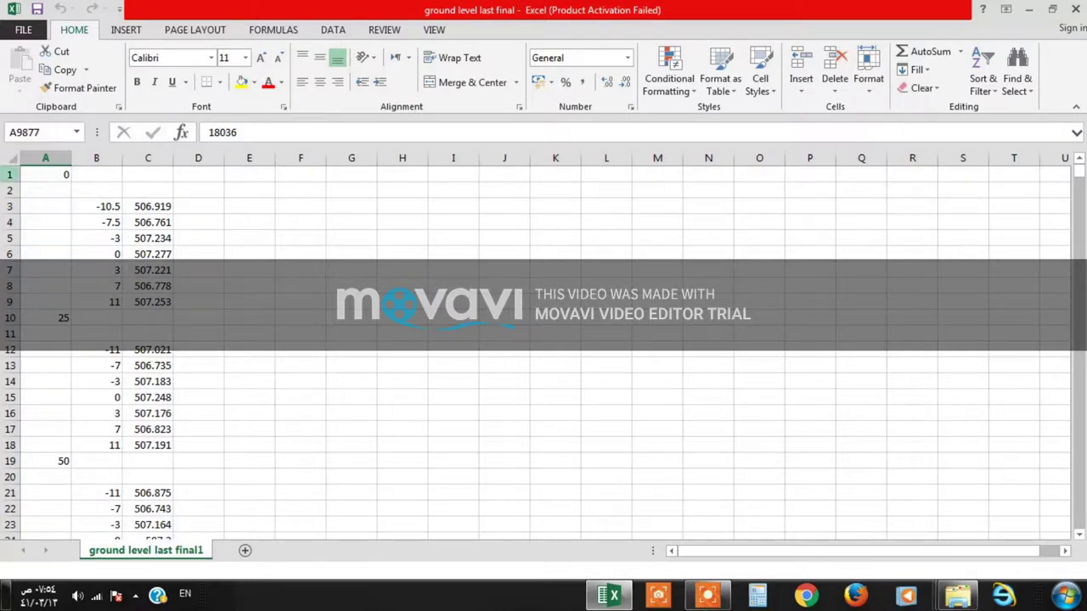
Inspect the station row 1, the blank row 2 beneath it, and the following station values in column A
left_click(10, 174)
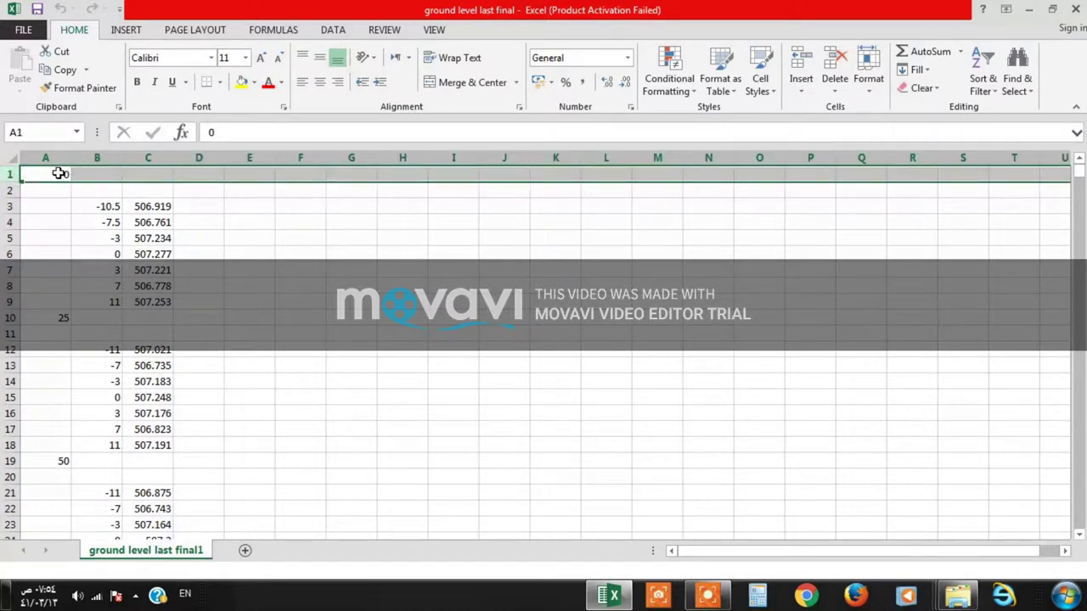
left_click(12, 191)
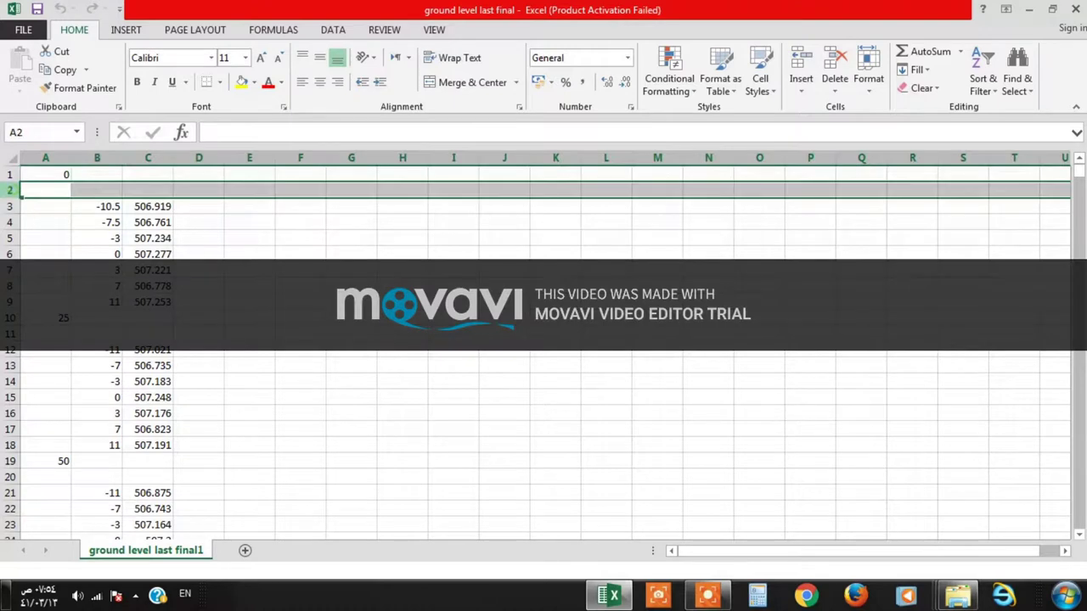
left_click(42, 315)
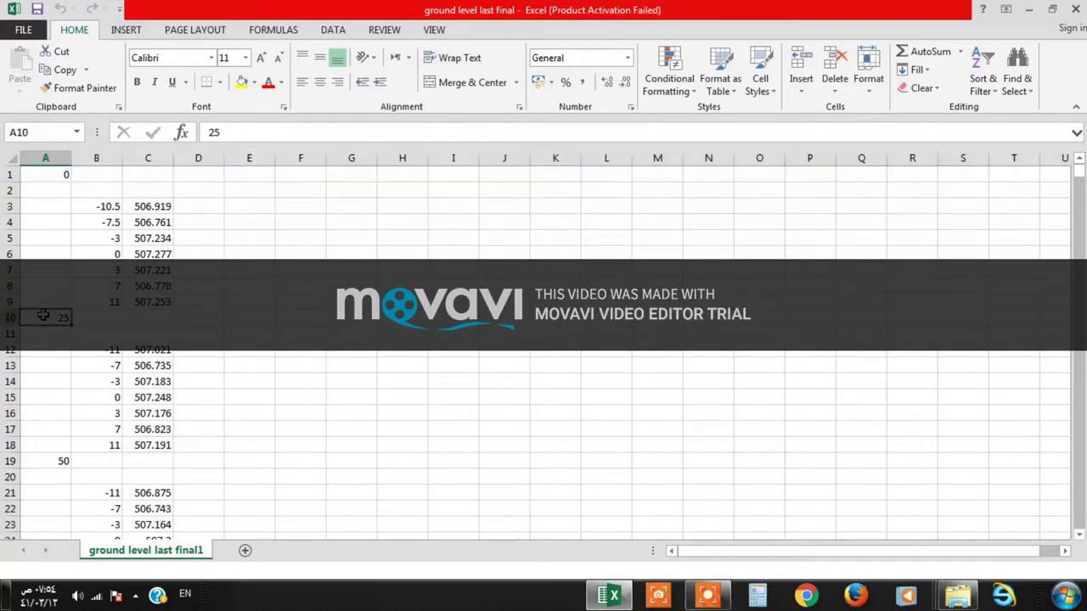
scroll(127, 319, "down", 12)
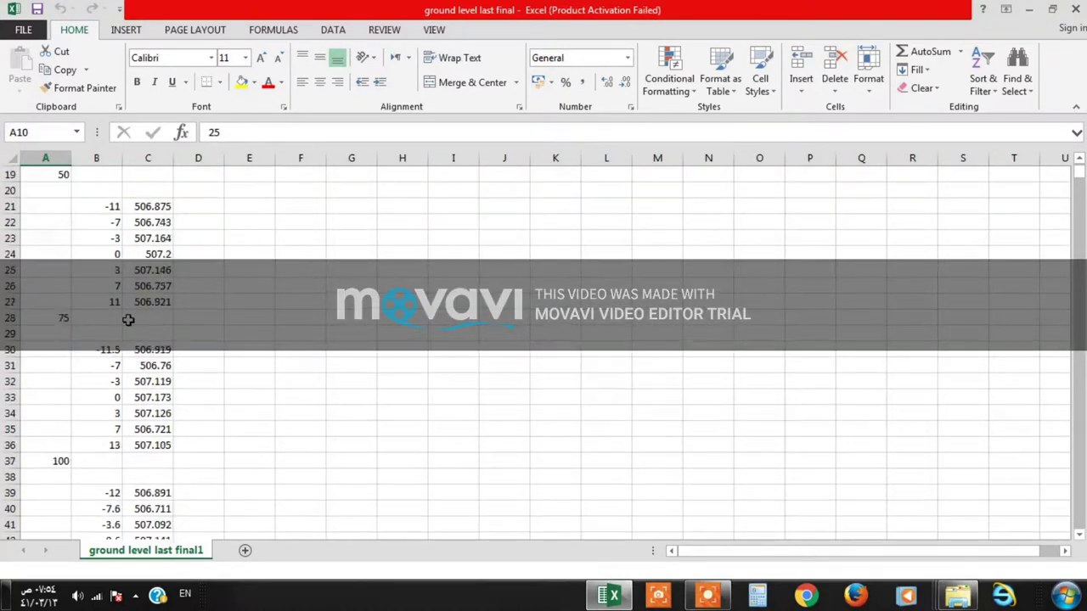
scroll(213, 339, "up", 12)
Check the negative, zero and positive offsets in column B of the first station block, and look over the following blocks
left_click(116, 212)
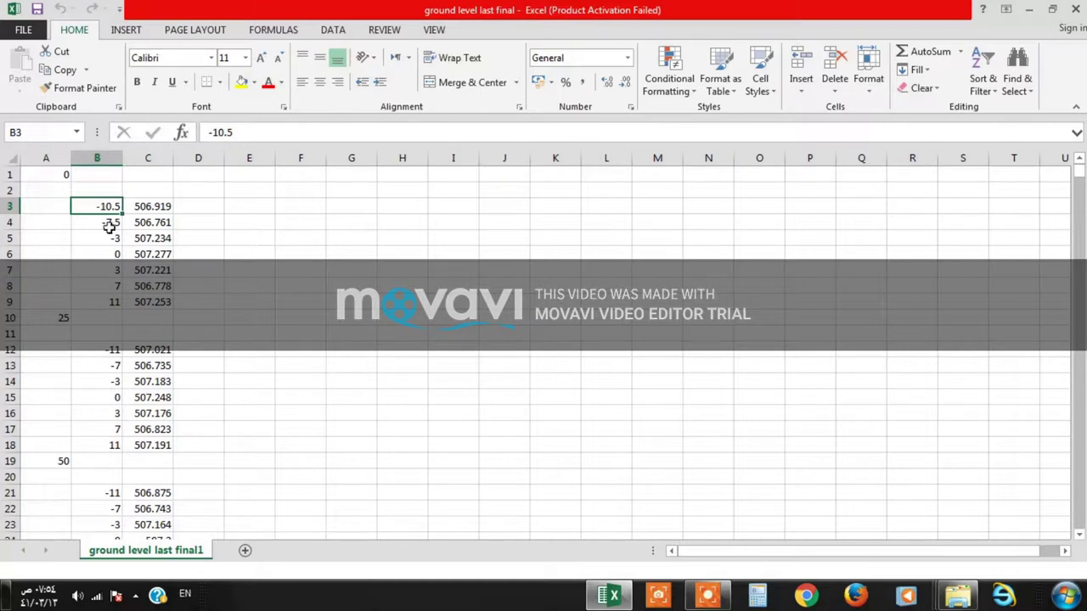
left_click(109, 221)
left_click(106, 237)
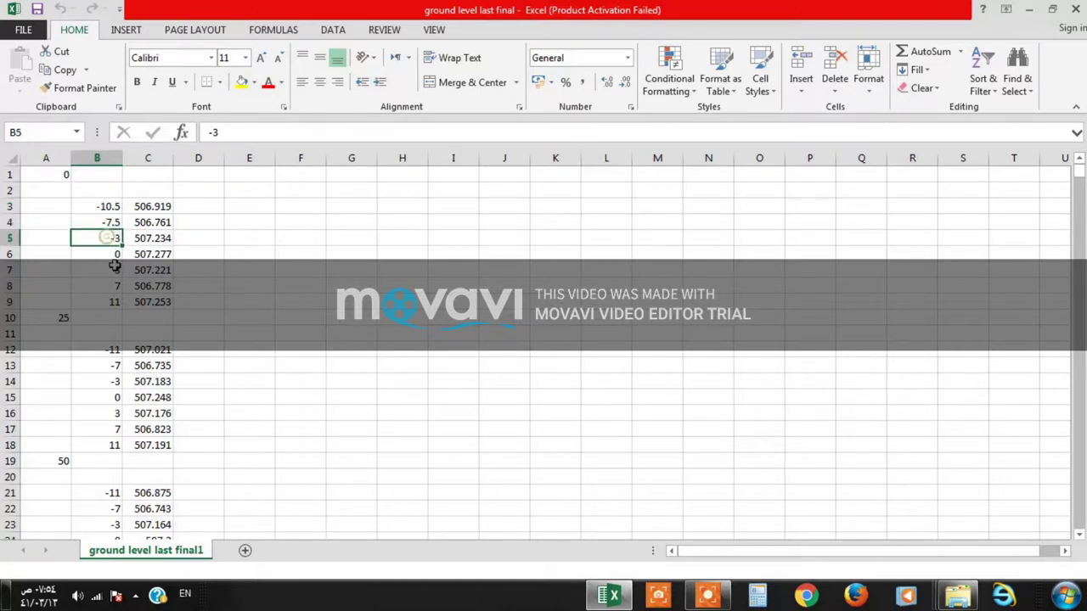
left_click(110, 253)
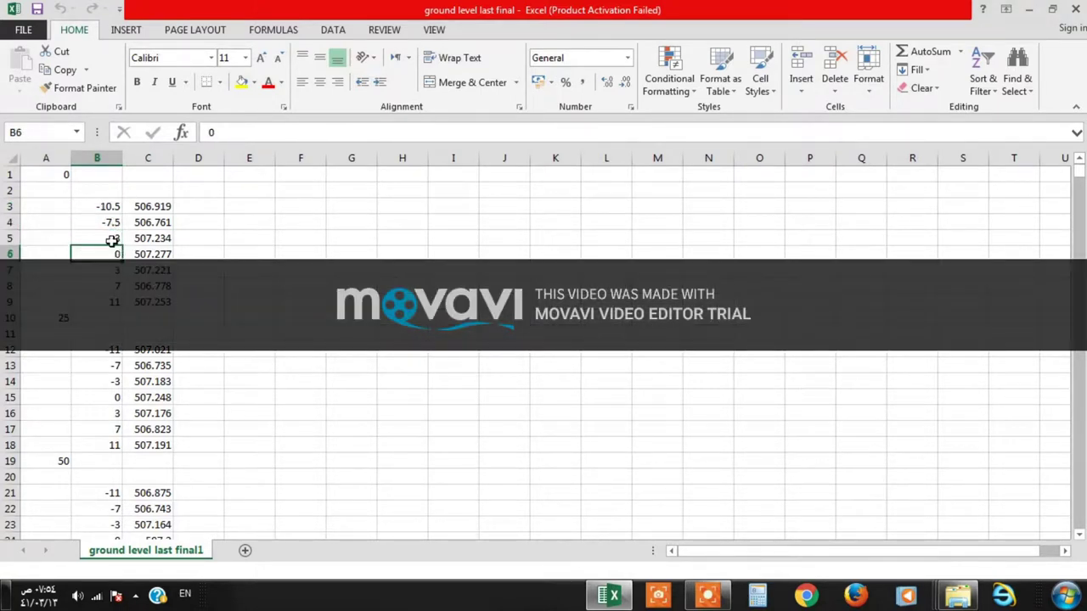
left_click(111, 239)
left_click(113, 270)
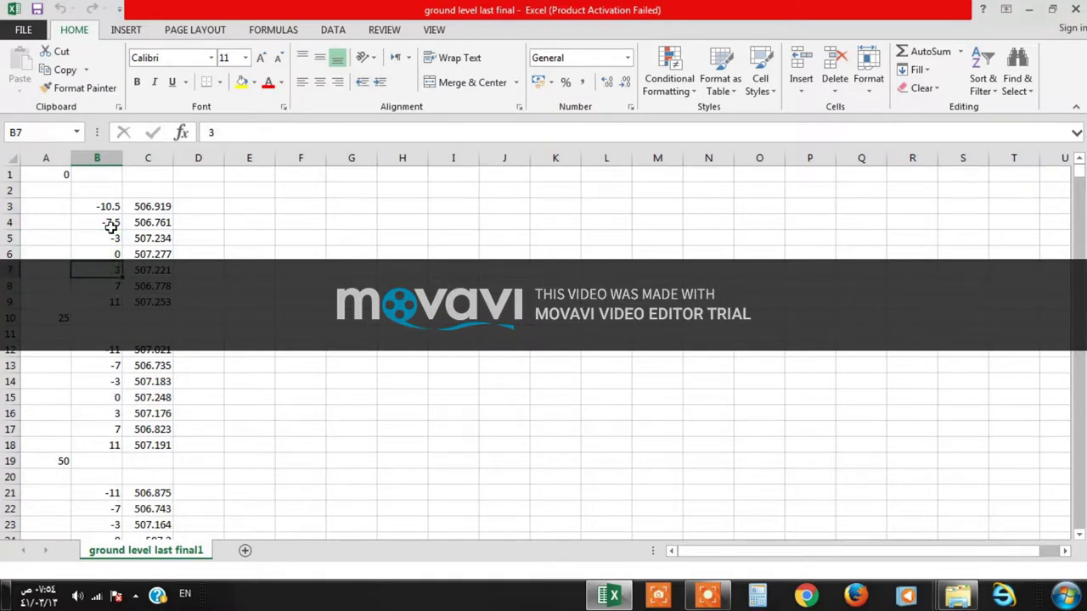
left_click(110, 222)
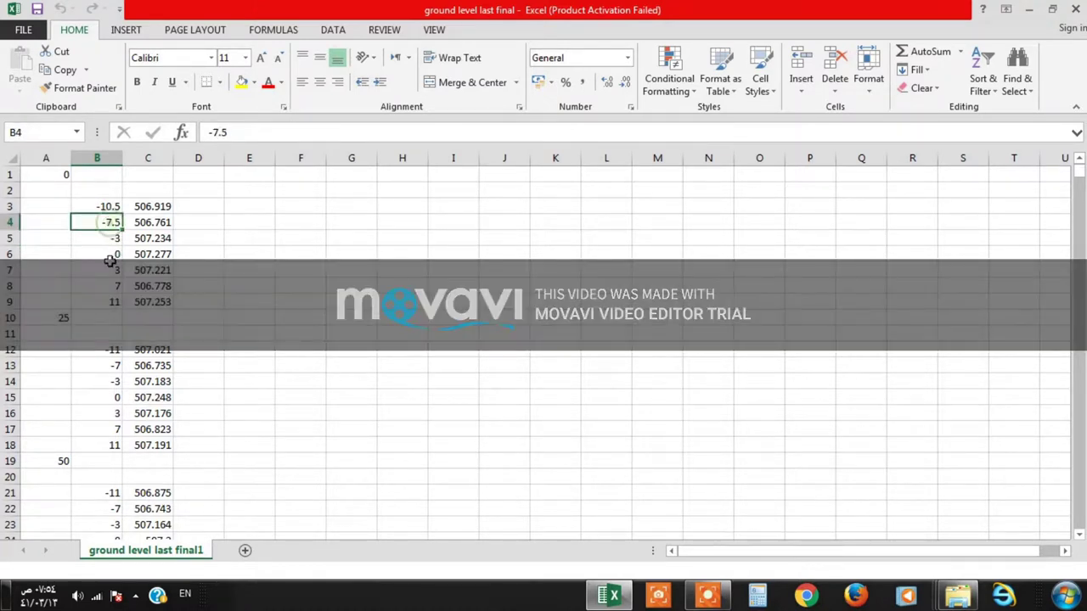
left_click(111, 206)
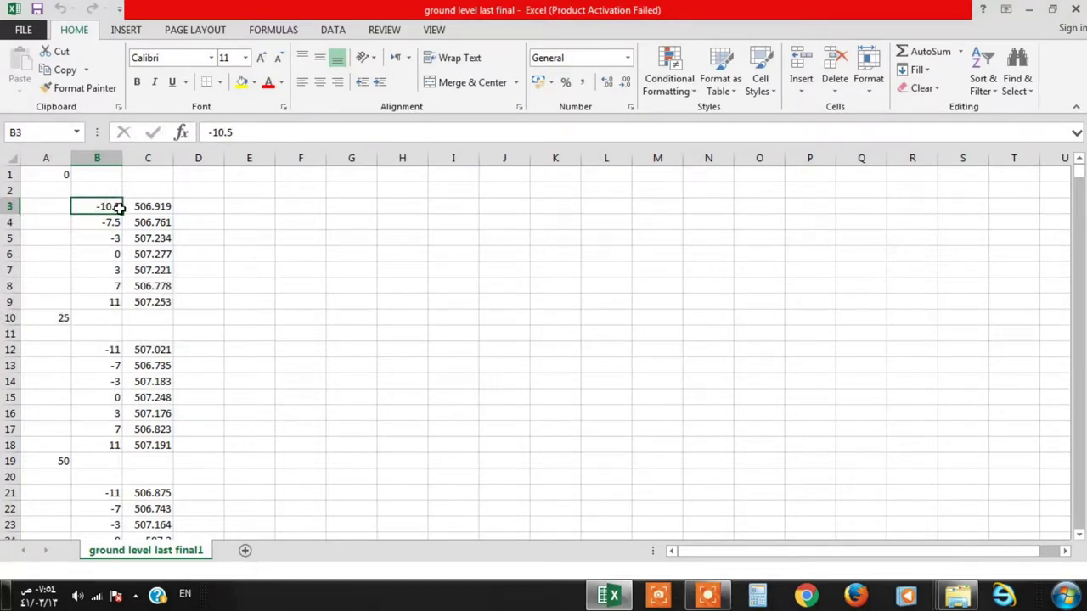
left_click(114, 305)
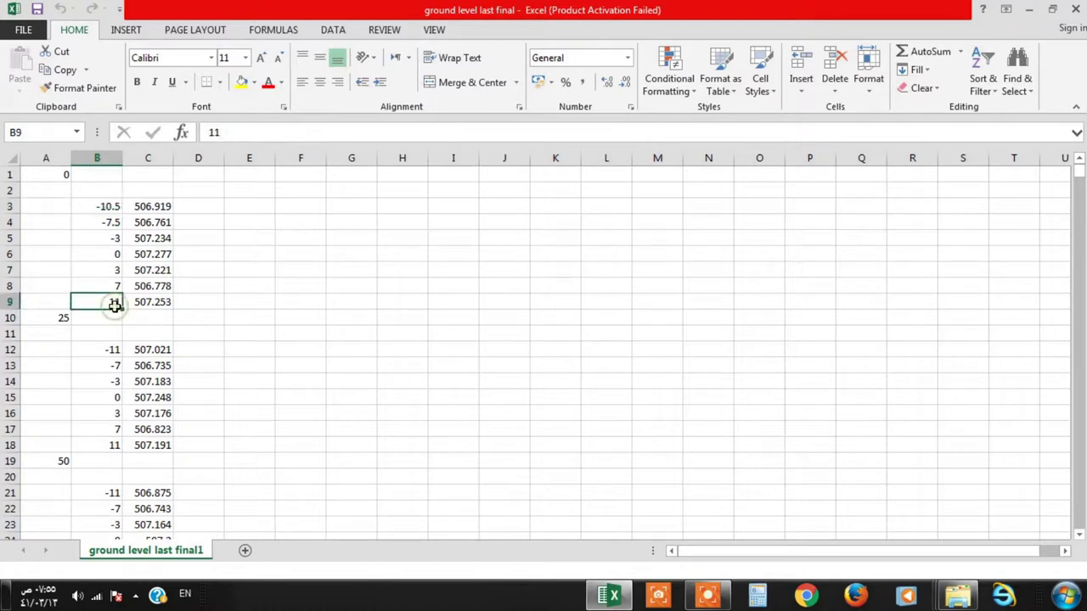
scroll(174, 363, "down", 9)
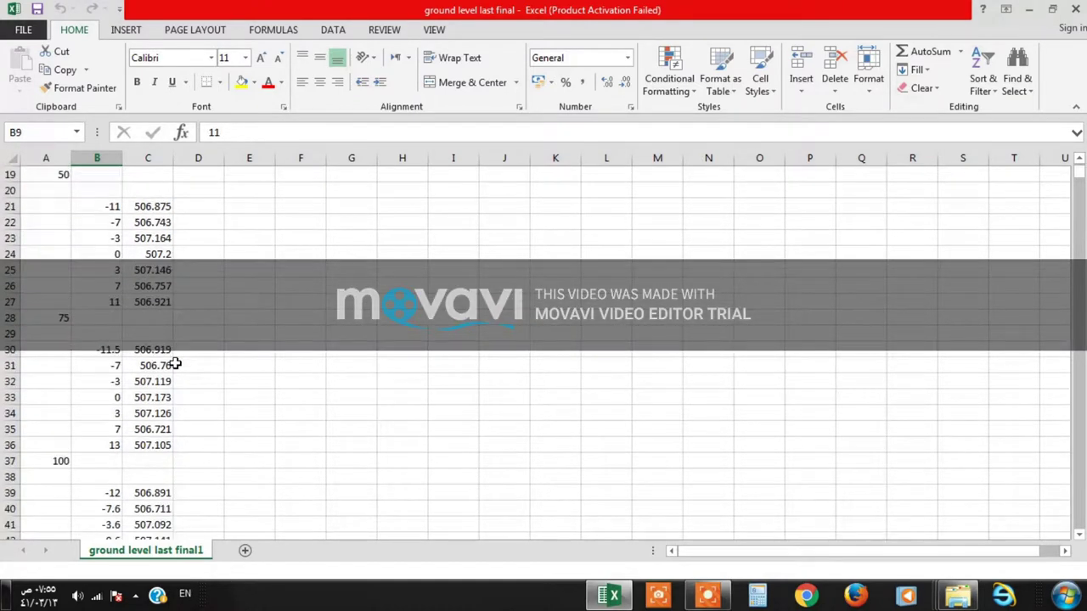
scroll(174, 363, "down", 6)
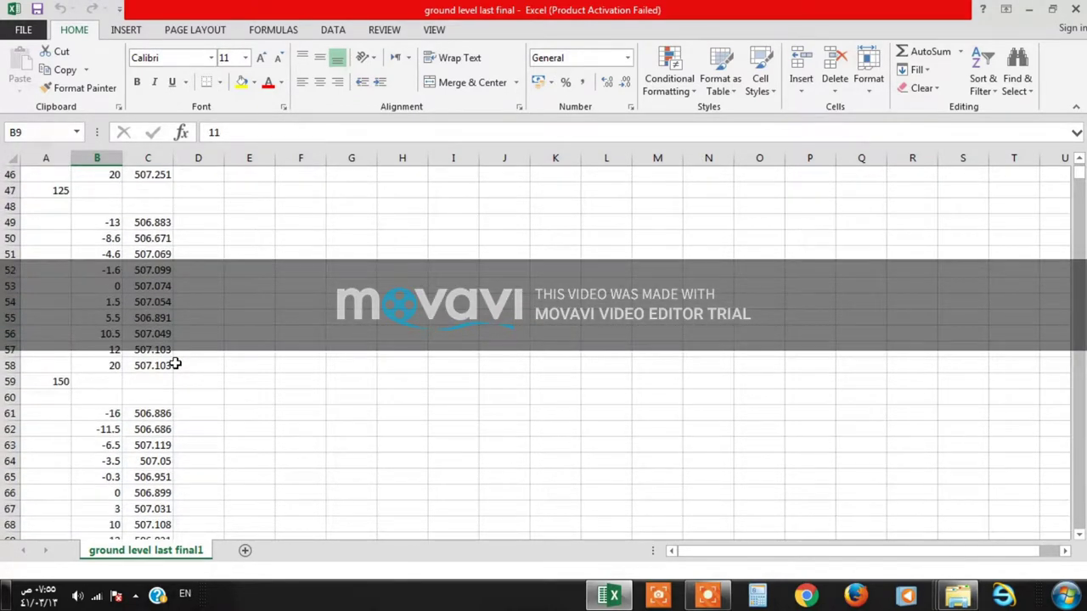
Inspect the last station in A9877, the blank row below it, and the END marker row 9890
left_click_drag(1081, 176, 1079, 191)
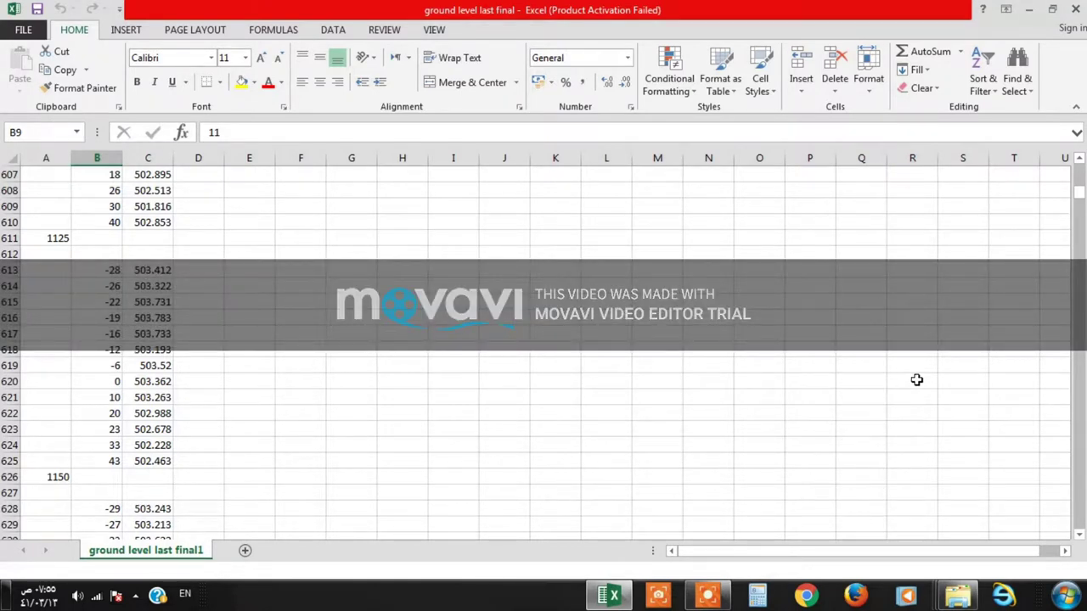
left_click_drag(1079, 192, 1079, 541)
scroll(61, 276, "down", 1)
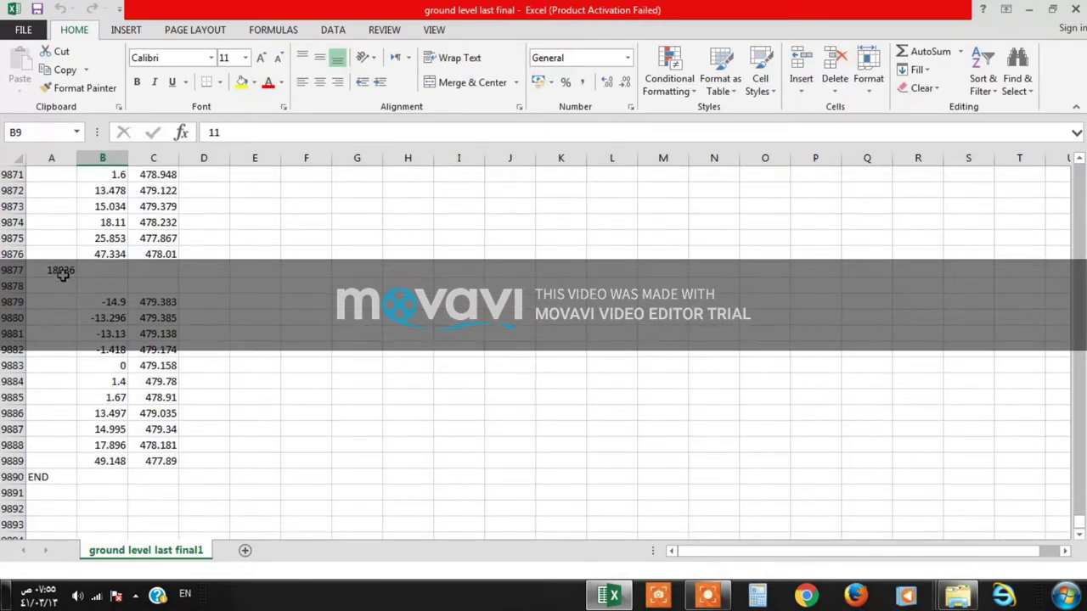
left_click(60, 273)
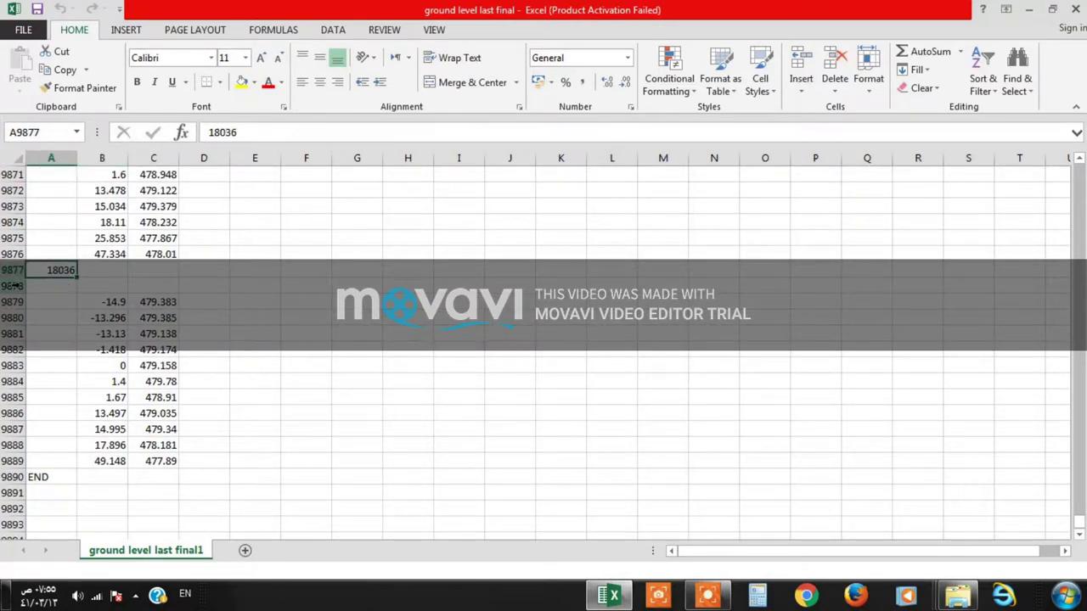
left_click(64, 286)
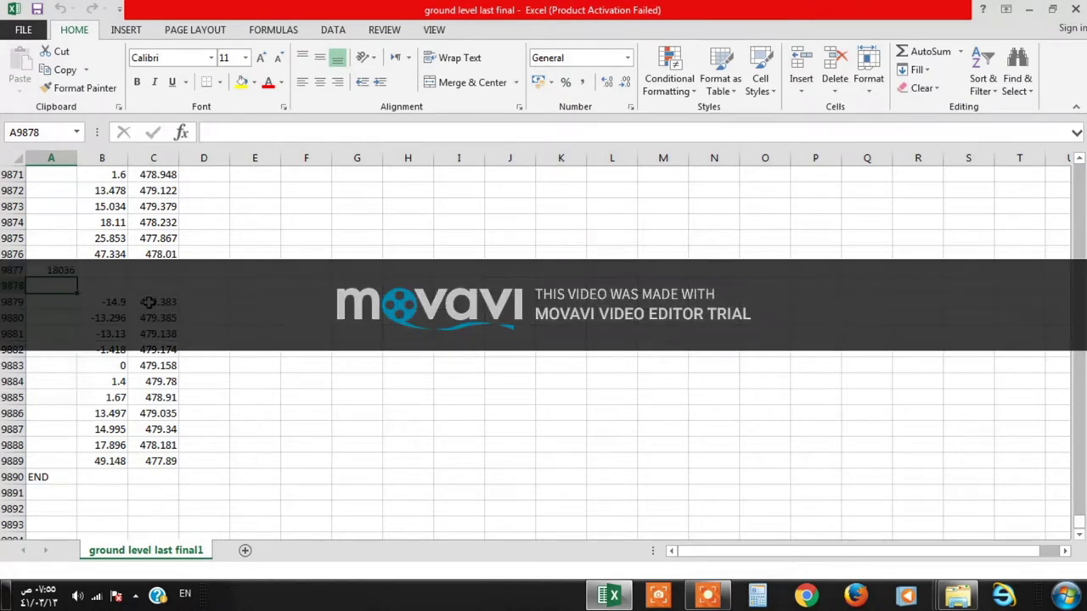
left_click(36, 476)
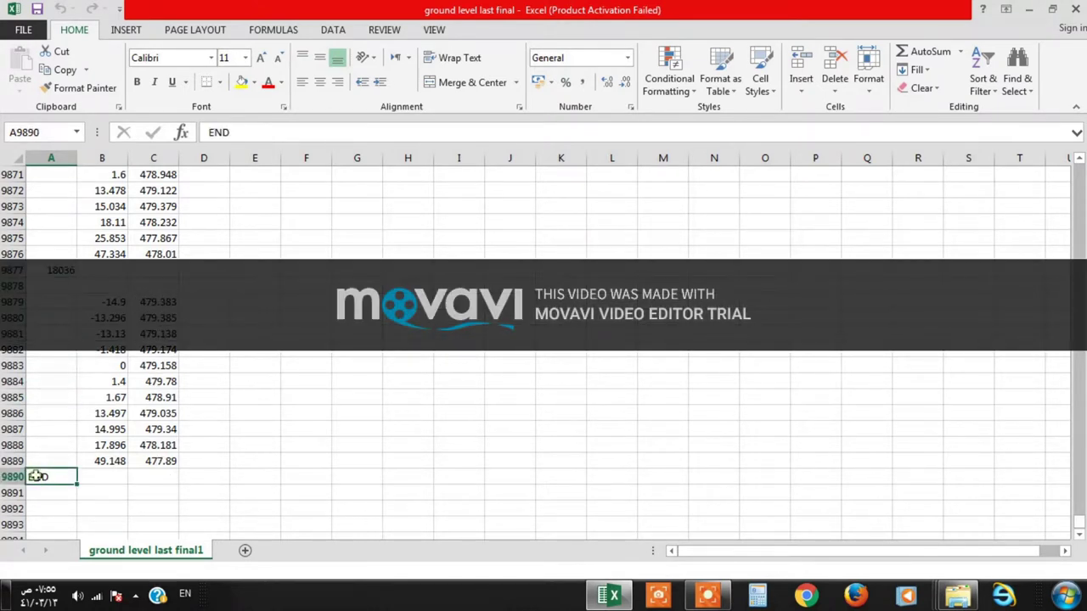
left_click(12, 477)
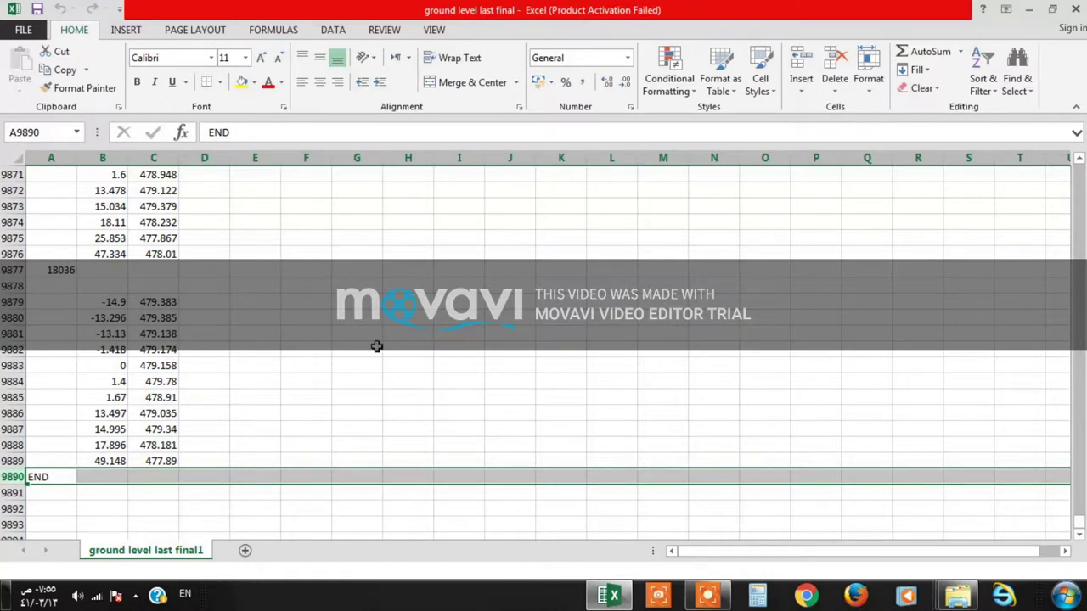
Save the sheet as Formatted Text (Space delimited) named ground level last final in the earth folder, and close the workbook
left_click(23, 30)
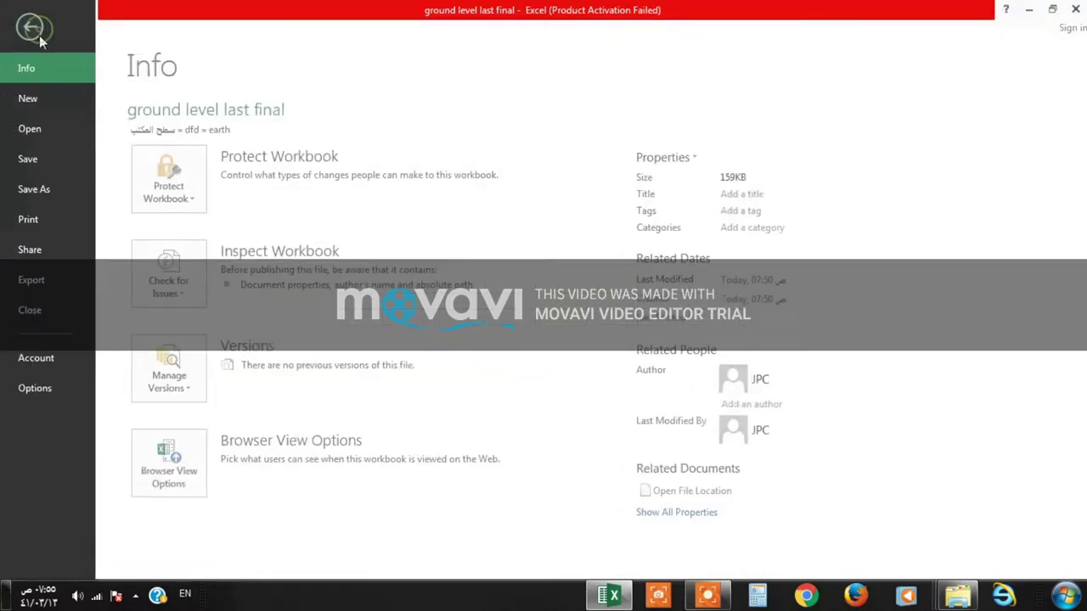
left_click(51, 191)
left_click(413, 537)
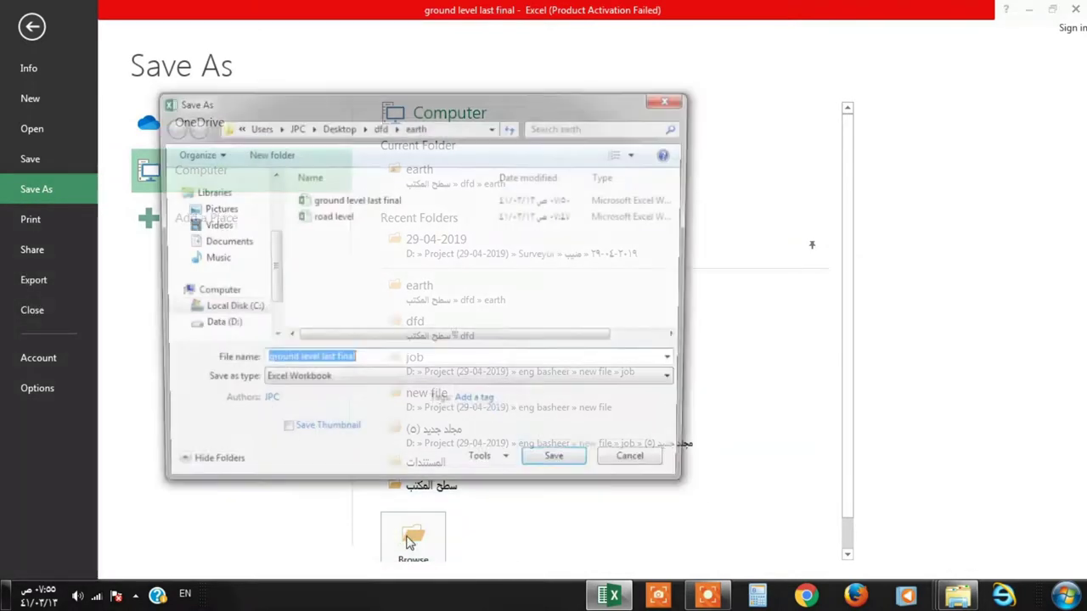
left_click(312, 384)
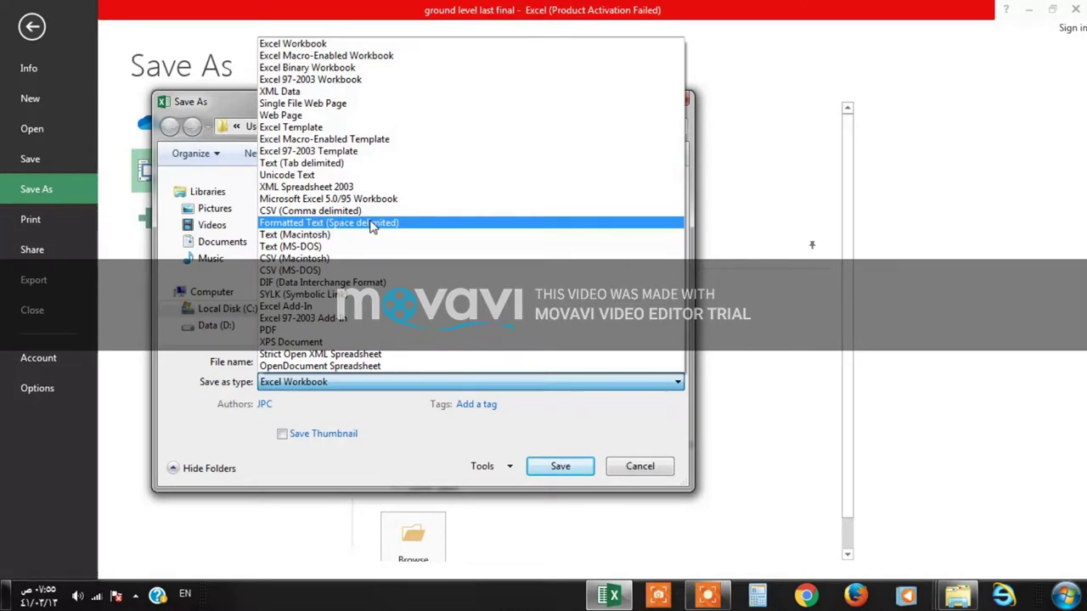
left_click(371, 225)
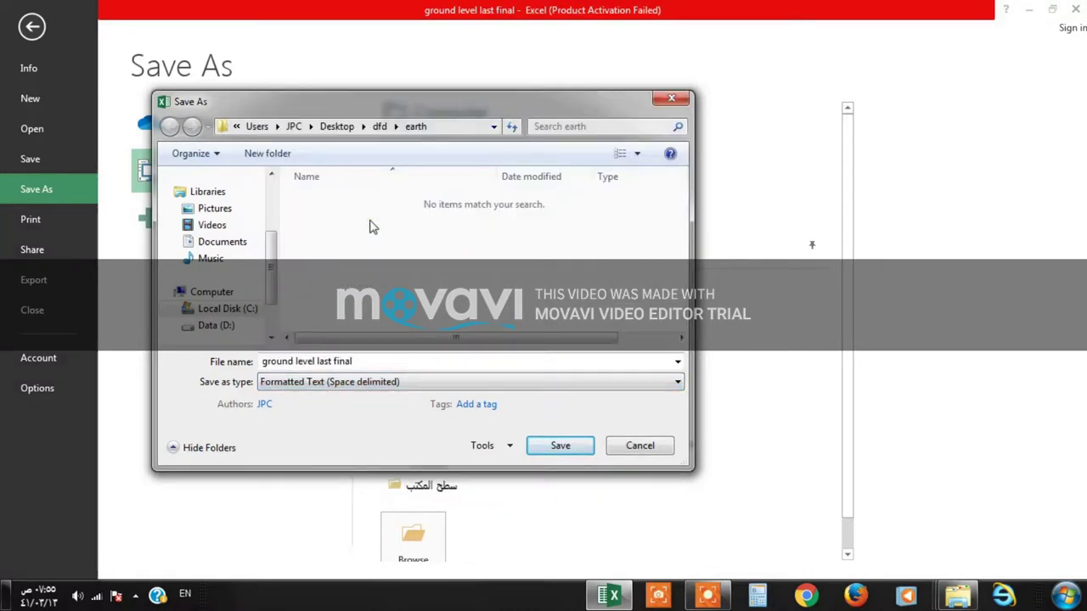
left_click(559, 446)
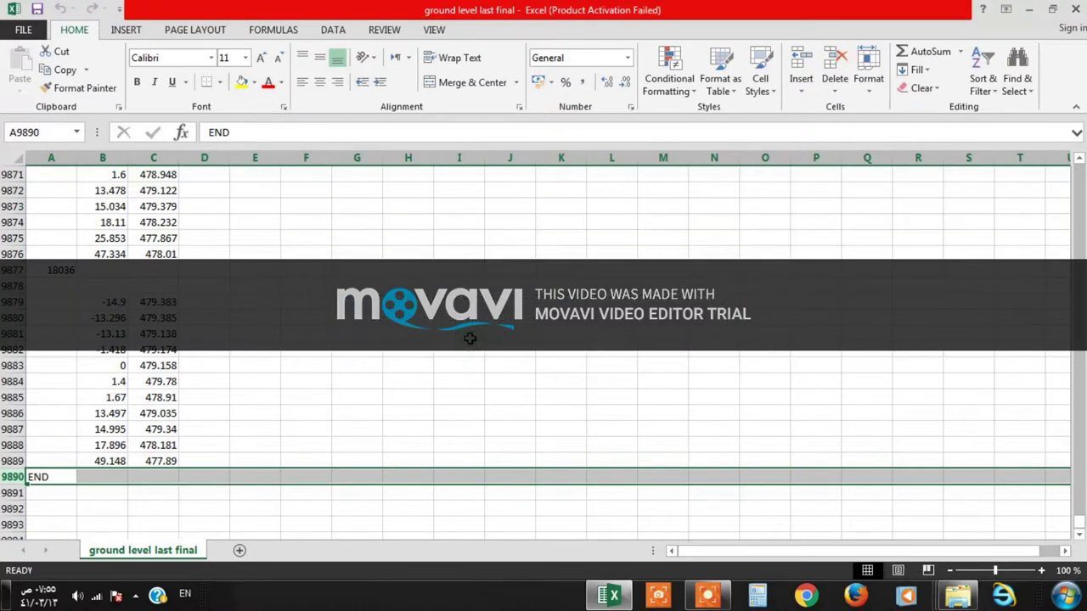
left_click(1072, 12)
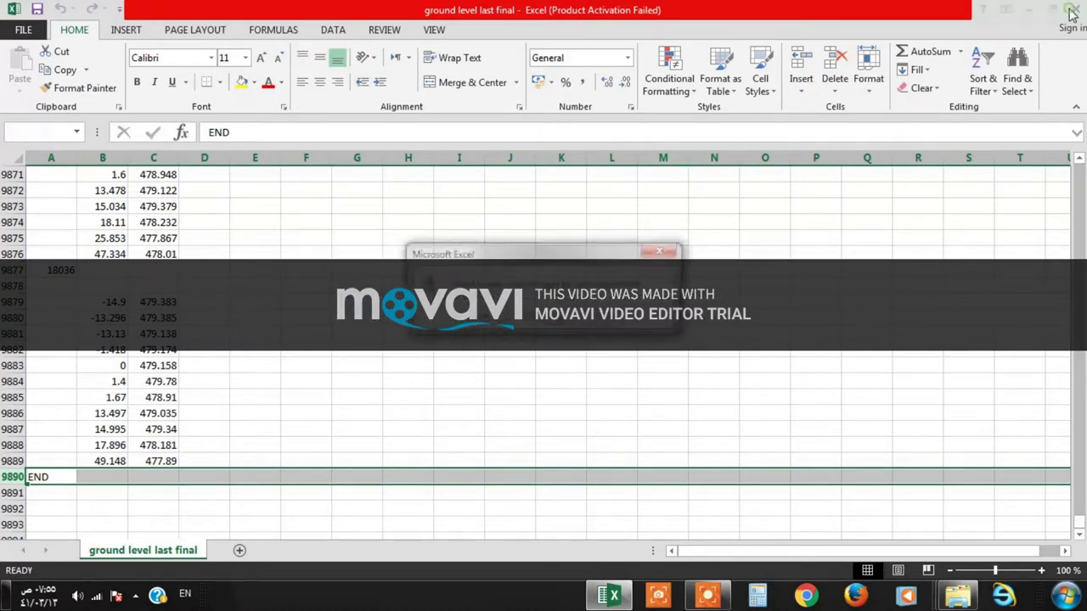
left_click(548, 321)
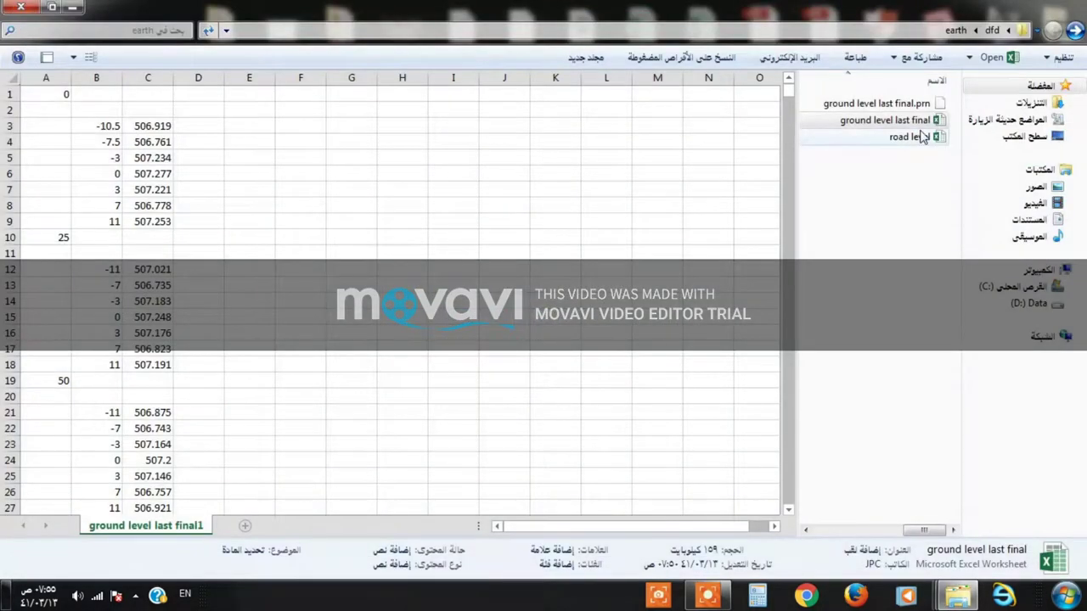
Open the road level workbook from the earth folder and go to the first station block
left_click(893, 175)
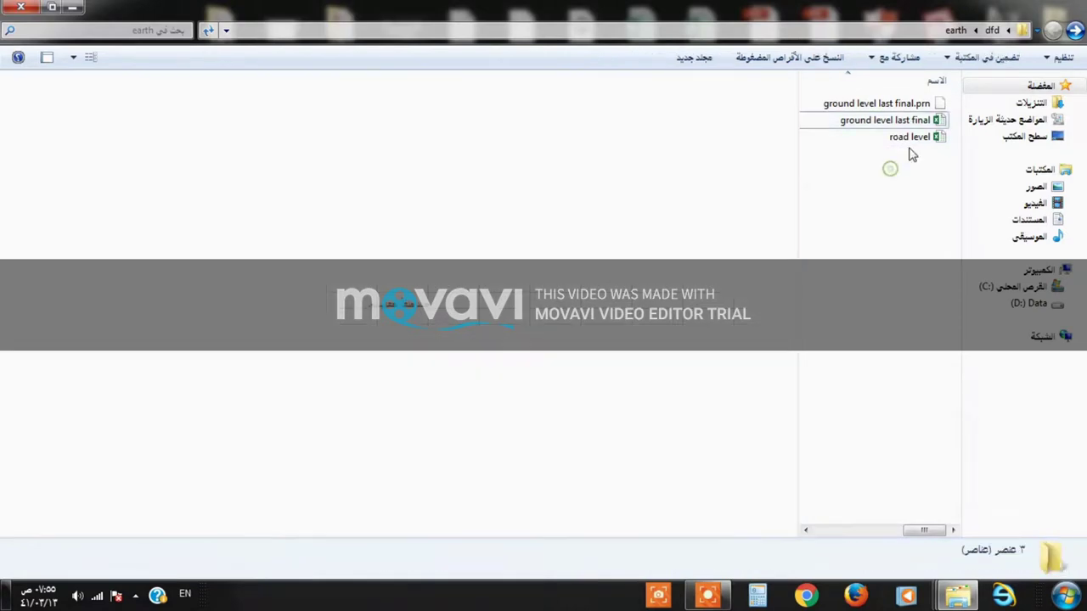
left_click(914, 139)
double_click(914, 139)
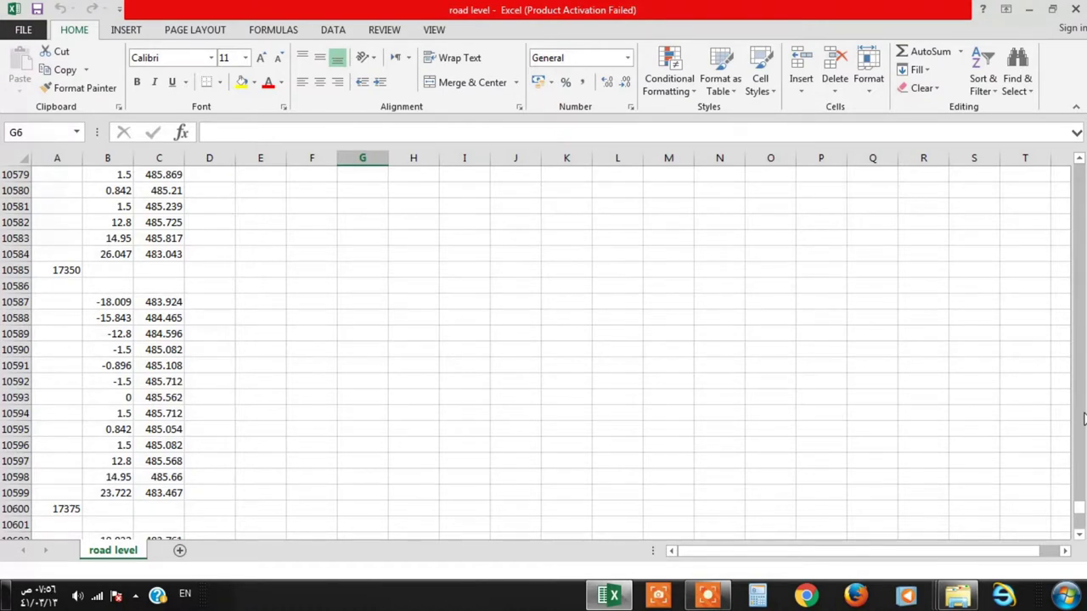
left_click_drag(1081, 507, 1081, 161)
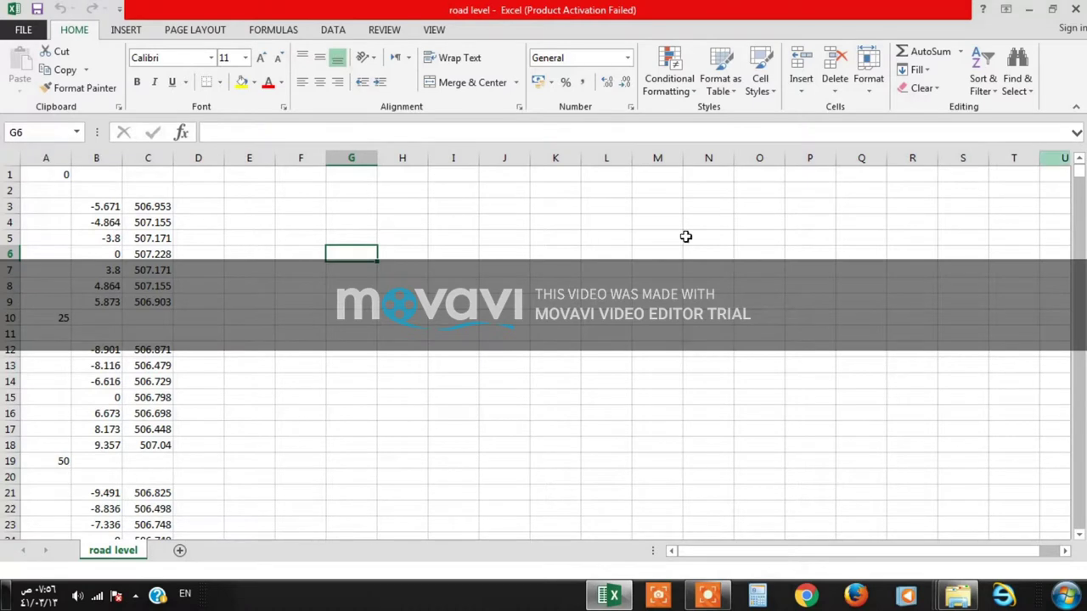
Check the negative, zero and positive offsets in column B of the first station block, and look over the blocks below
left_click(115, 209)
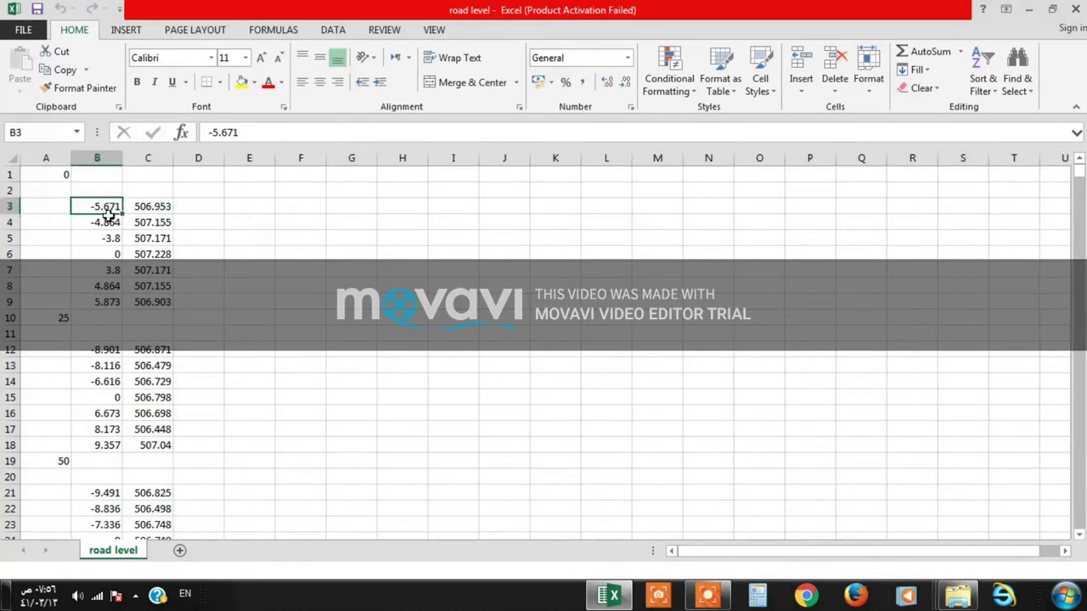
left_click(108, 224)
left_click(111, 239)
left_click(110, 265)
left_click(110, 238)
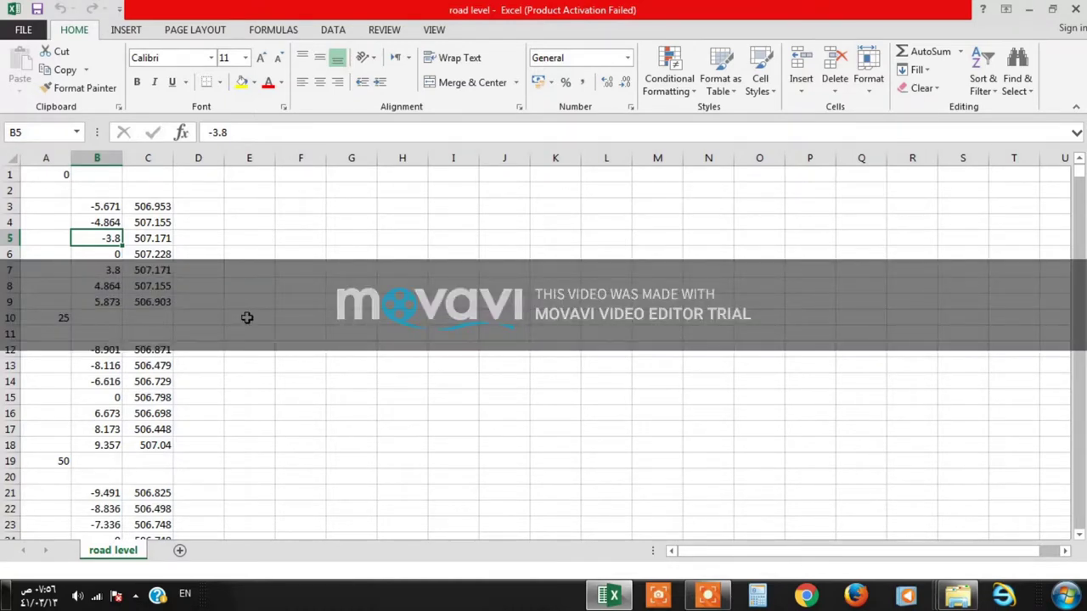
scroll(243, 370, "down", 11)
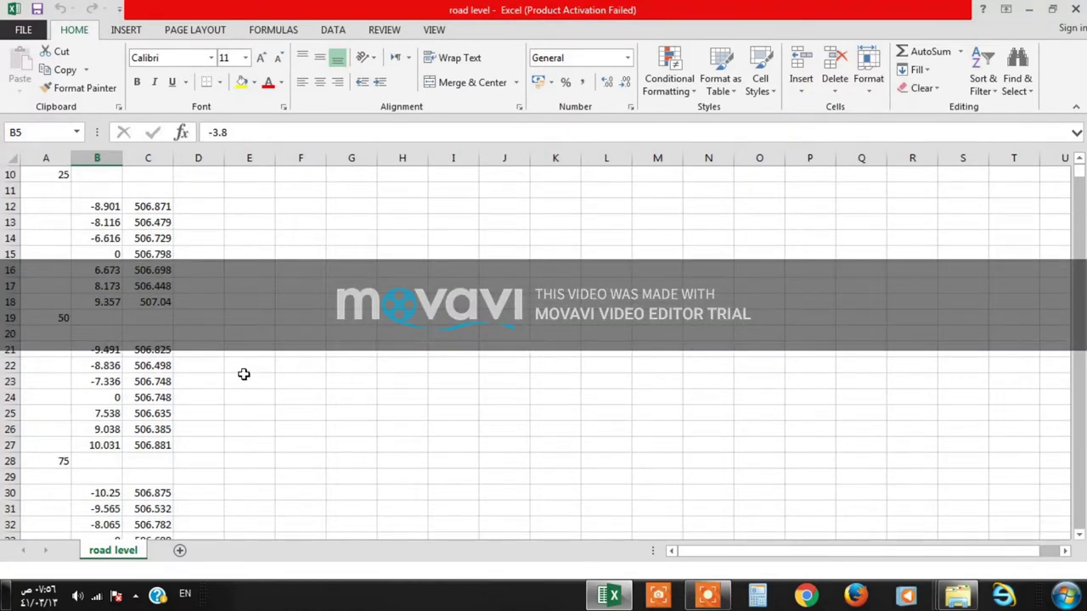
scroll(244, 374, "down", 19)
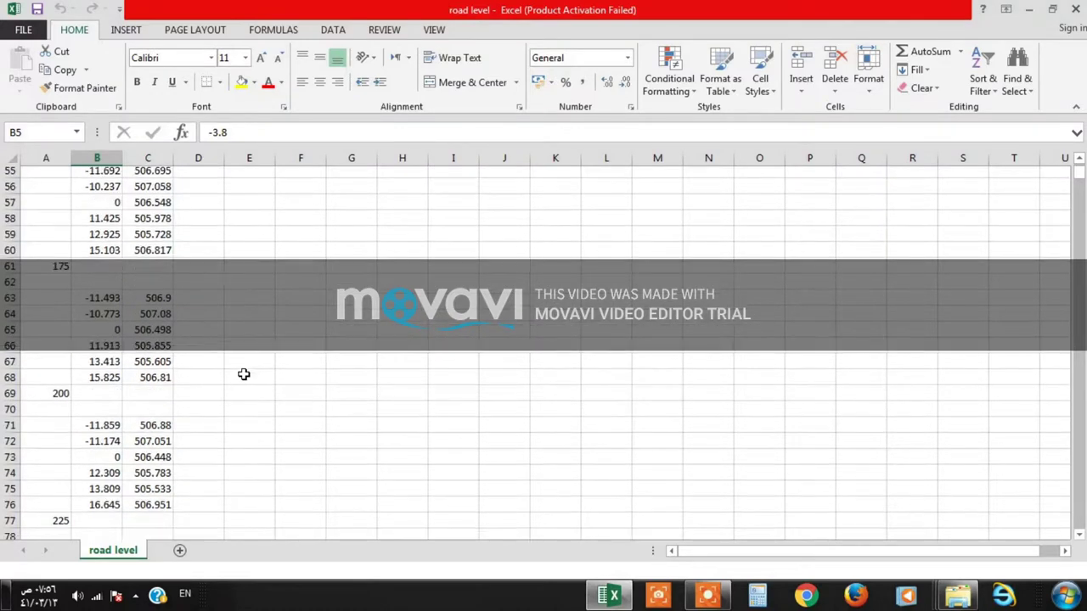
scroll(222, 375, "up", 20)
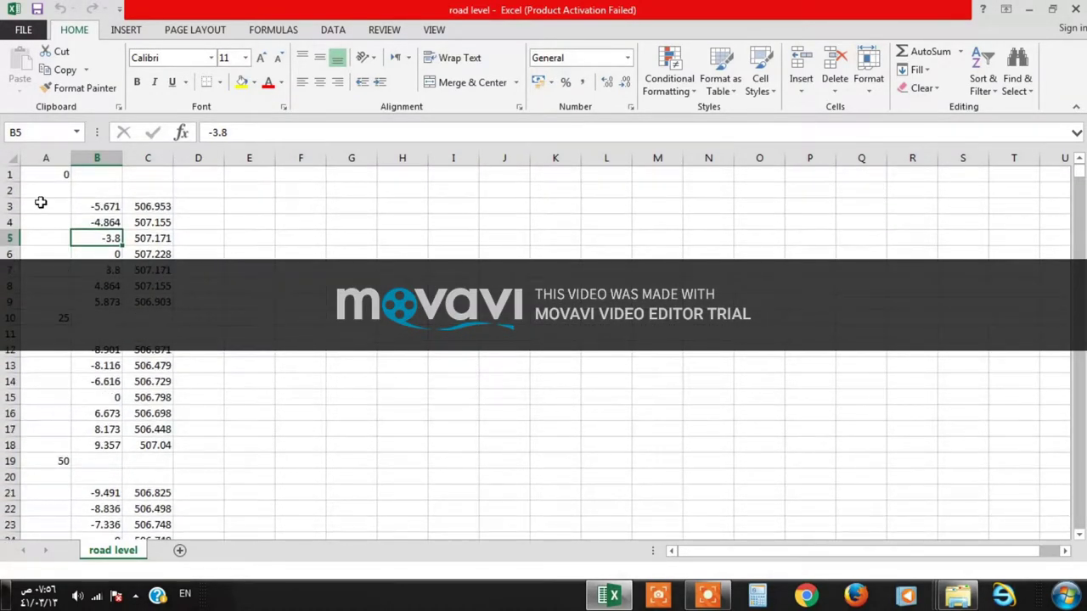
Inspect the blank row 2 under the first station in A1, and the next station row 10
left_click(11, 189)
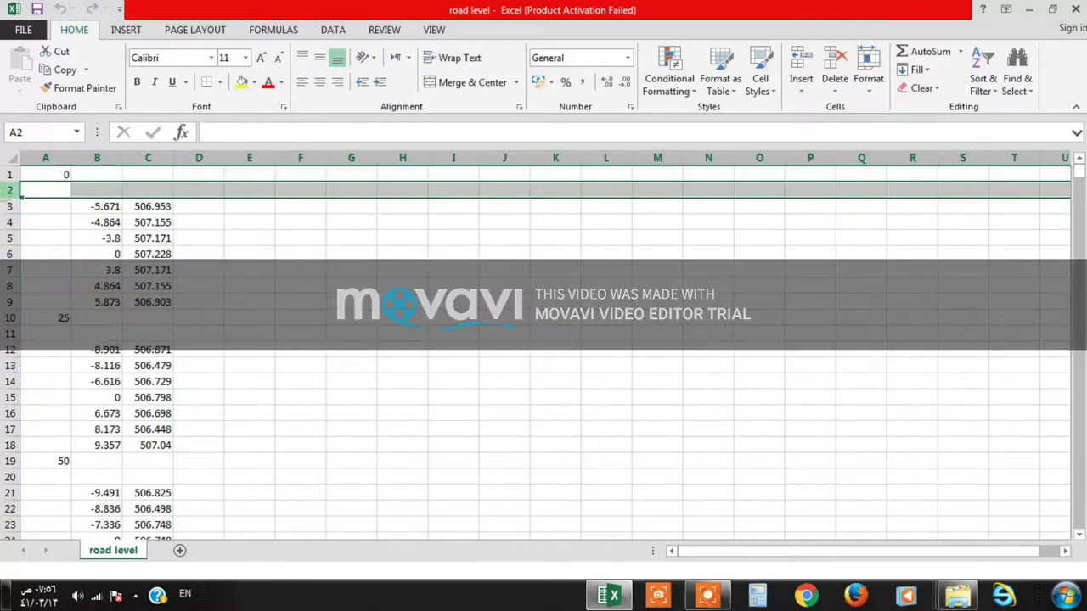
left_click(44, 174)
left_click(12, 318)
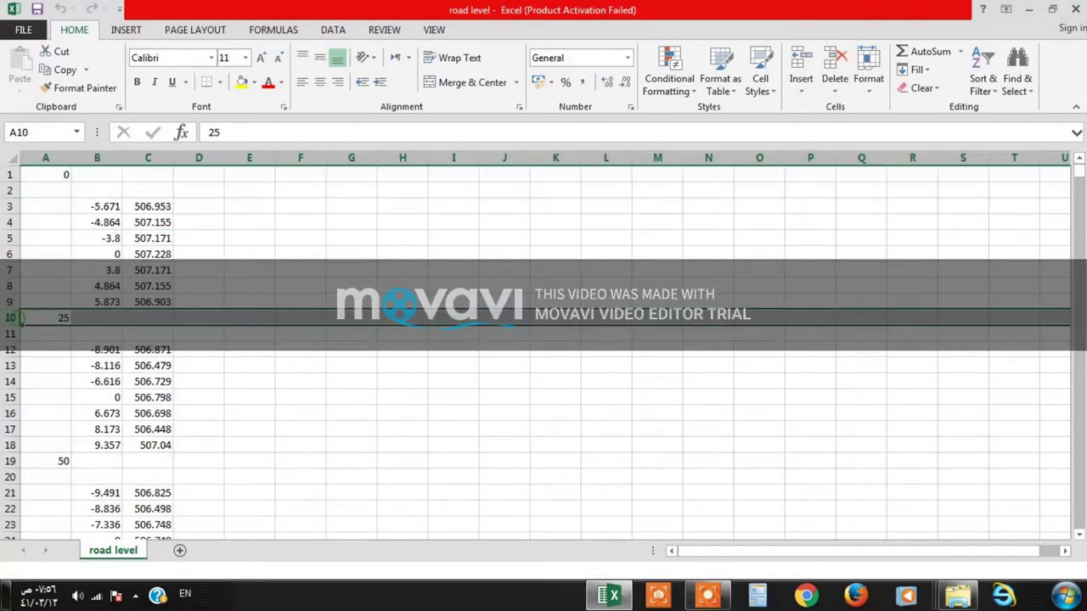
Inspect the END marker in A11050 and the last station block above it
left_click_drag(1078, 170, 1079, 518)
scroll(34, 414, "down", 3)
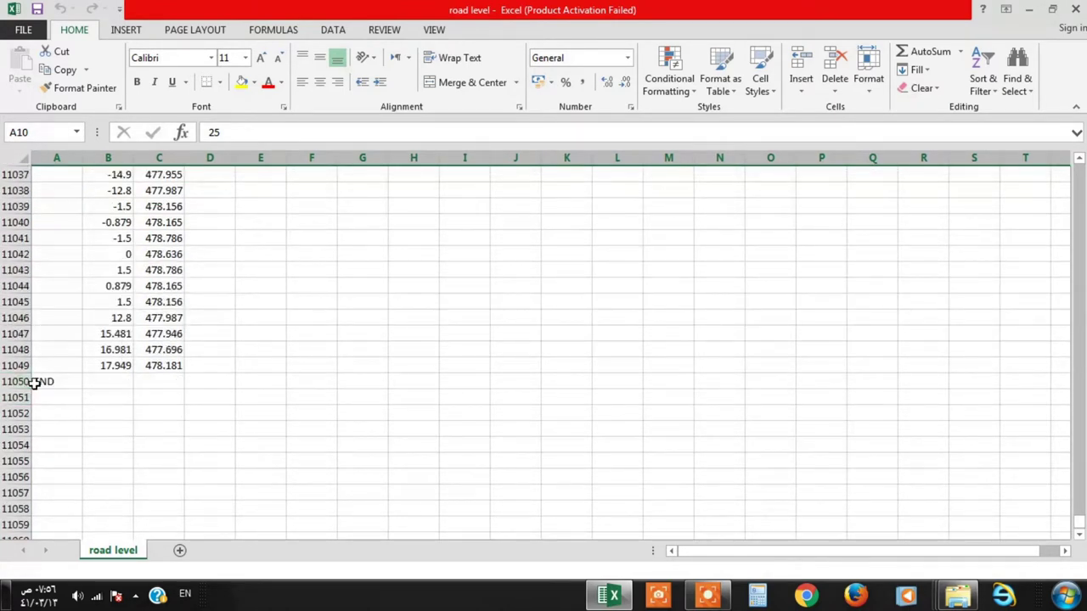
left_click(37, 381)
scroll(145, 381, "up", 3)
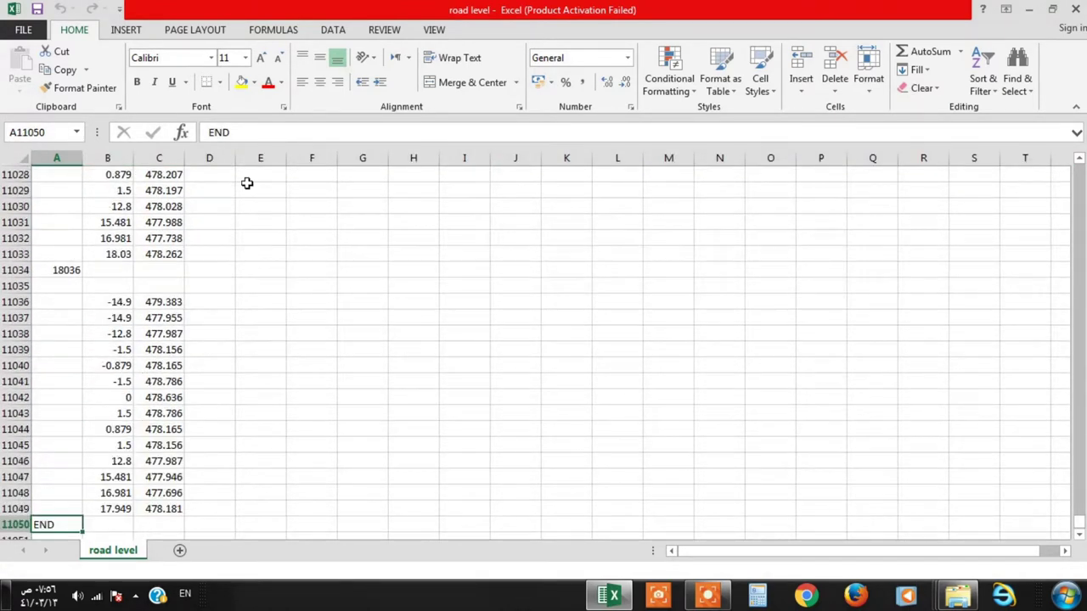
Save the sheet as Formatted Text (Space delimited) named road level in the earth folder
left_click(23, 30)
left_click(47, 188)
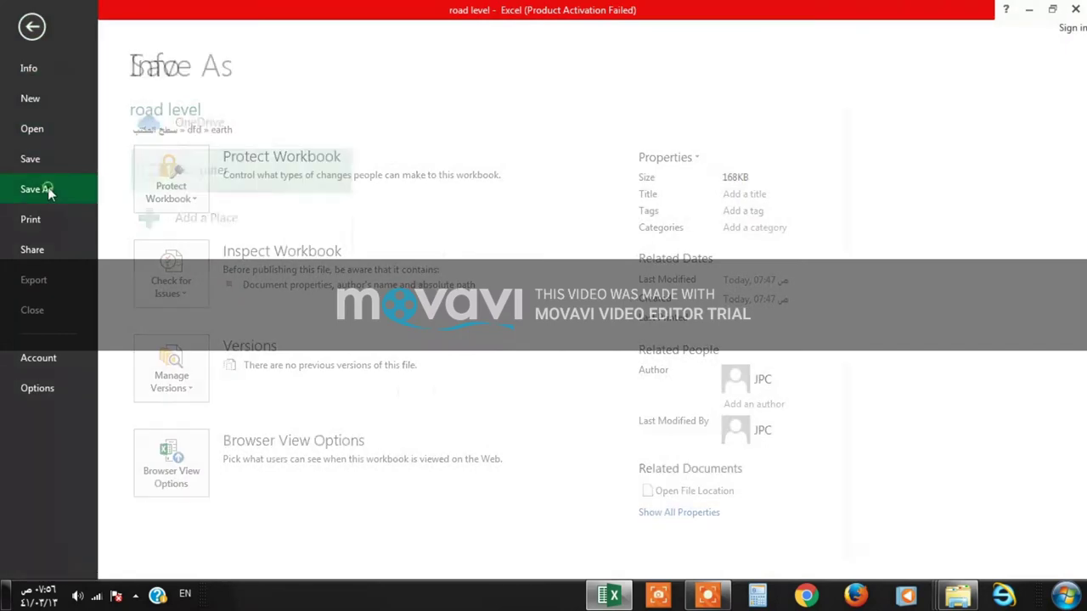
left_click(442, 530)
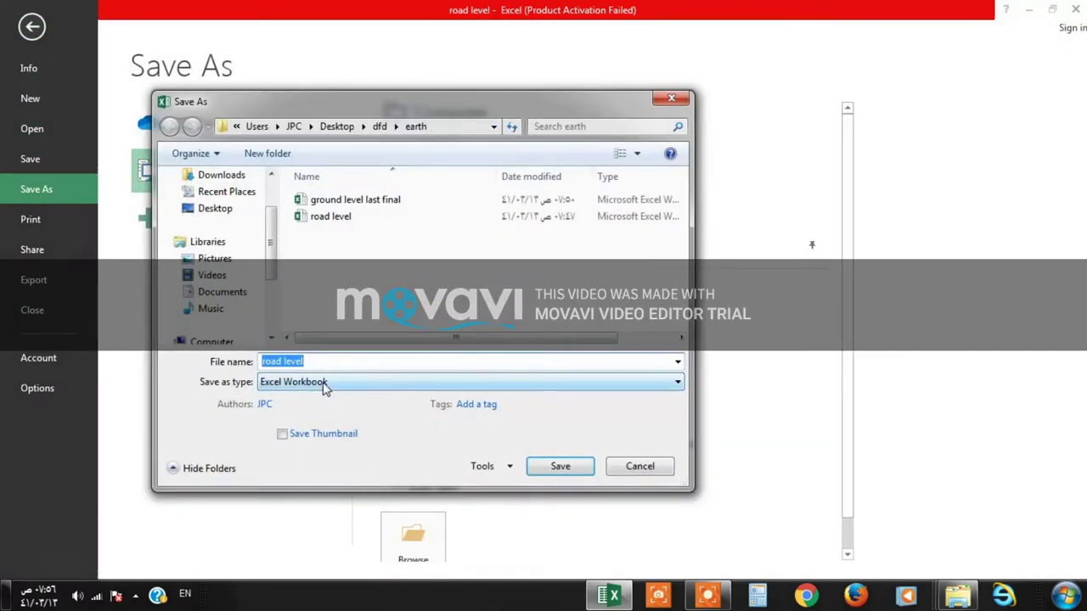
left_click(293, 382)
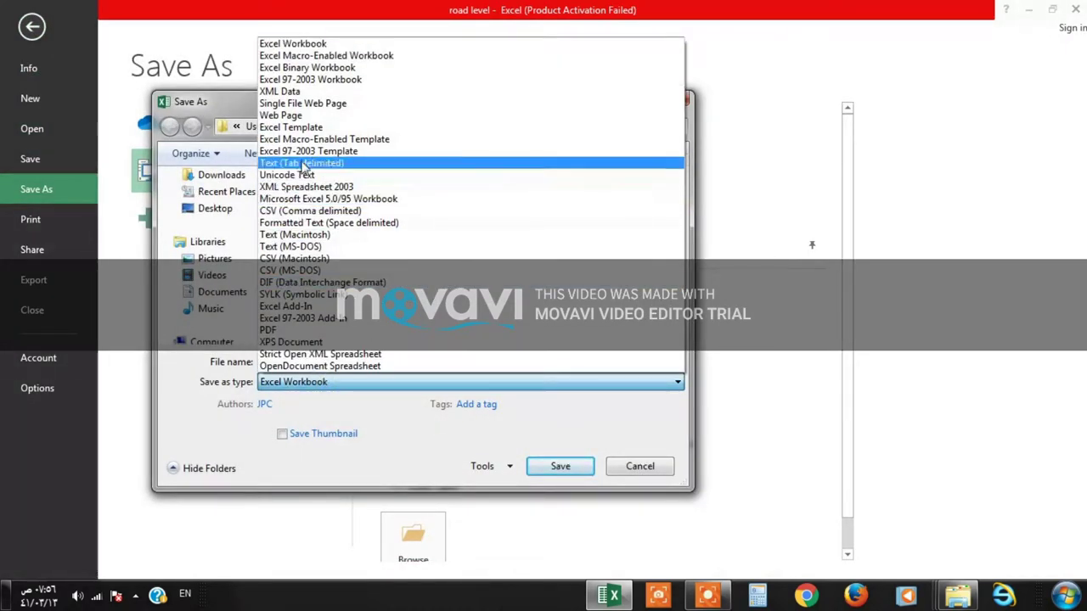
left_click(304, 222)
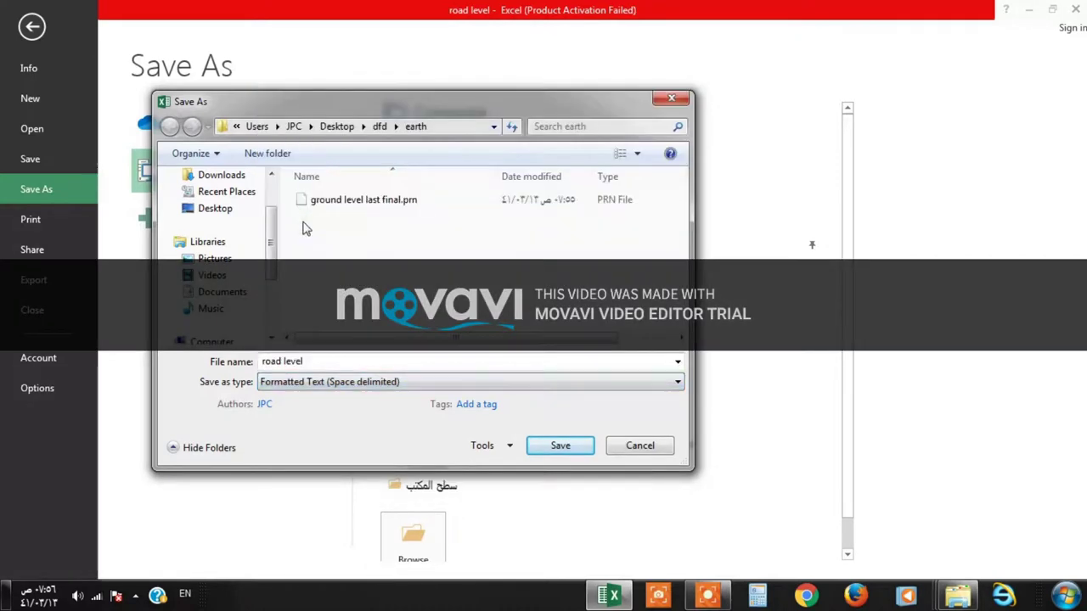
left_click(559, 446)
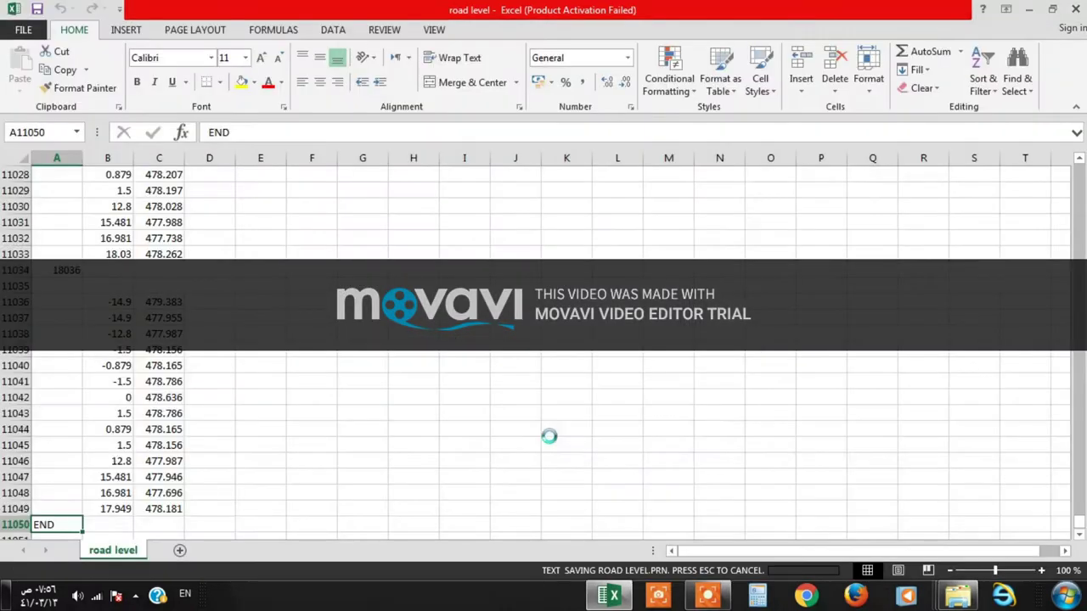
left_click(490, 340)
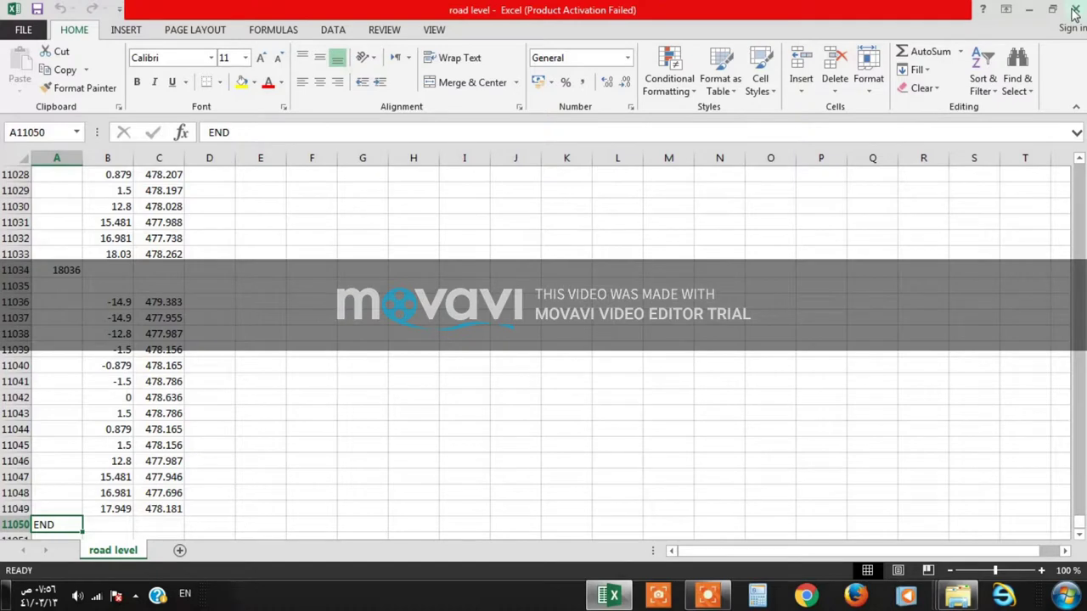
Close the road level workbook and the earth folder window
key("alt+F4")
left_click(542, 319)
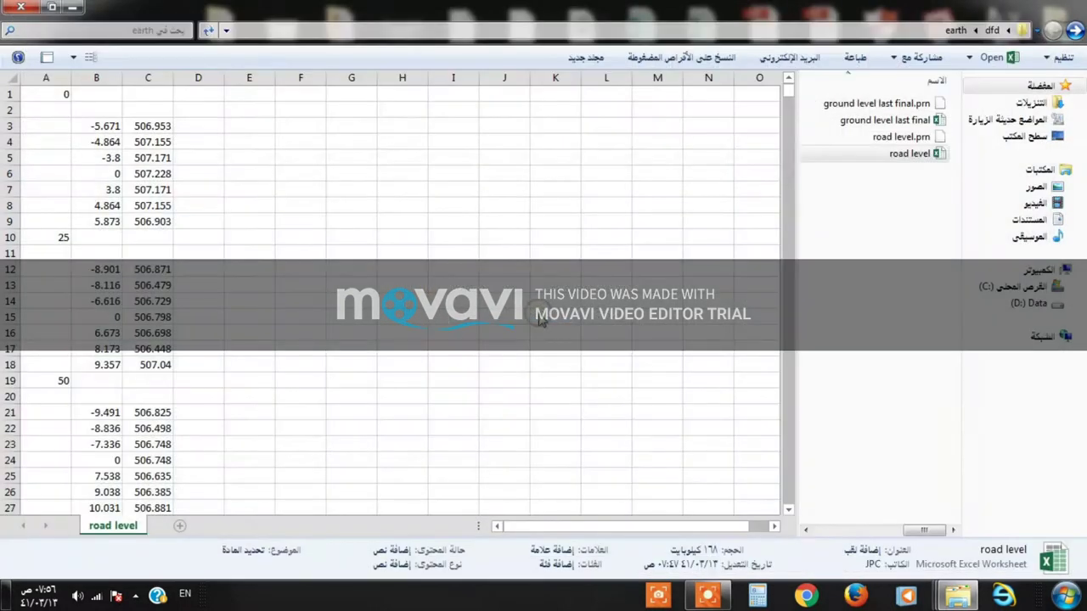
left_click(21, 7)
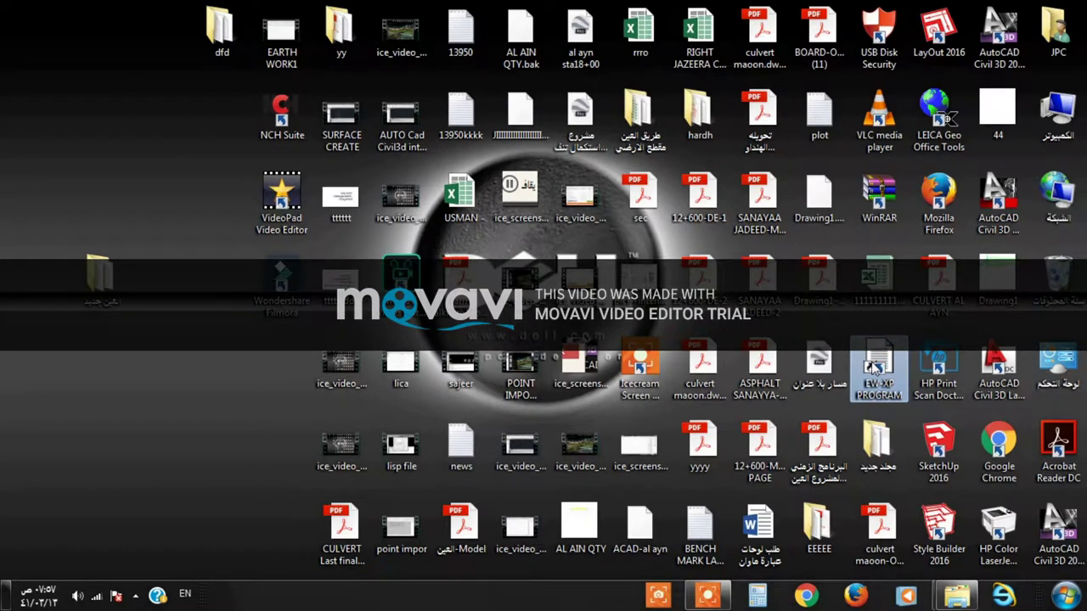
Switch to the EW-XP earthworks program and enter its main window from the English login with the preselected project
double_click(874, 367)
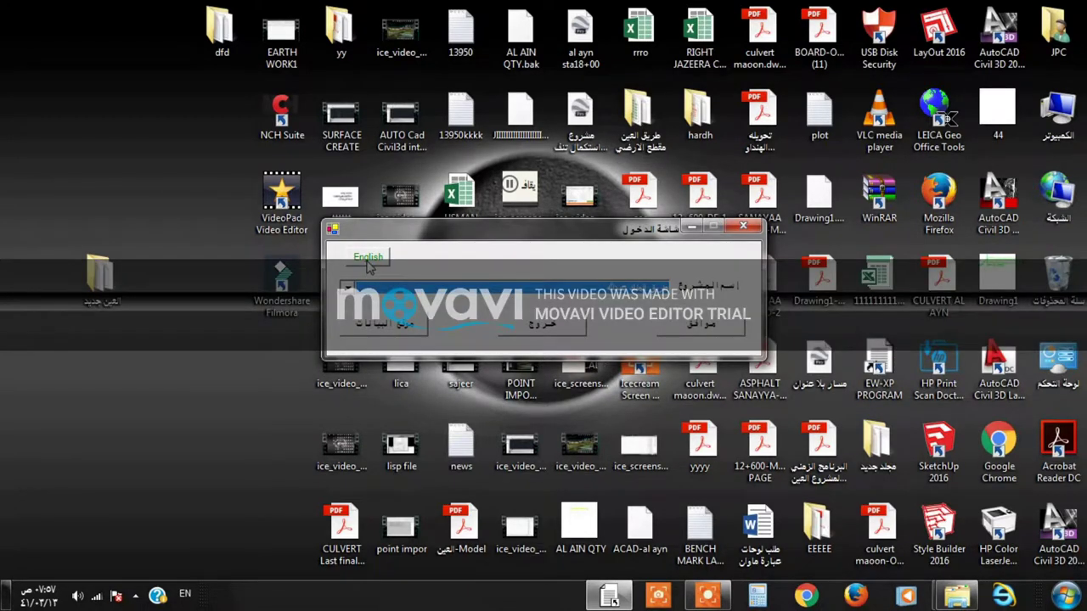
left_click(528, 329)
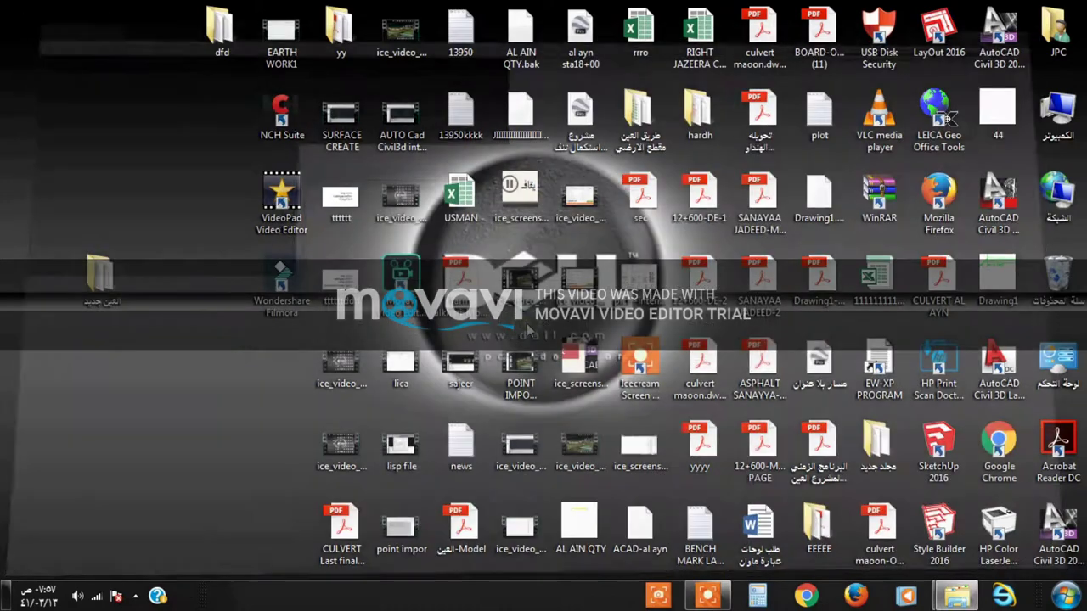
double_click(866, 353)
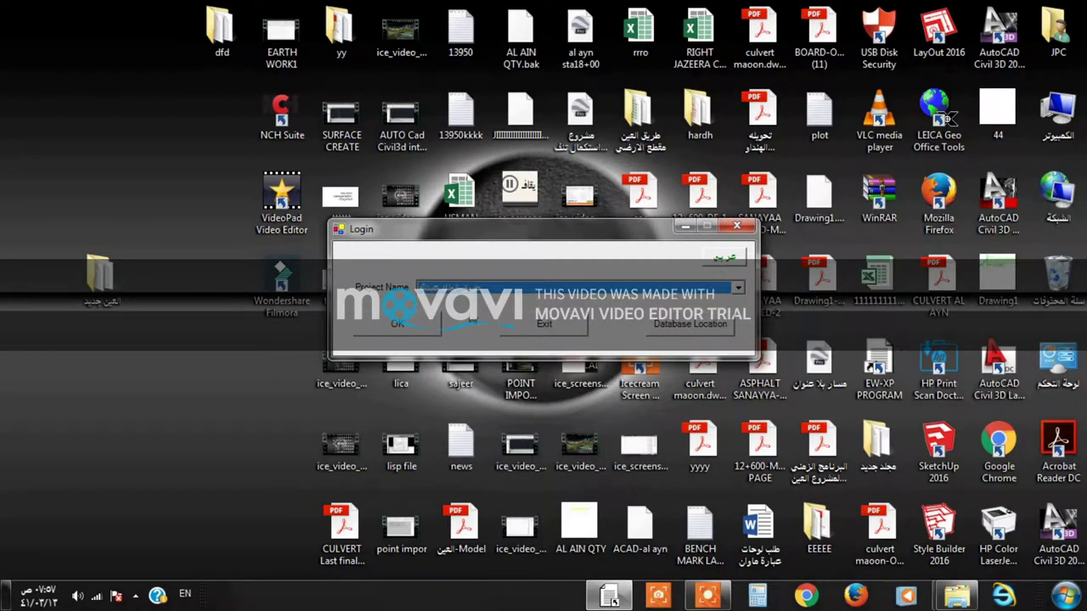
left_click(414, 325)
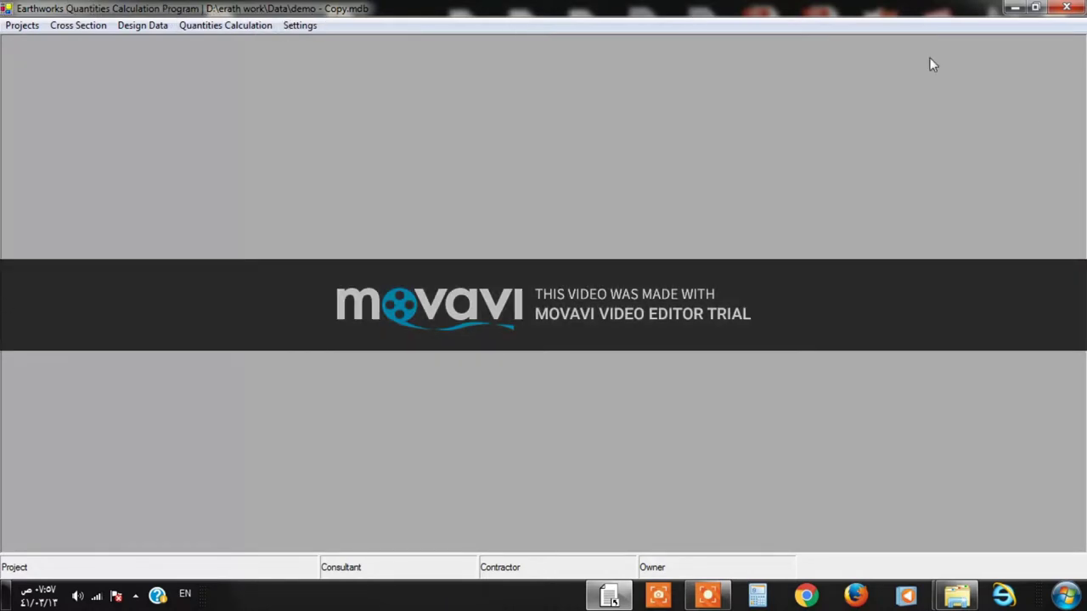
left_click(7, 32)
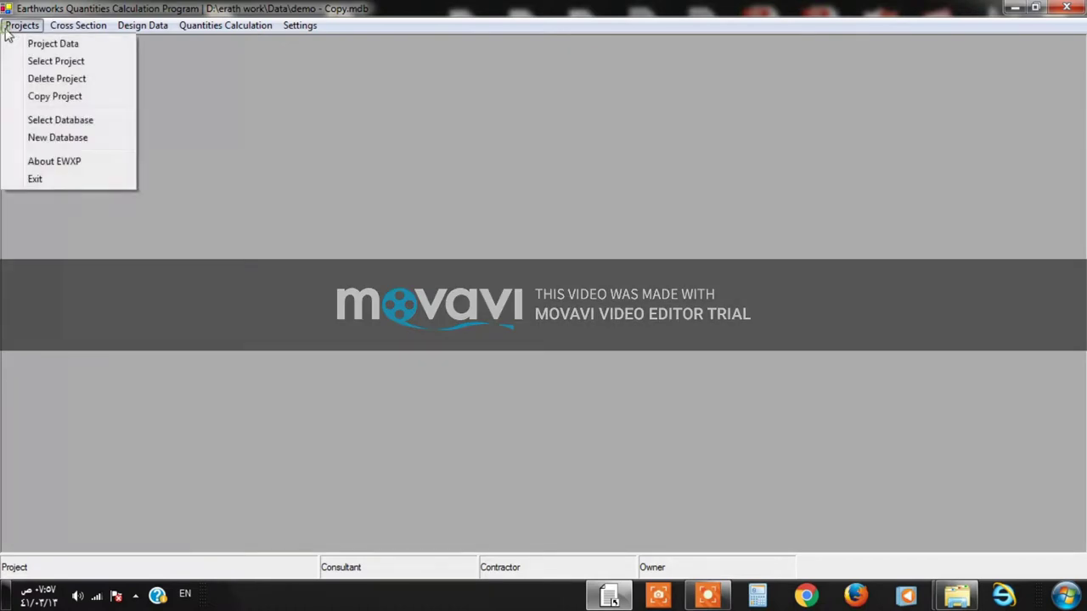
mouse_move(137, 32)
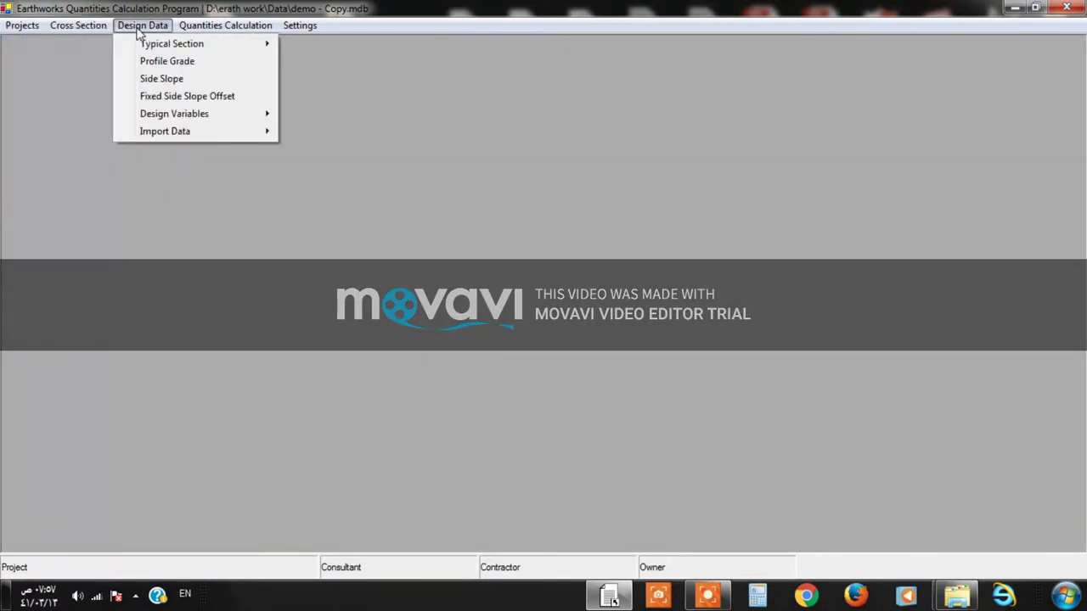
mouse_move(302, 32)
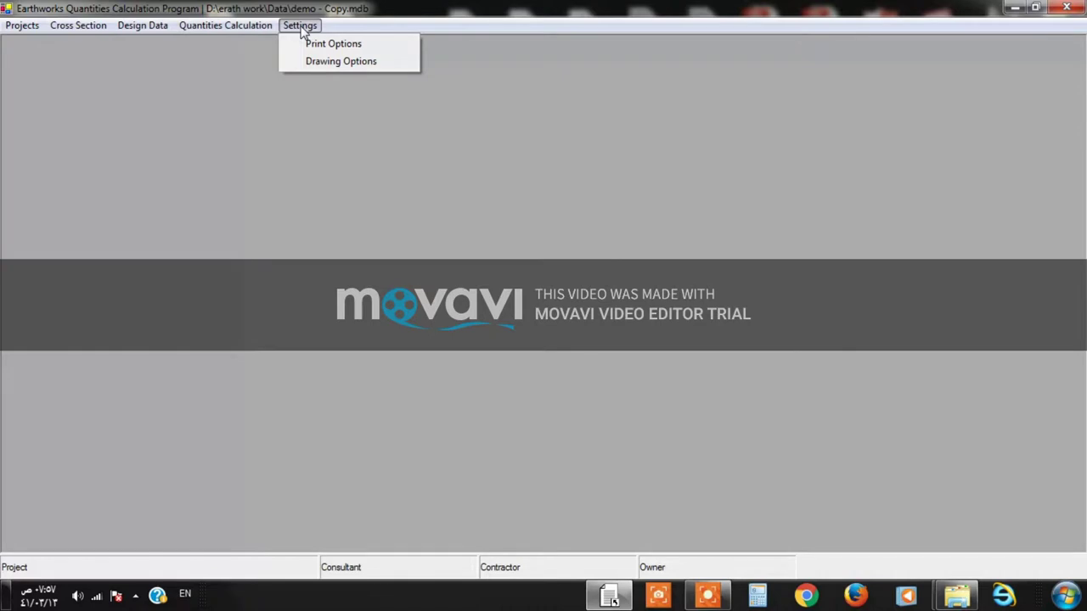
mouse_move(13, 26)
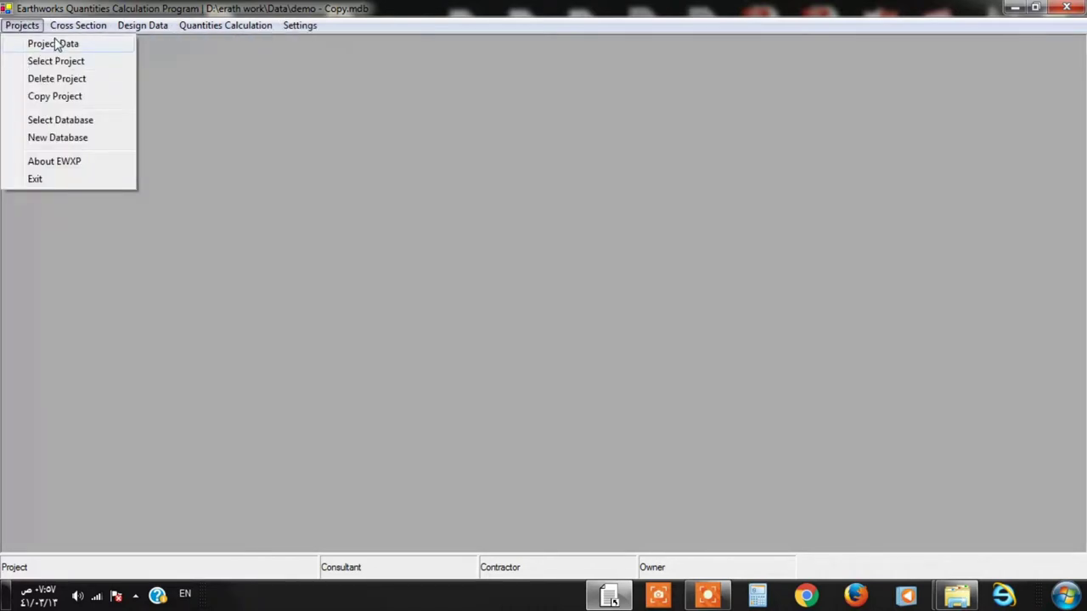
mouse_move(77, 27)
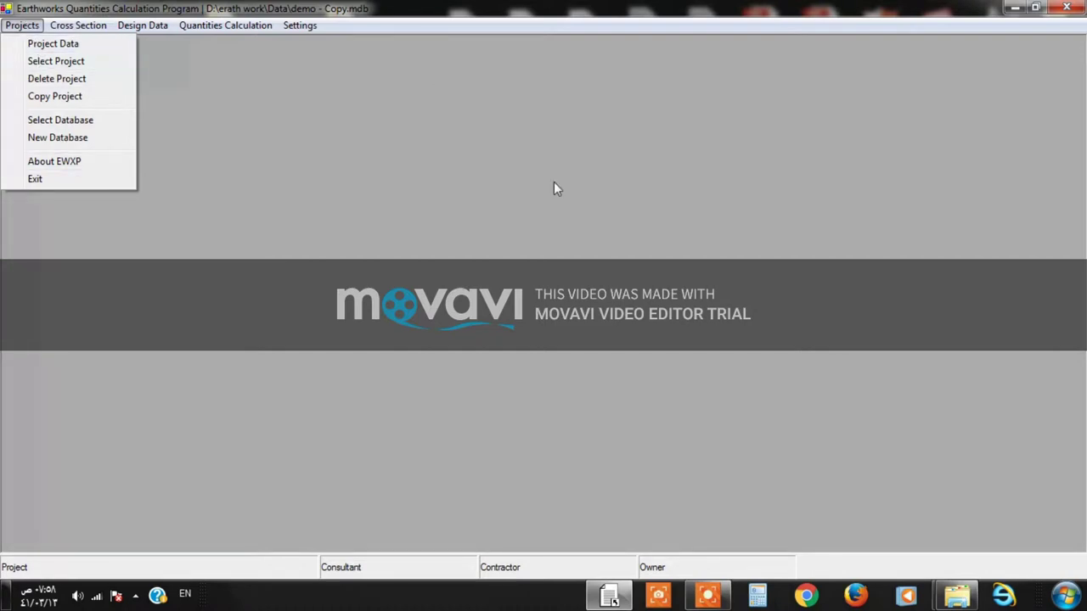
left_click(562, 222)
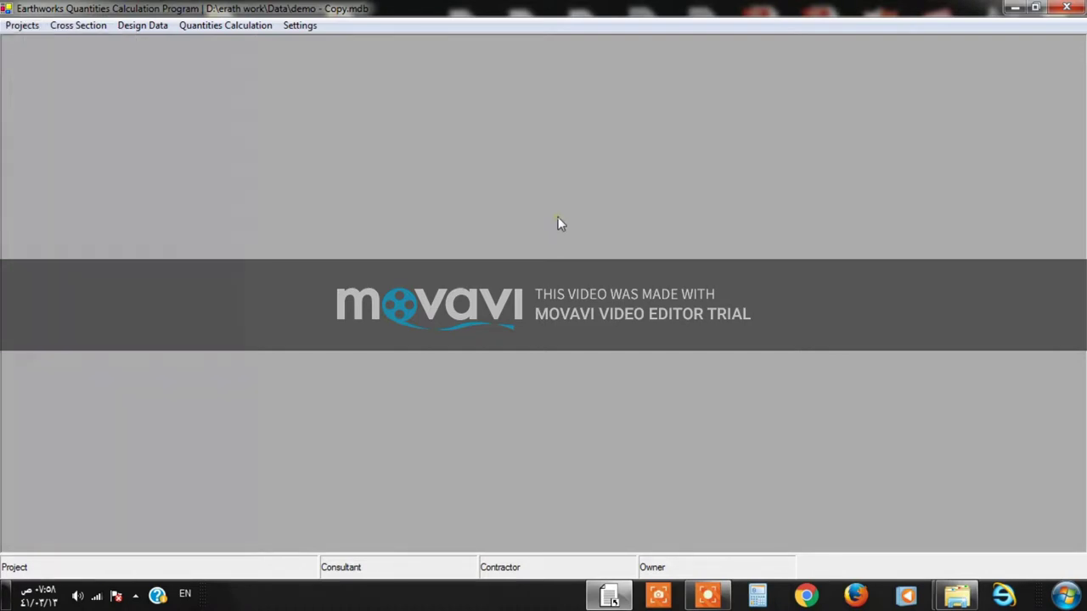
Add a new project with number 899 and enter Road al riyadh beside the number
left_click(26, 26)
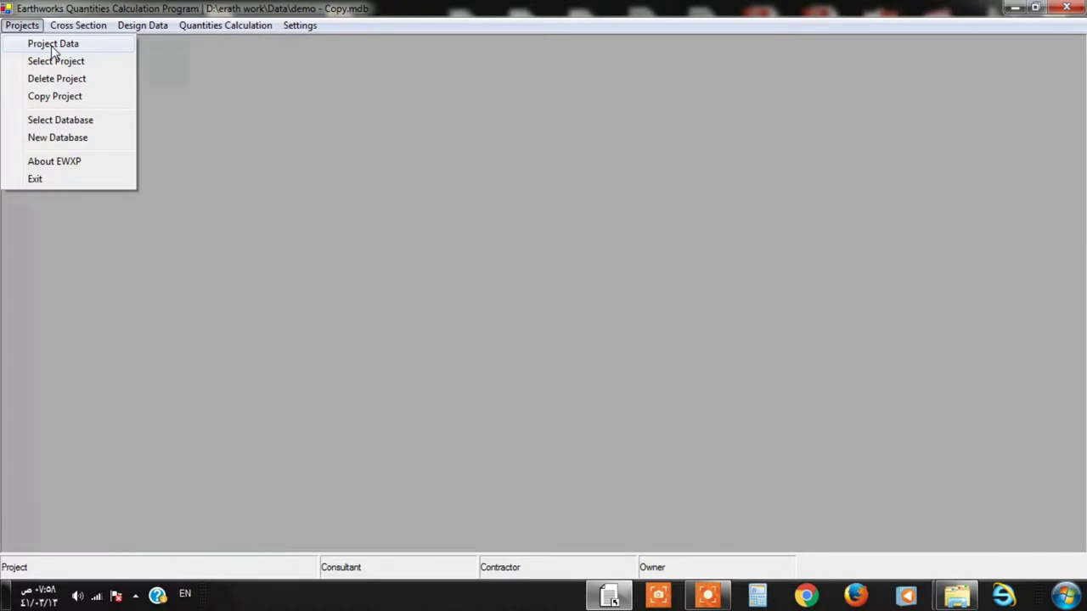
left_click(53, 47)
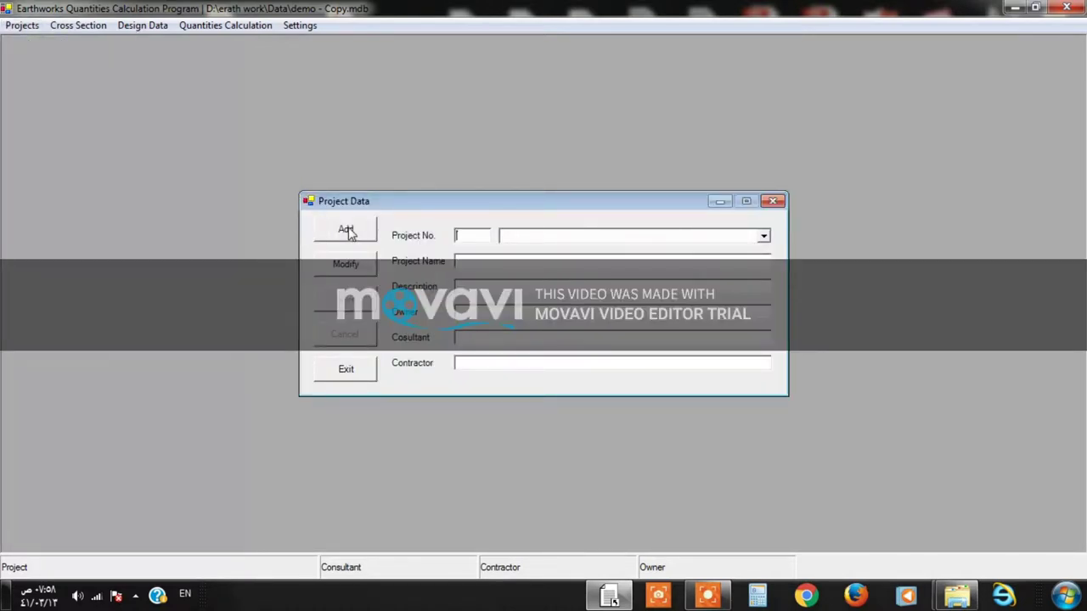
left_click(347, 231)
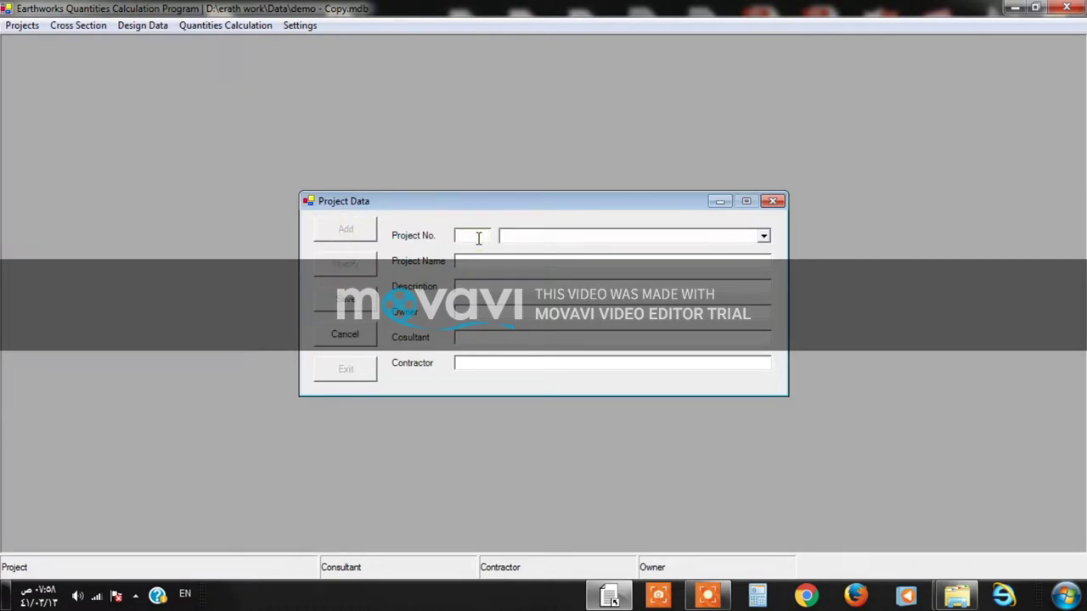
type("899")
left_click(533, 235)
type("rRo")
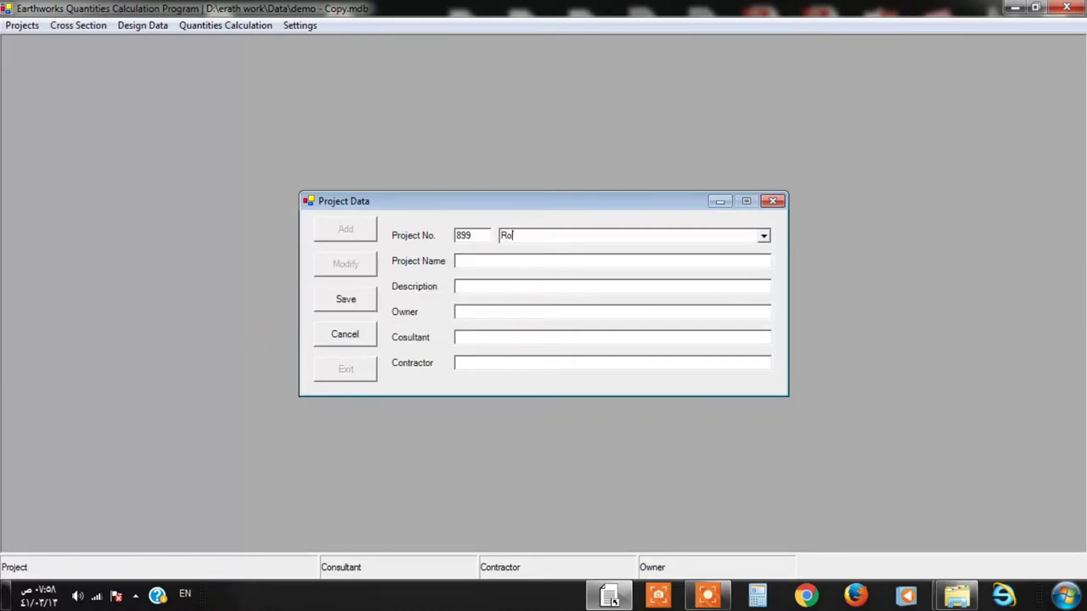
type("ad al riyadh")
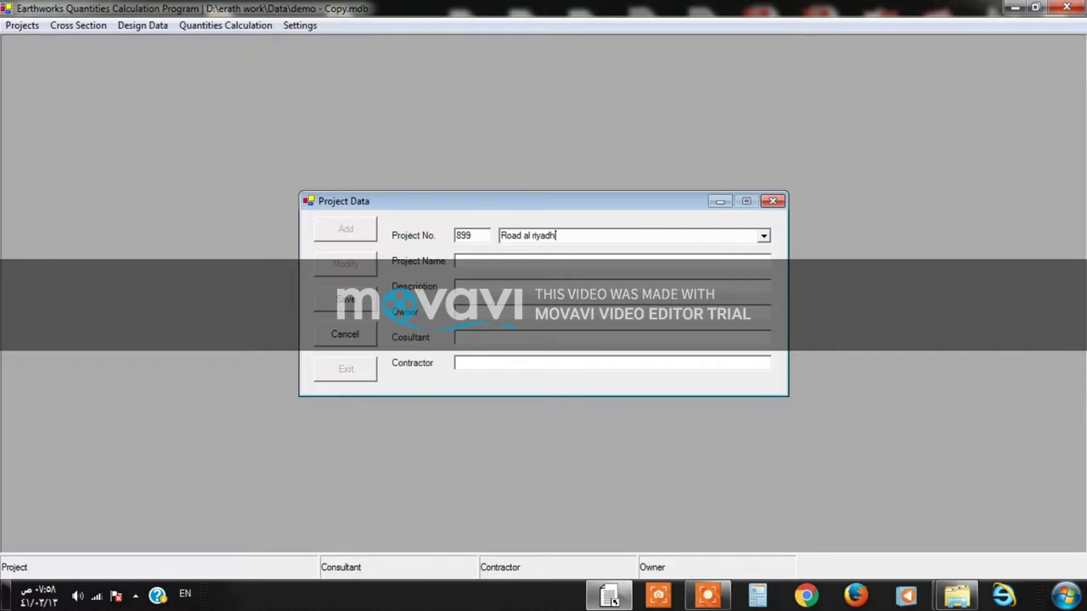
Copy the text Road al riyadh from beside the project number into the project name
left_click_drag(602, 235, 456, 237)
key("ctrl+c")
right_click(518, 241)
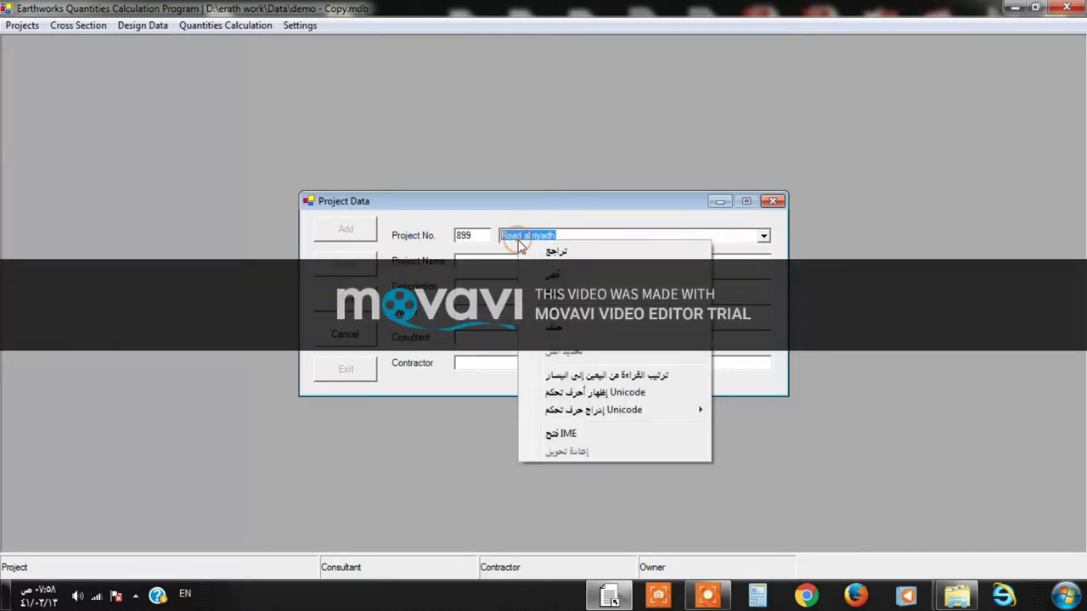
key("Escape")
left_click(474, 265)
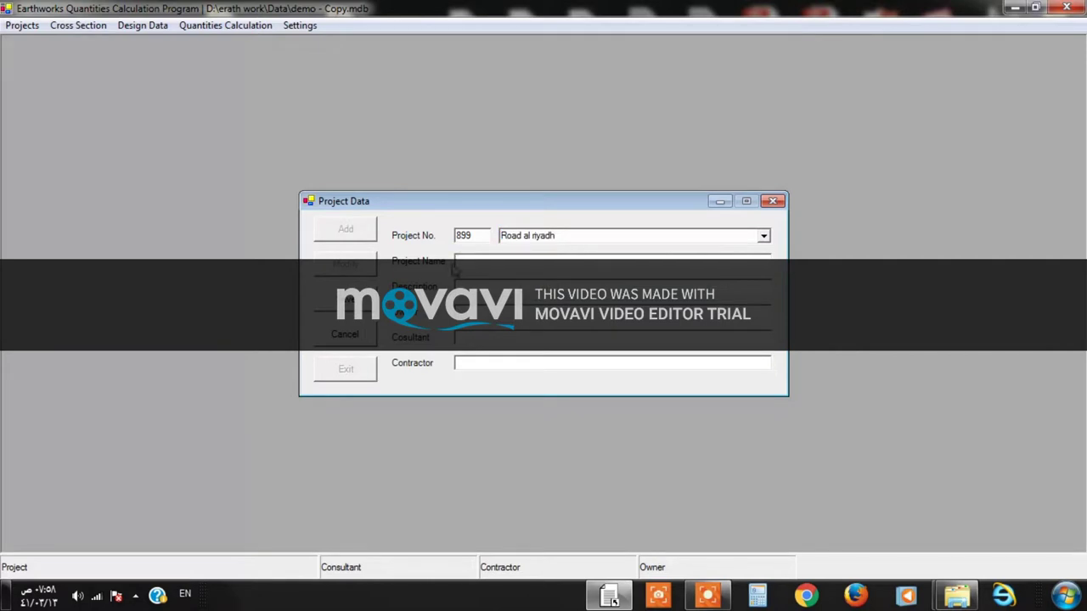
right_click(483, 263)
left_click(518, 329)
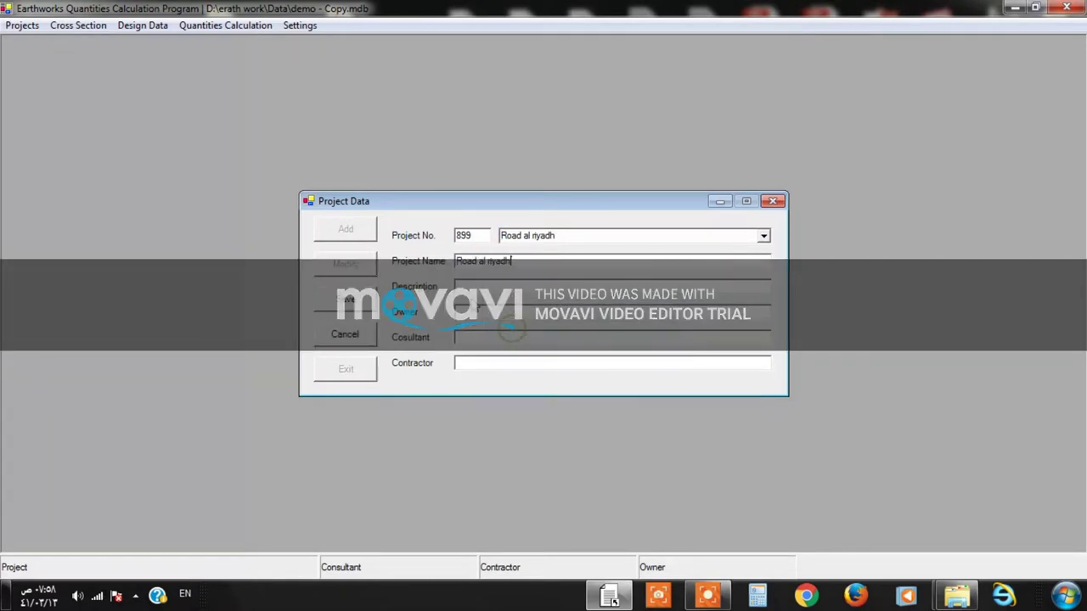
Enter Crossection as the project description and Saudi Ministry as the owner
type("c")
type("C")
type("ro")
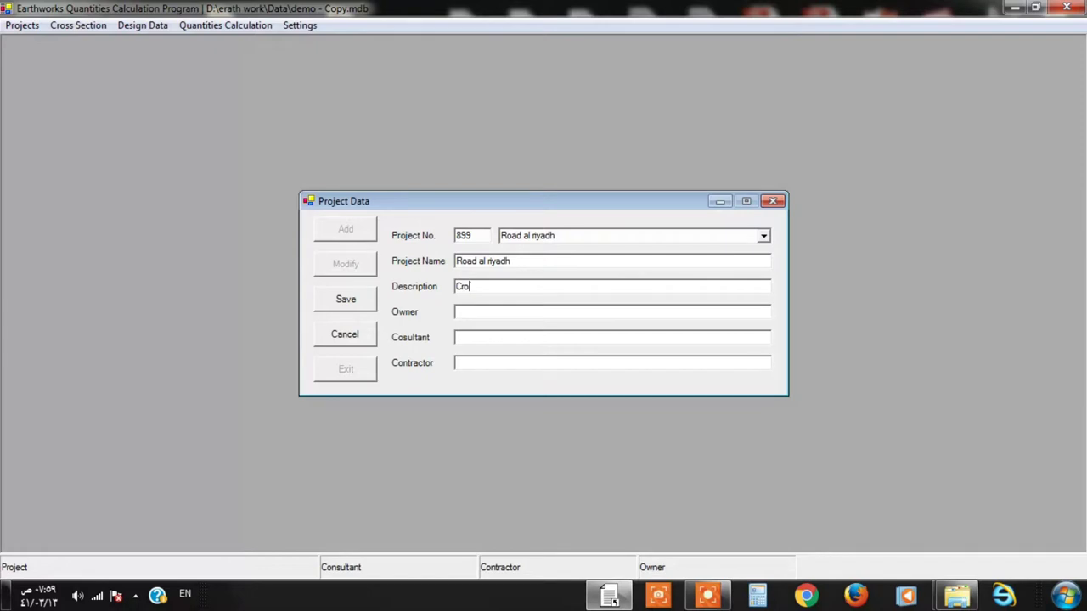
type("ssec")
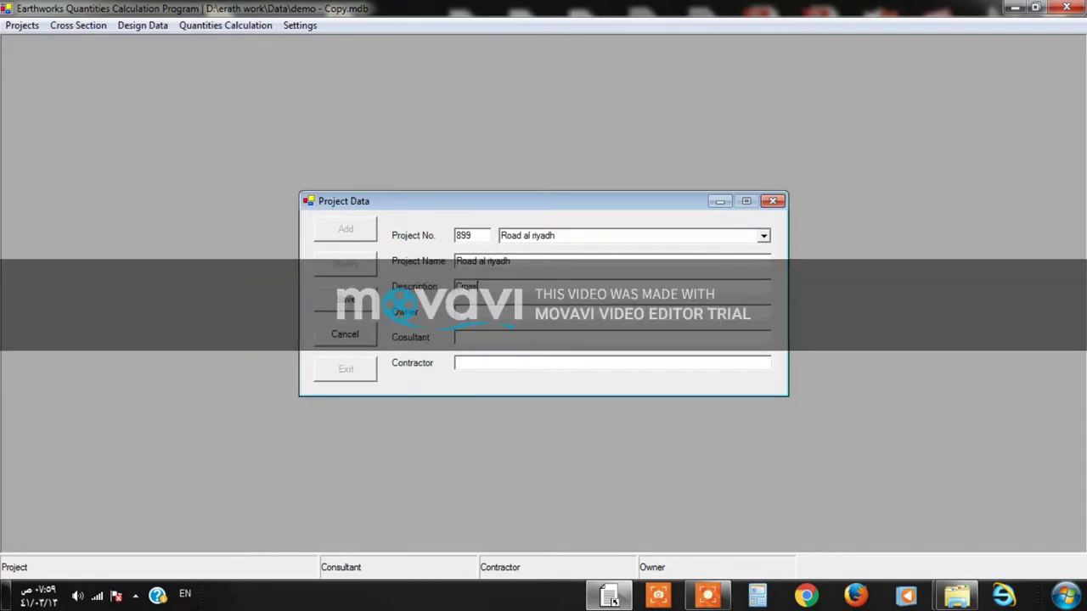
type("tio")
type("M")
type("inis")
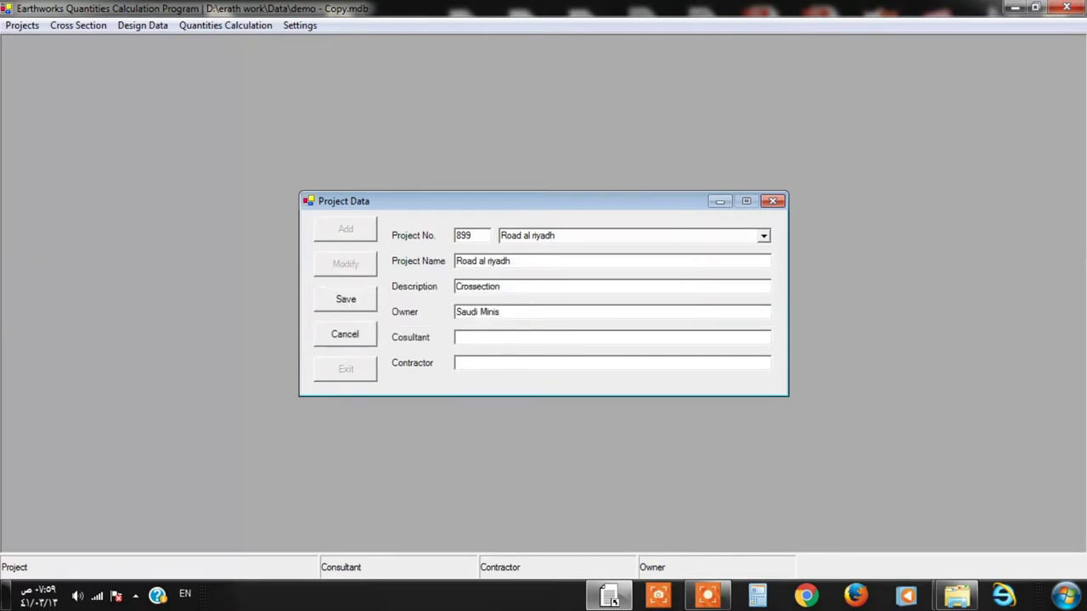
type("try")
Enter consulting as the consultant and minar construction as the contractor
left_click(481, 335)
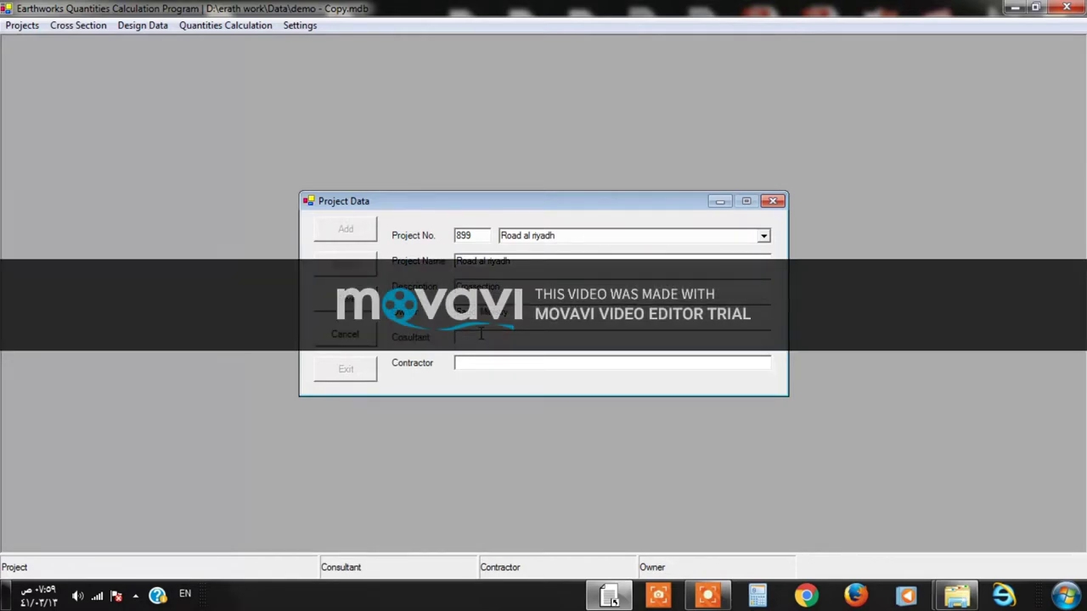
left_click(481, 336)
type("consul")
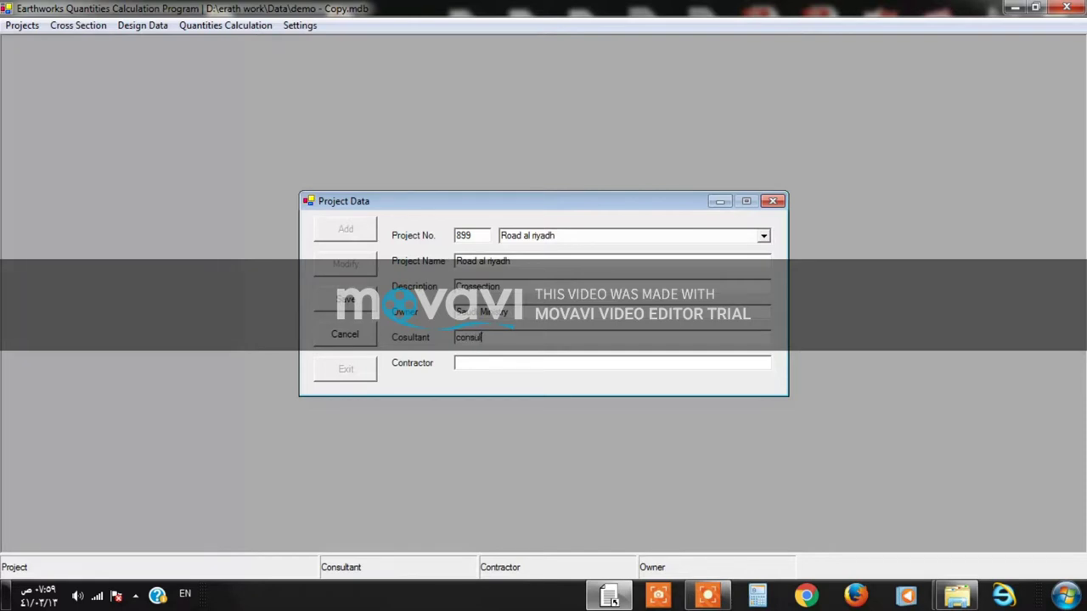
type("ting")
left_click(475, 363)
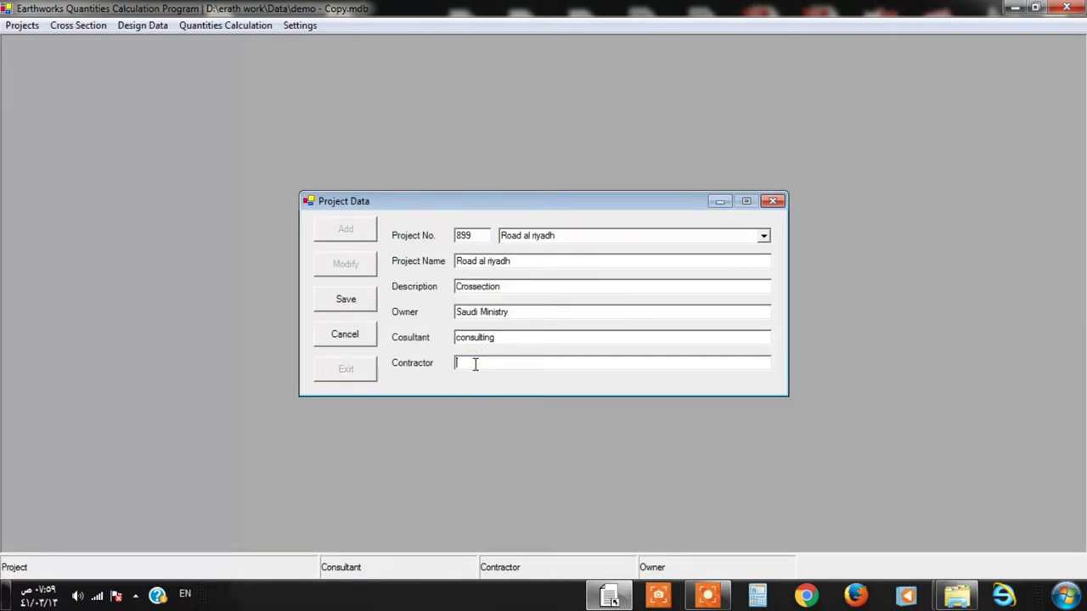
type("minar construc")
type("tion")
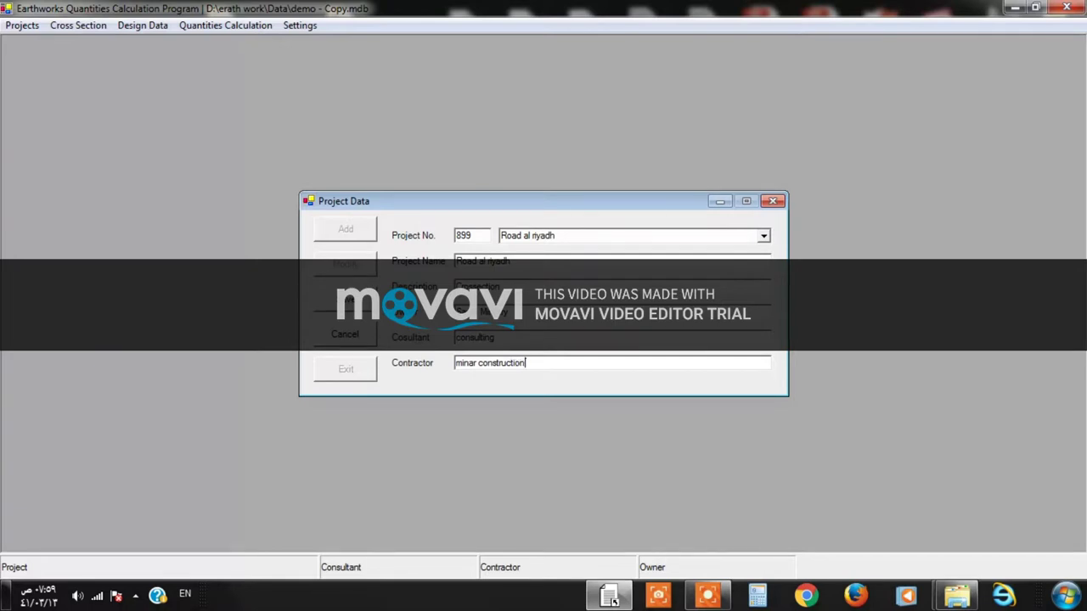
Save the new project record and close the project data form
left_click(345, 307)
left_click(580, 355)
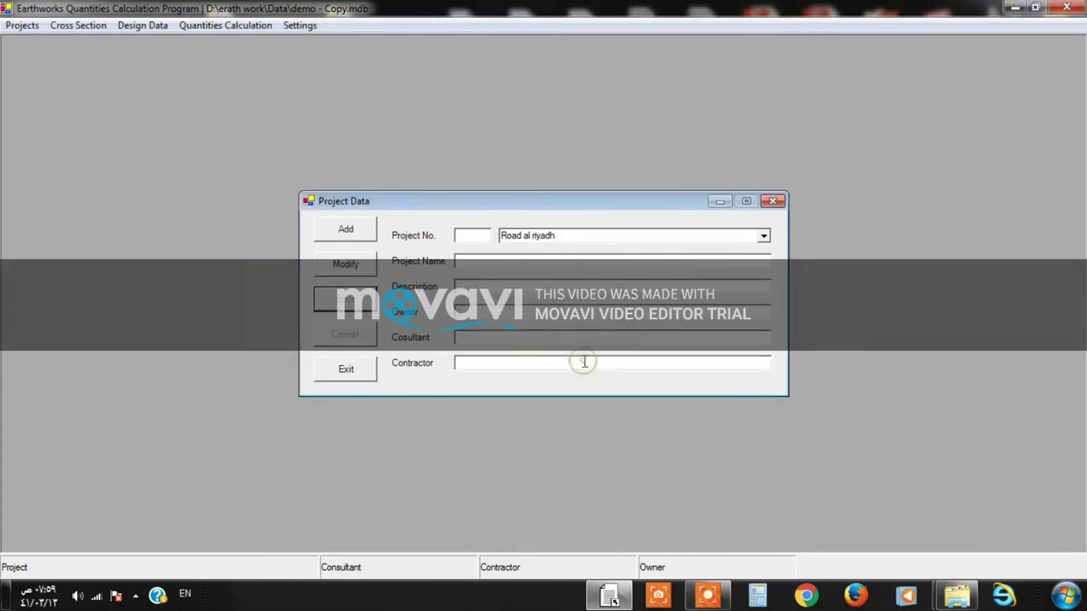
left_click(356, 379)
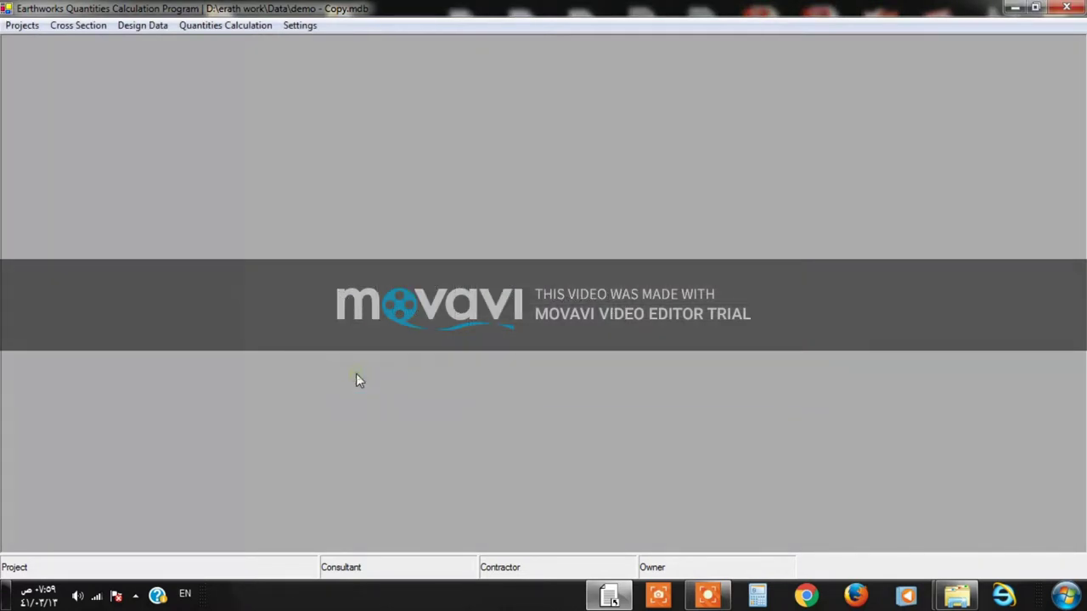
Make Road al riyadh the active project
left_click(22, 26)
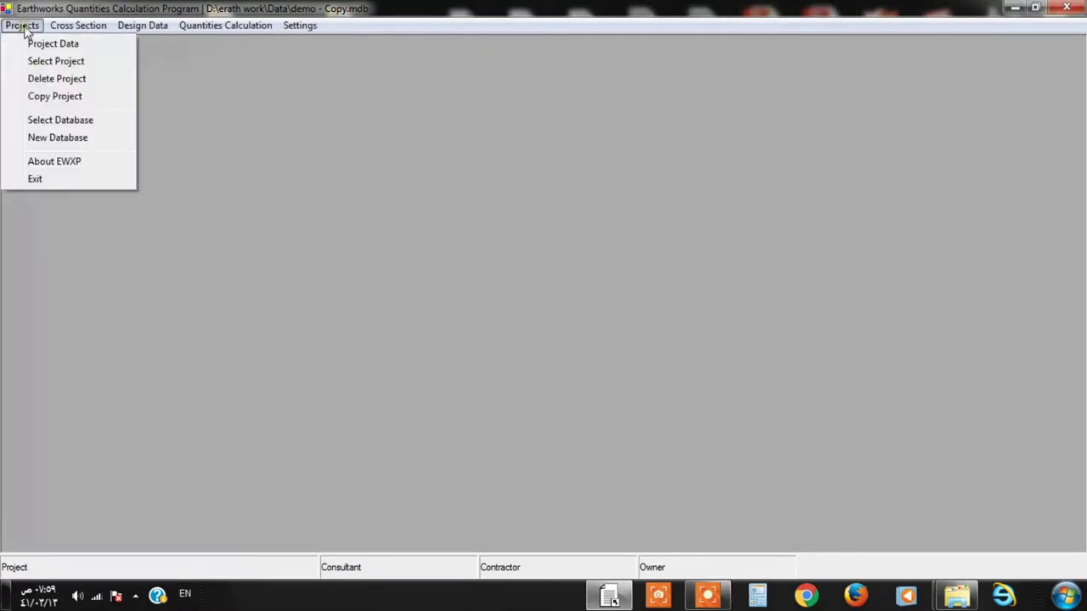
left_click(88, 64)
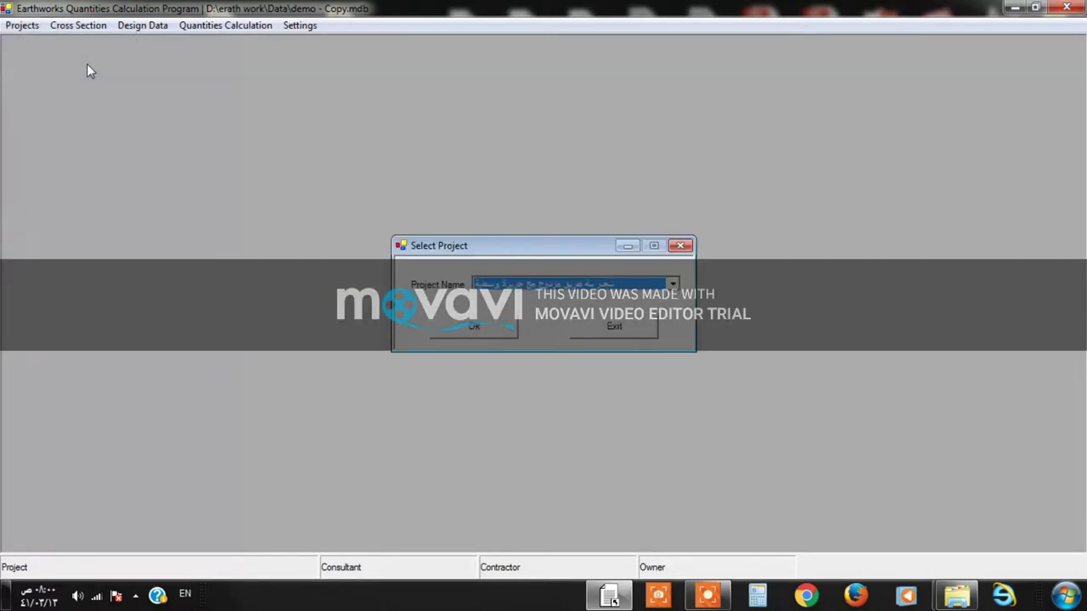
left_click(672, 285)
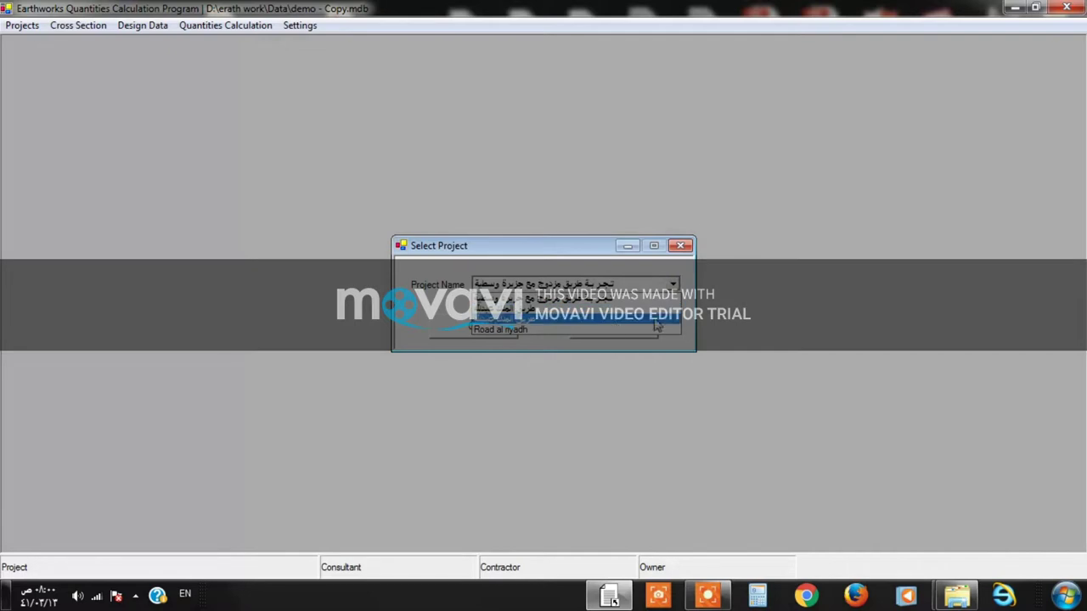
left_click(511, 331)
left_click(477, 331)
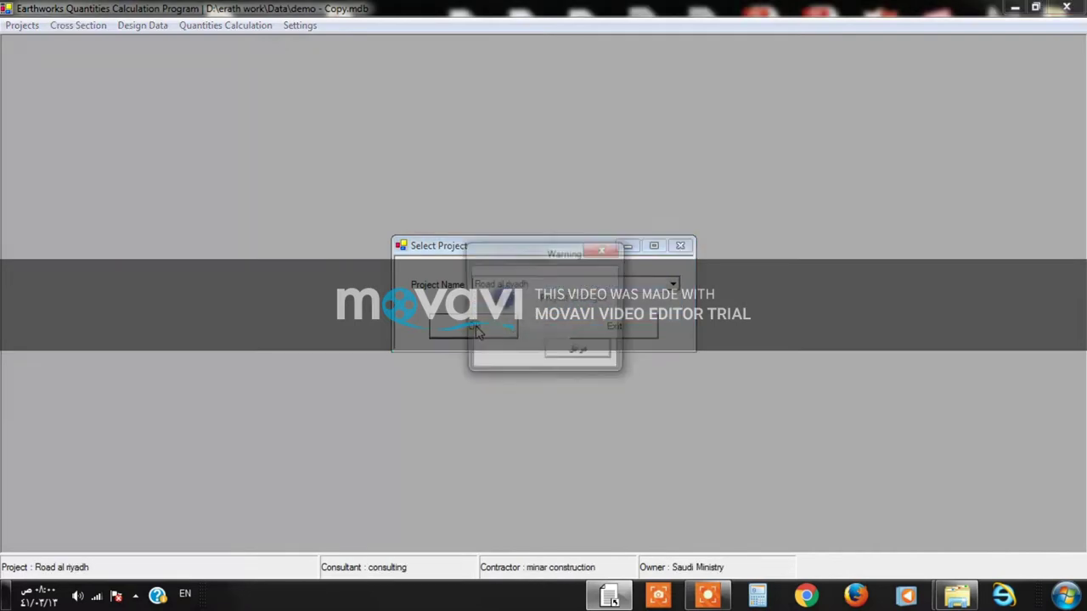
left_click(578, 355)
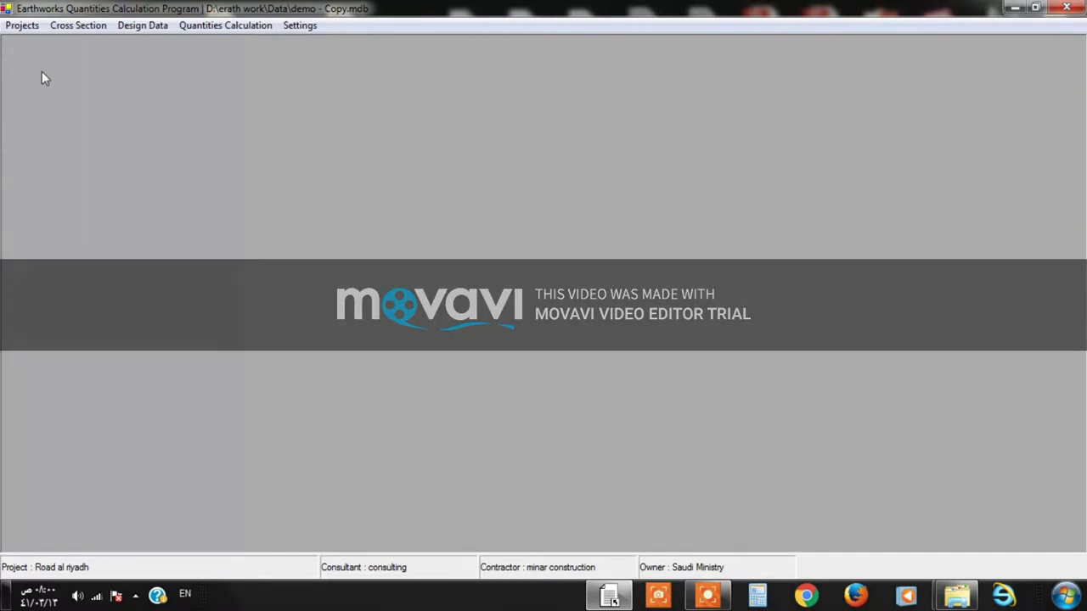
Start importing ground cross-section data and browse to the earth folder inside dfd on the desktop
left_click(32, 27)
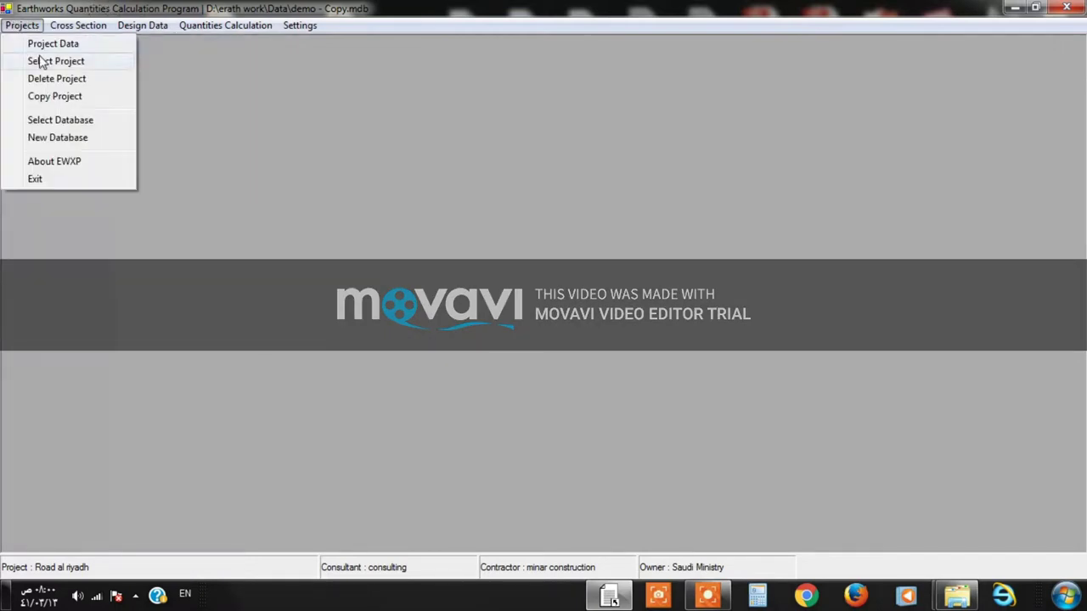
left_click(84, 28)
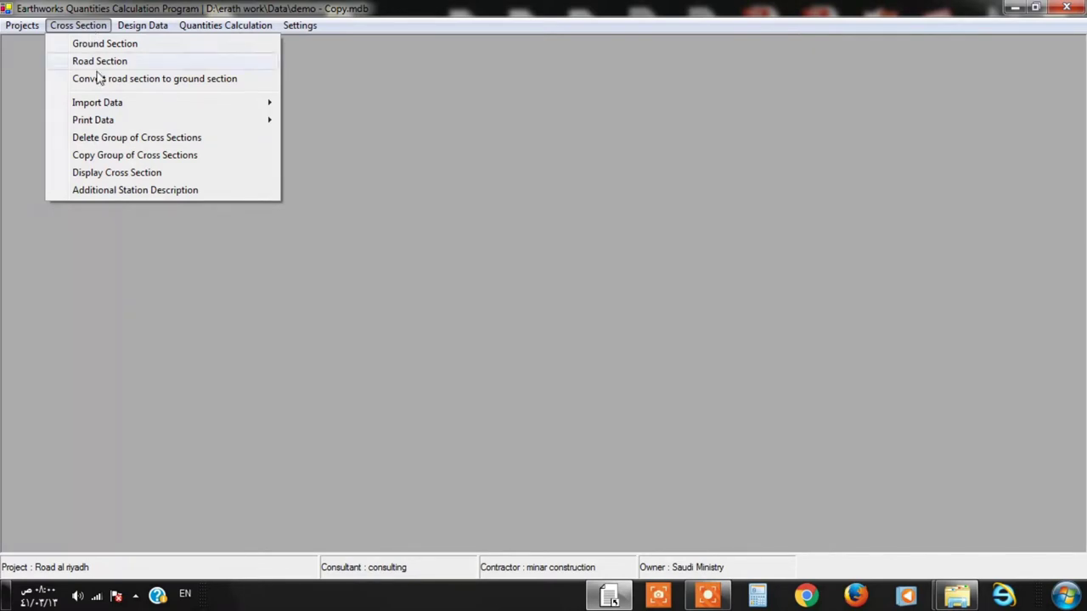
mouse_move(105, 106)
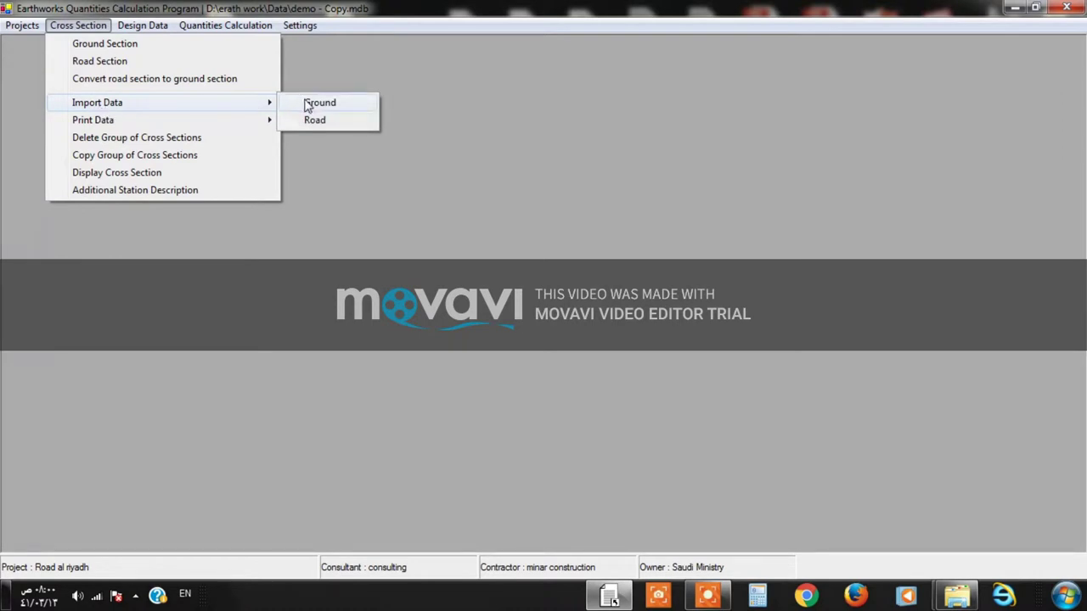
left_click(335, 104)
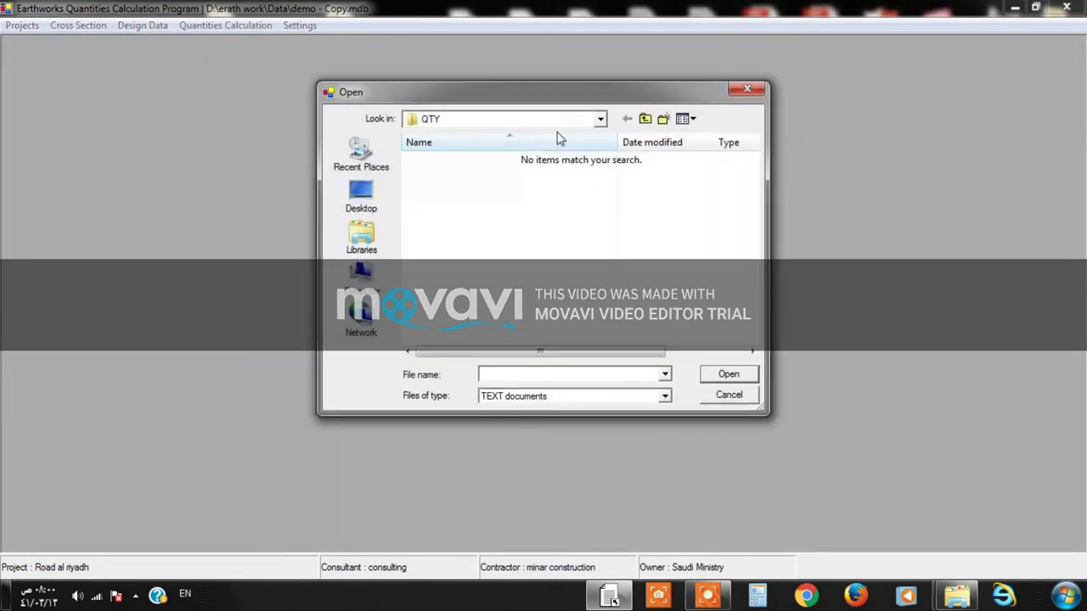
left_click(600, 118)
left_click(443, 149)
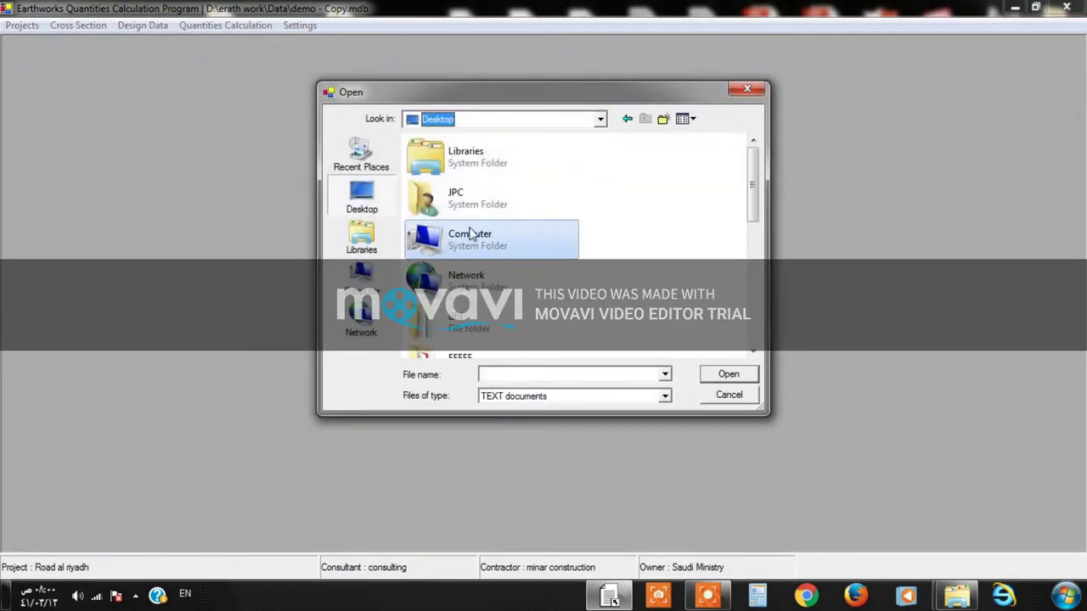
scroll(755, 187, "down", 2)
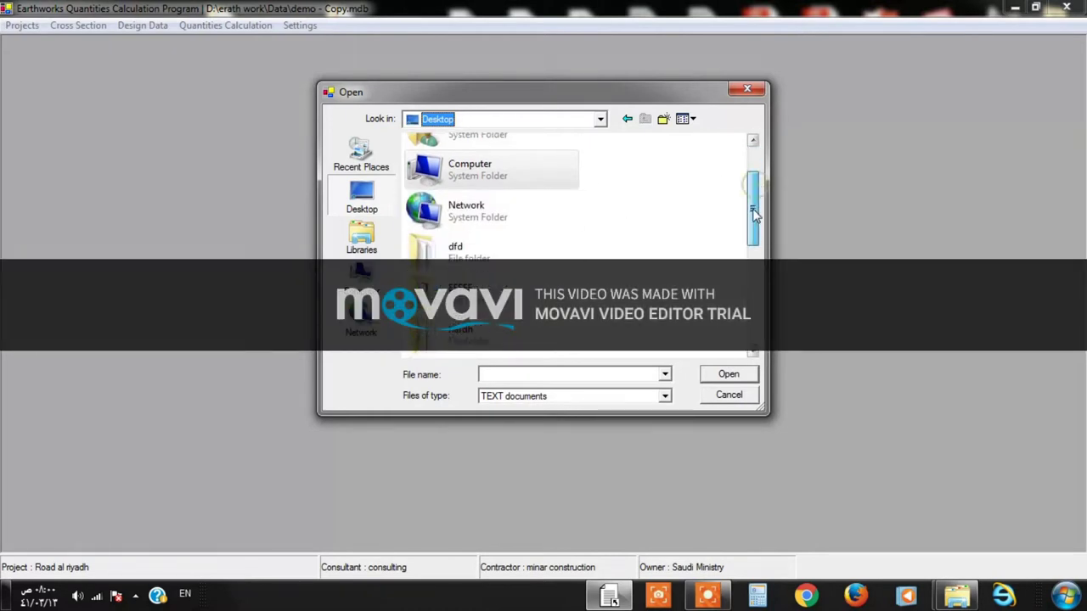
left_click(452, 263)
double_click(451, 263)
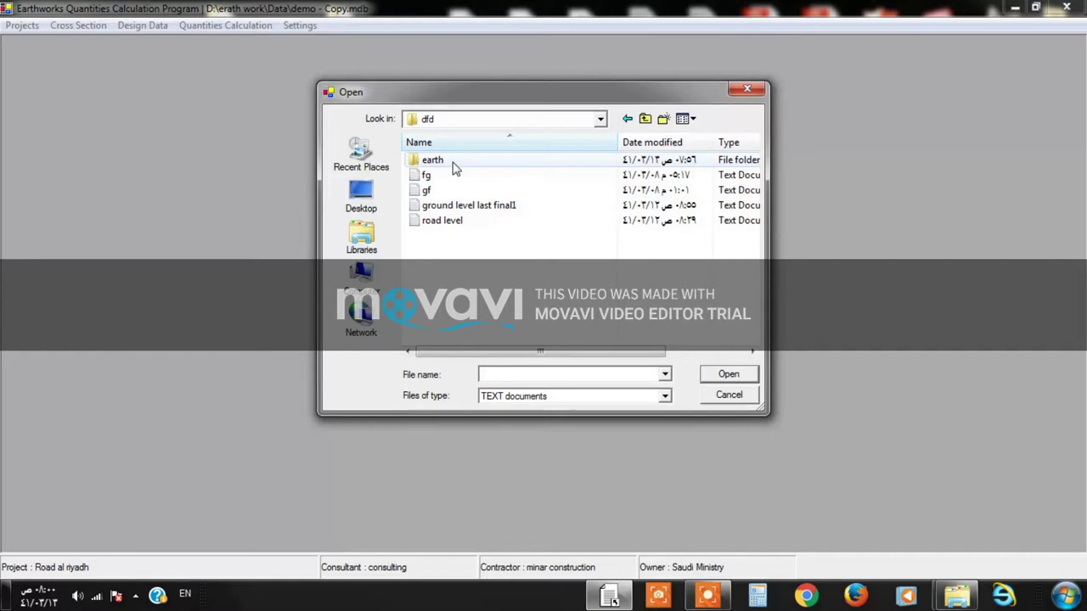
double_click(451, 161)
Show all file types and import ground level last final.prn as the ground data
left_click(576, 402)
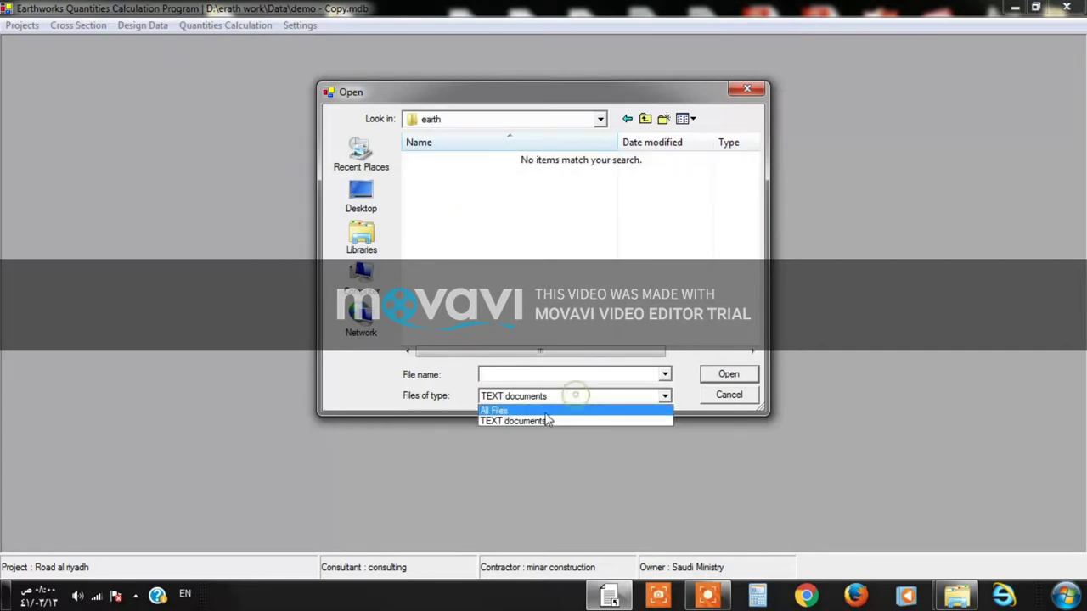
left_click(543, 408)
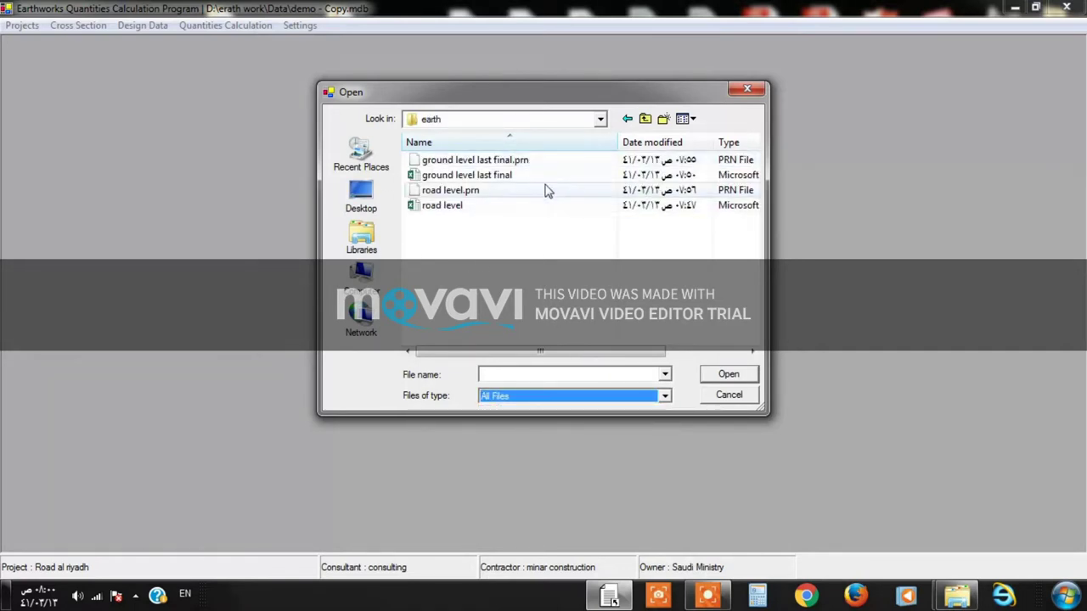
left_click(488, 161)
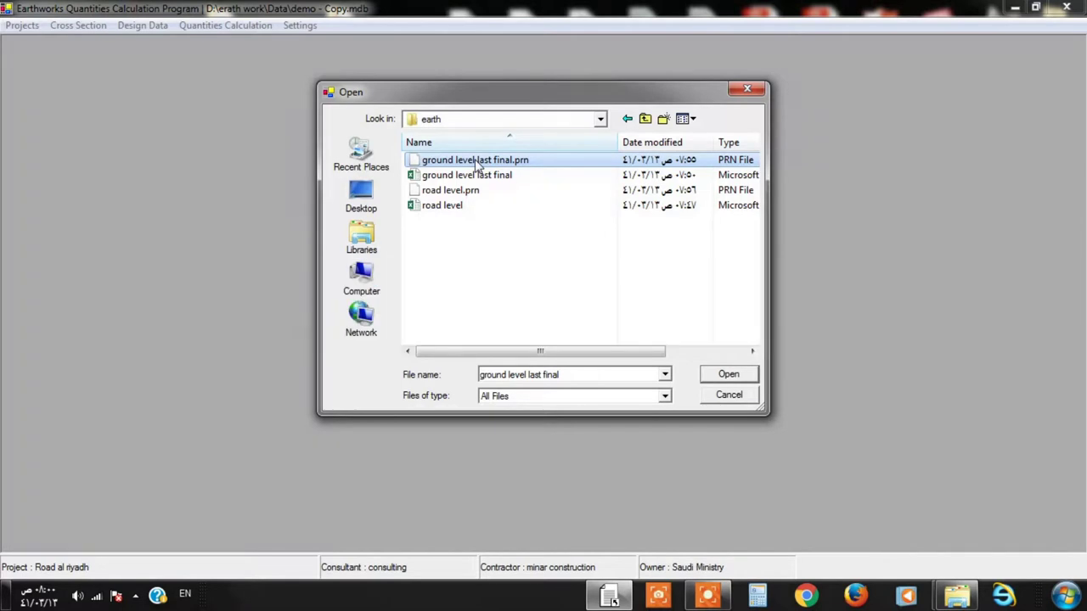
left_click(729, 374)
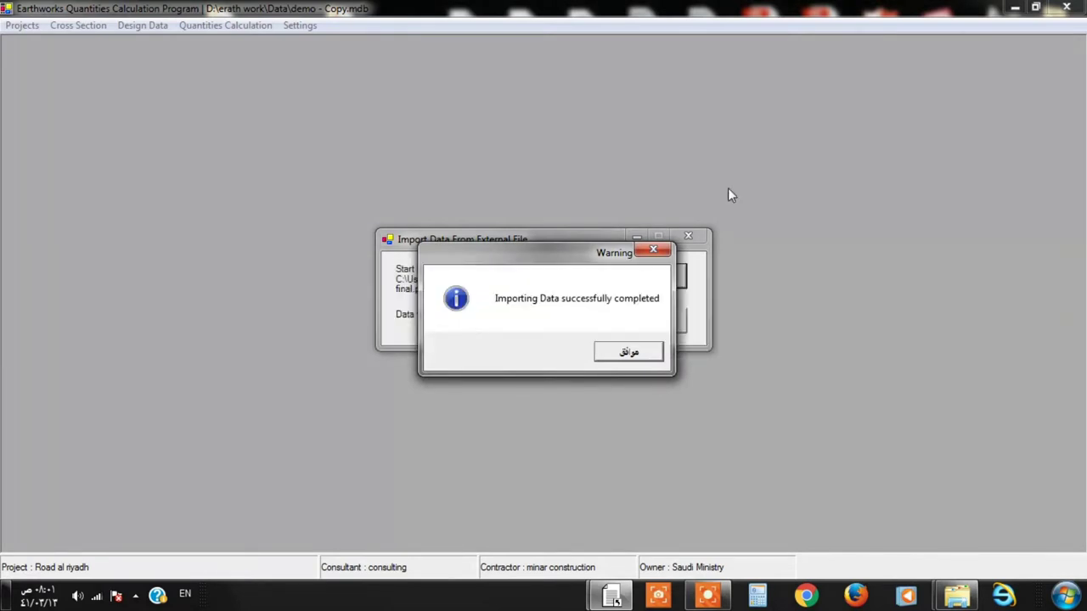
left_click(624, 355)
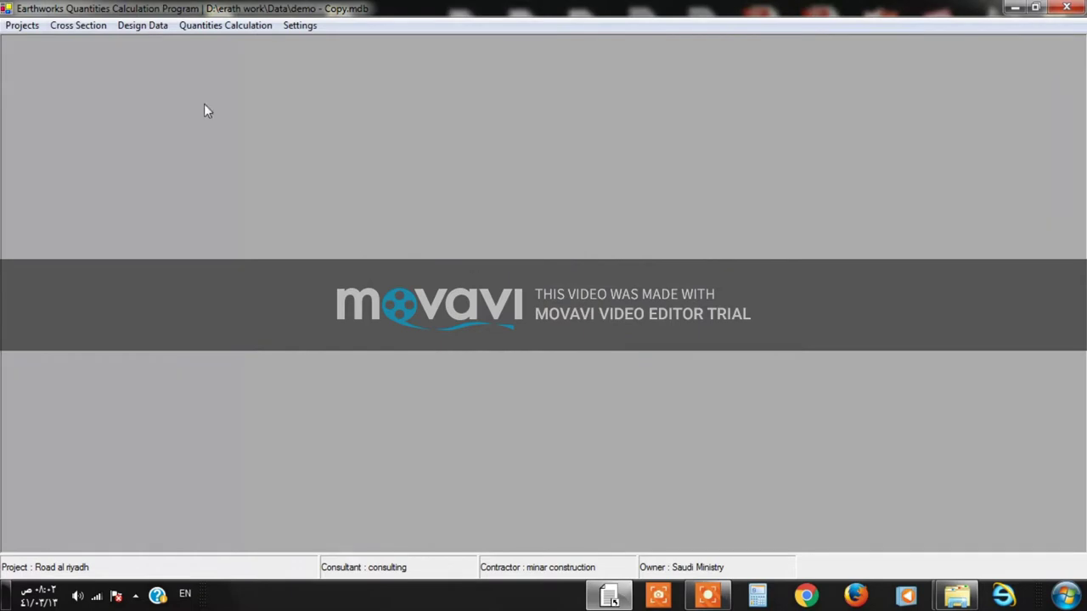
Open the ground cross-section points and browse through the first, previous and following stations to check the imported offsets and levels
left_click(104, 26)
left_click(85, 43)
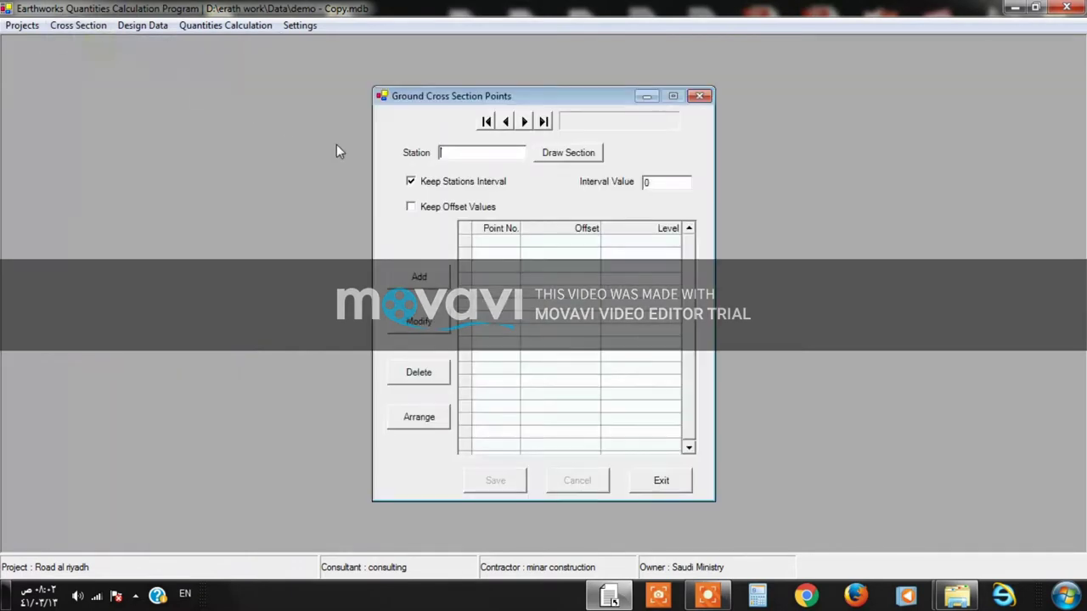
left_click(504, 122)
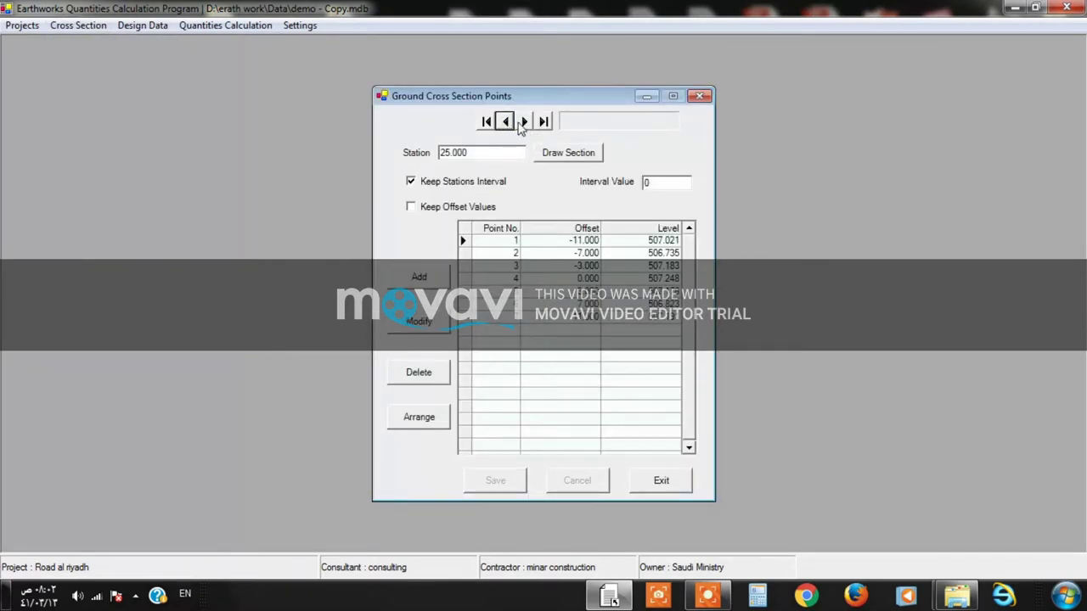
left_click(487, 122)
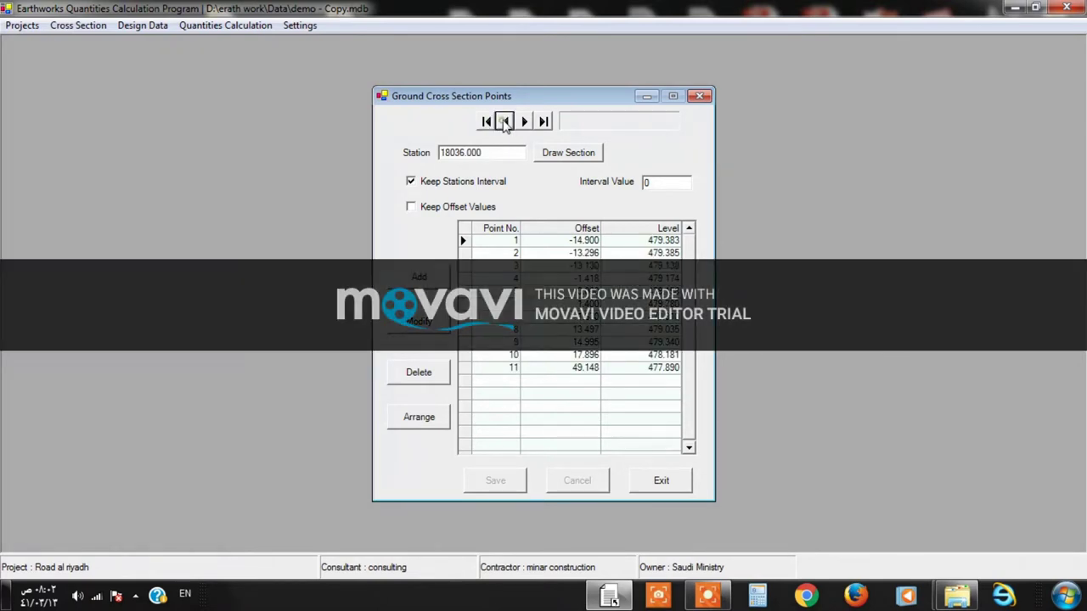
left_click(523, 121)
left_click(523, 121)
left_click(523, 122)
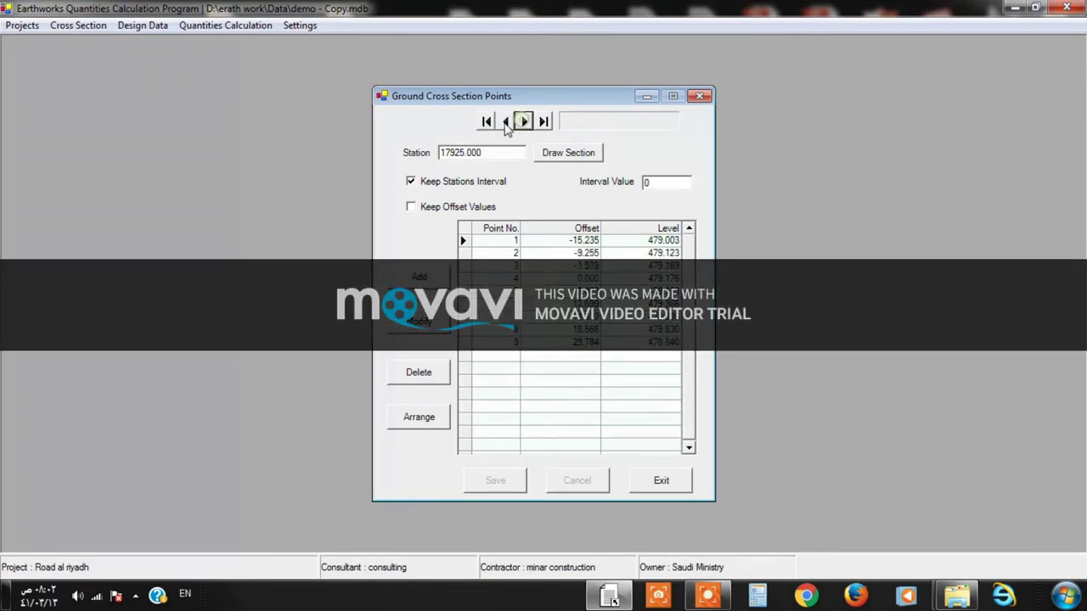
left_click(486, 122)
left_click(505, 122)
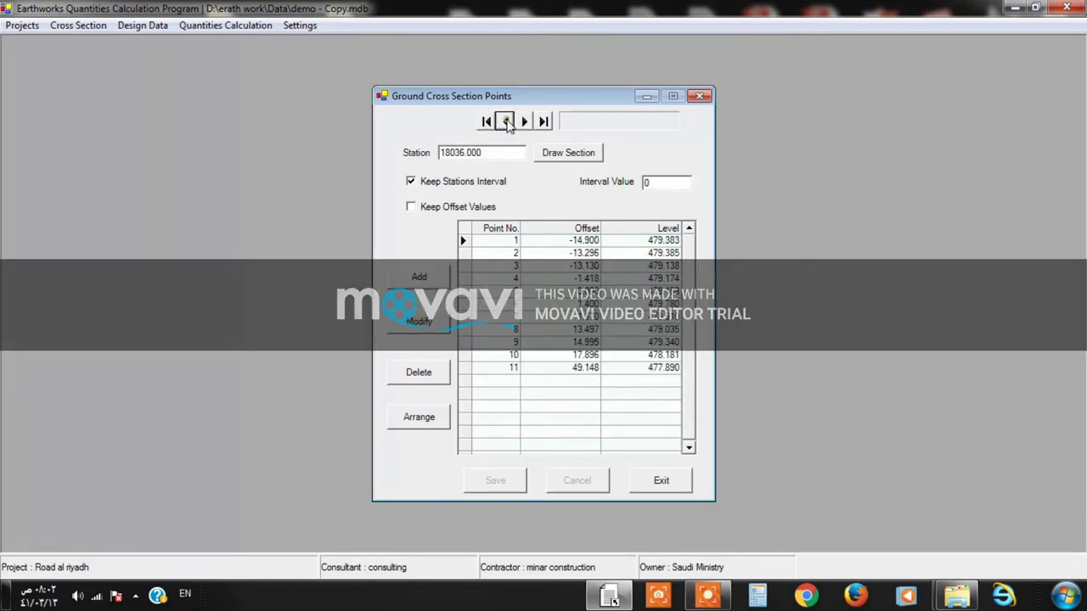
Look up the ground cross-section points at station 0 and close the form
double_click(501, 151)
type("0")
key("Return")
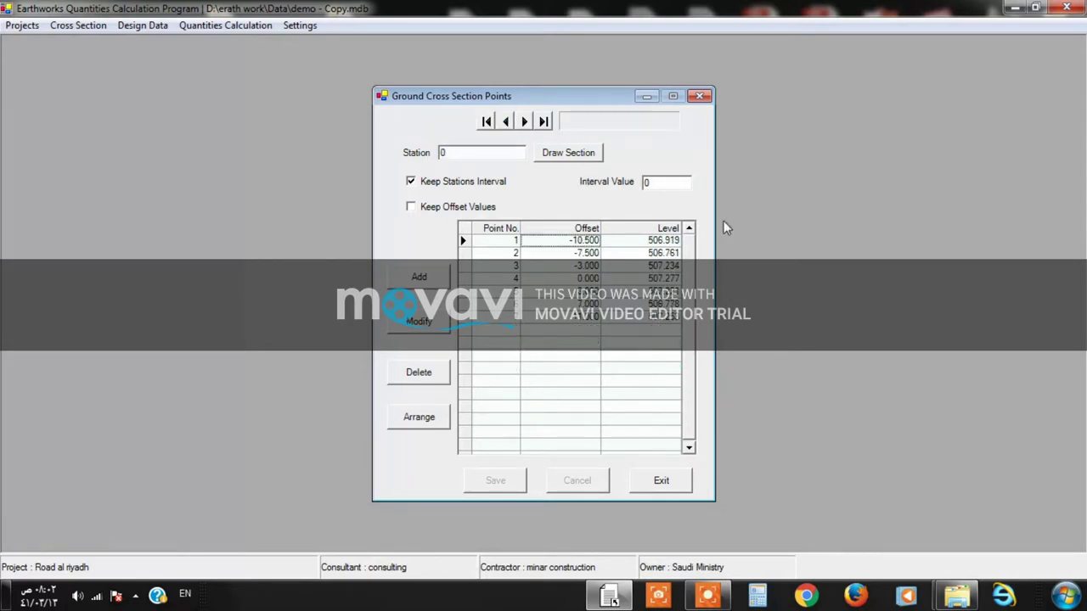
left_click(699, 95)
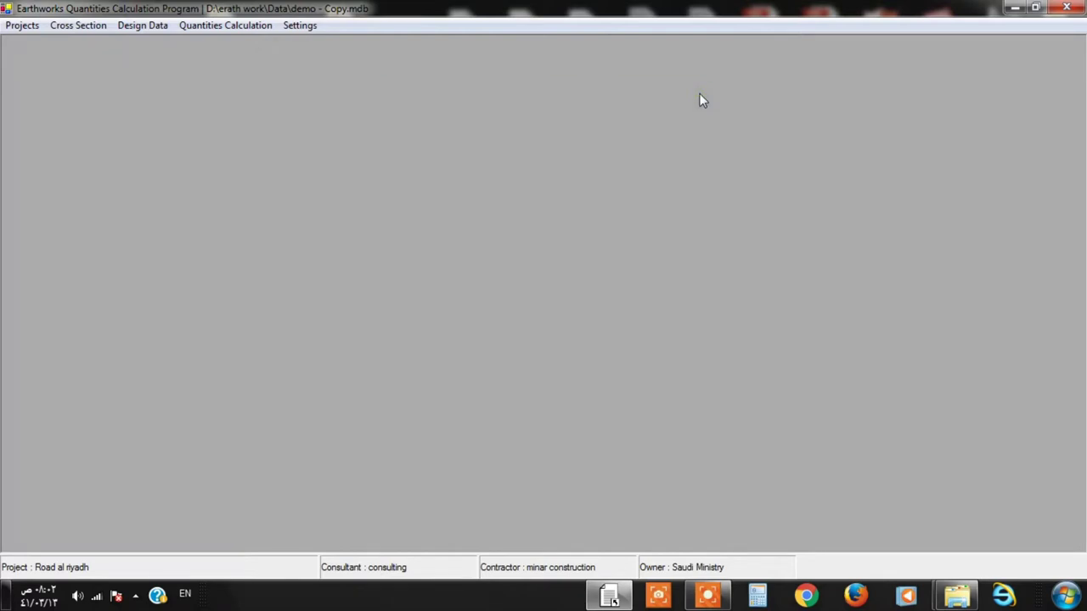
left_click(74, 26)
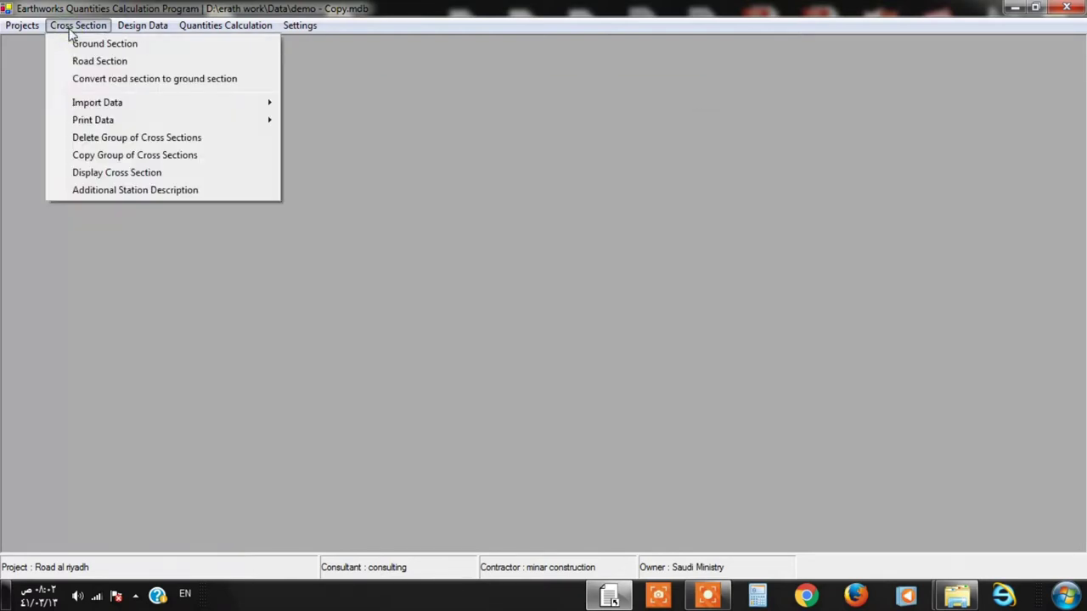
mouse_move(100, 105)
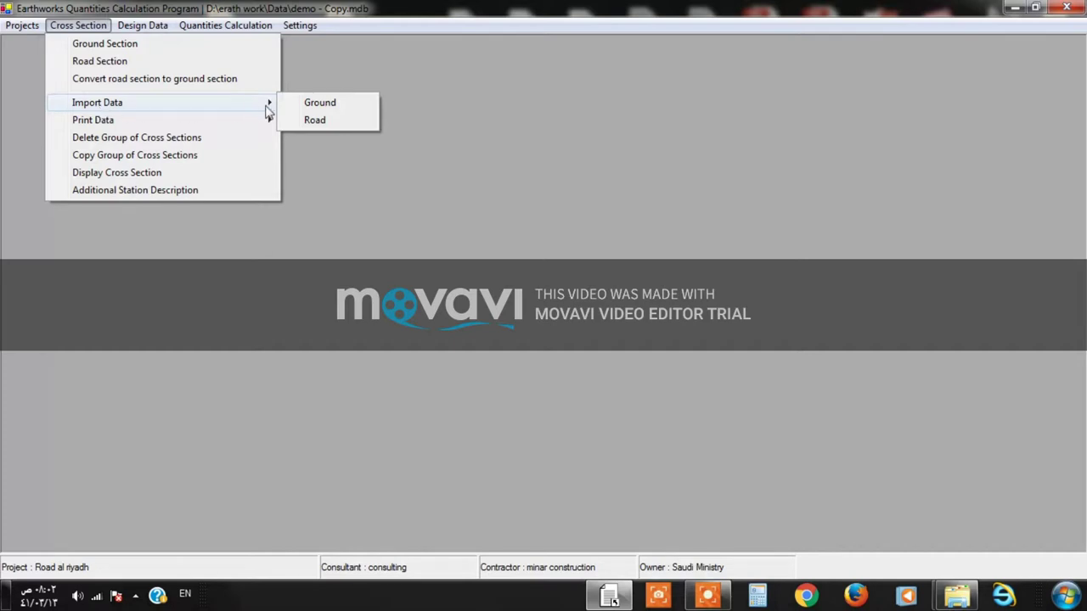
left_click(316, 119)
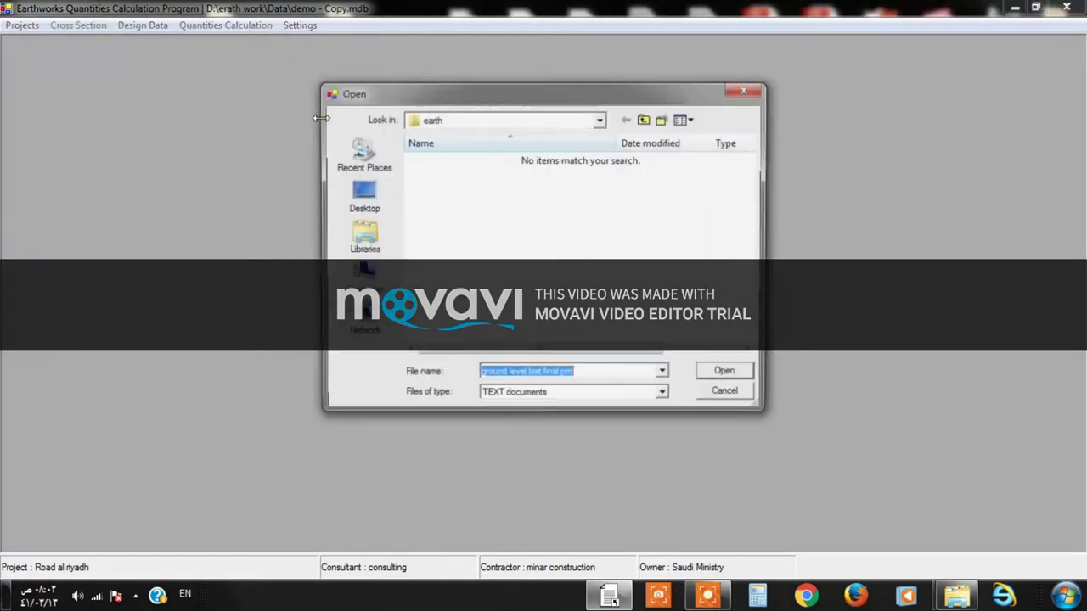
left_click(662, 396)
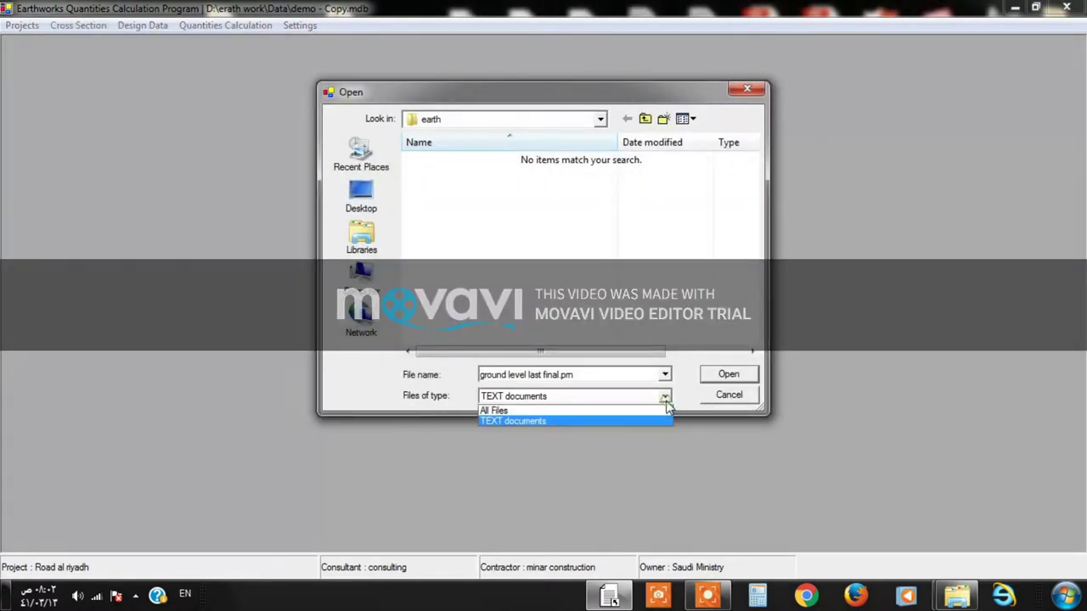
left_click(747, 89)
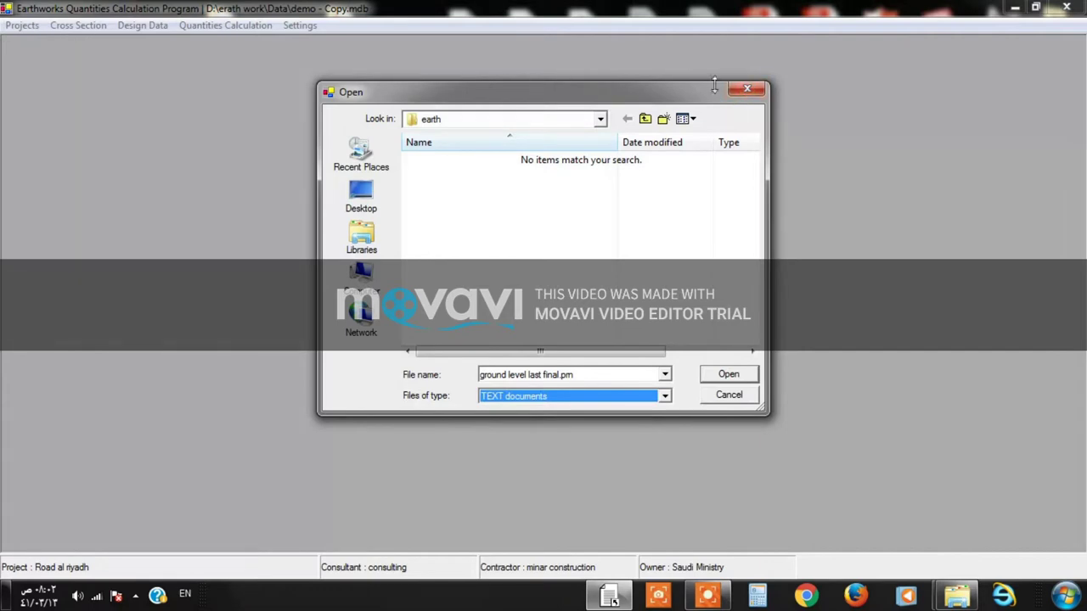
left_click(747, 88)
Try to import road level.prn from the earth folder as the road cross-section data, showing all file types
left_click(75, 25)
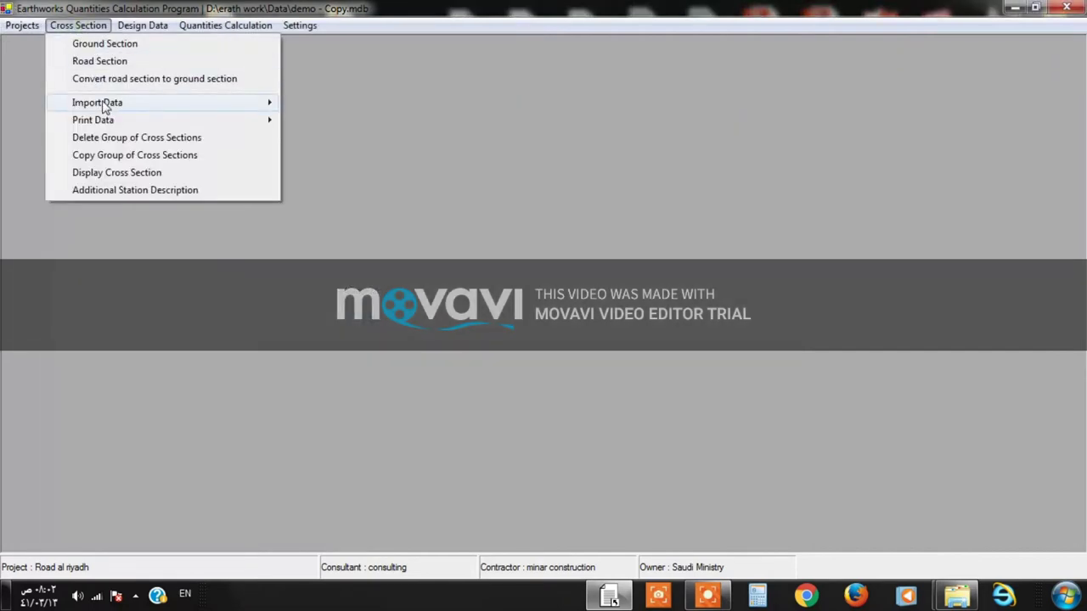
mouse_move(172, 103)
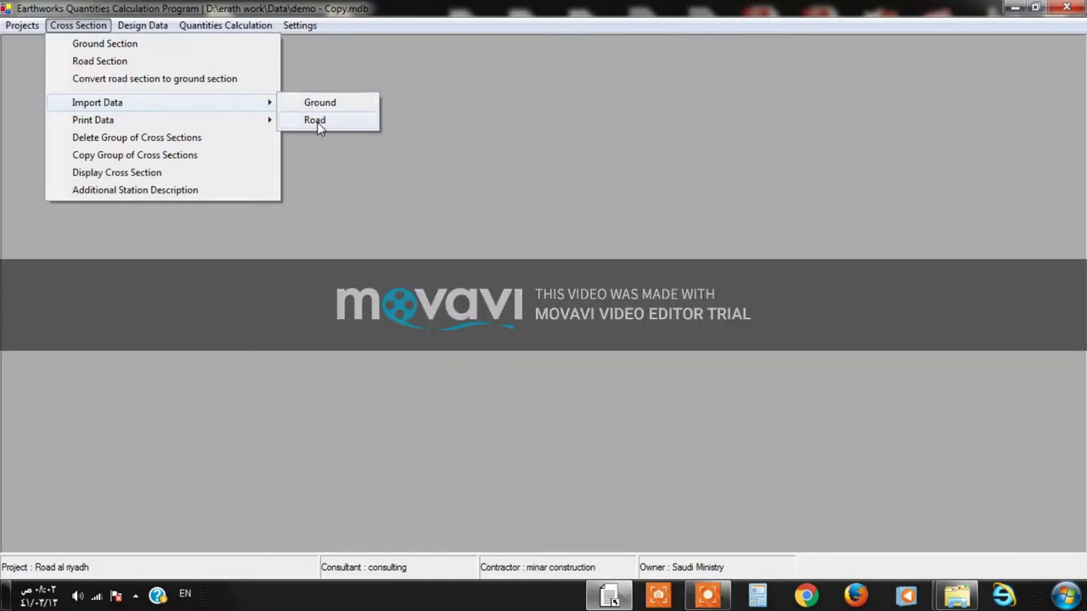
left_click(316, 122)
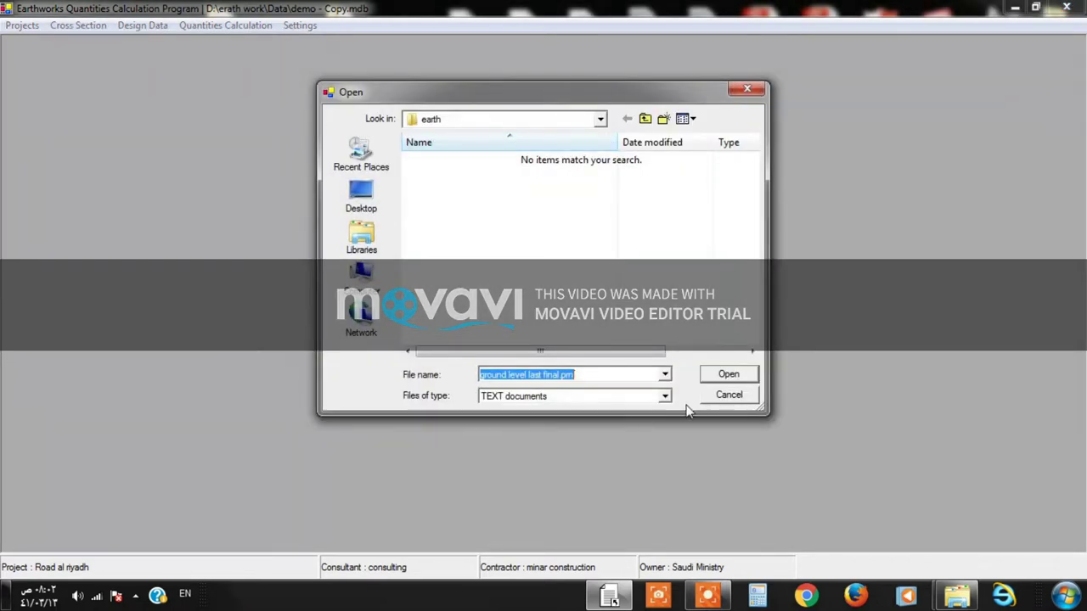
left_click(665, 396)
left_click(574, 409)
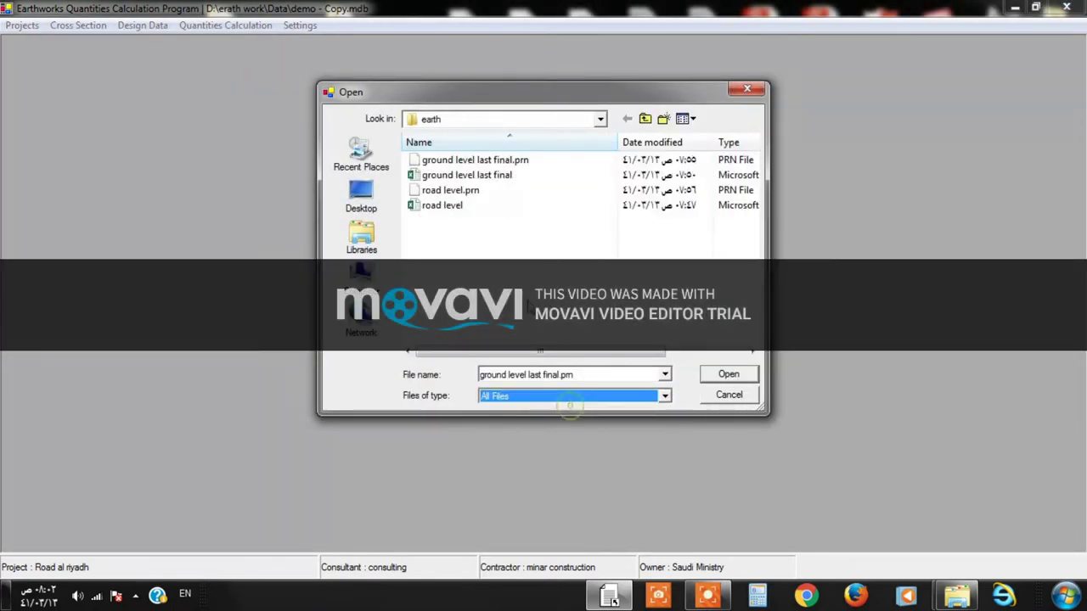
left_click(459, 190)
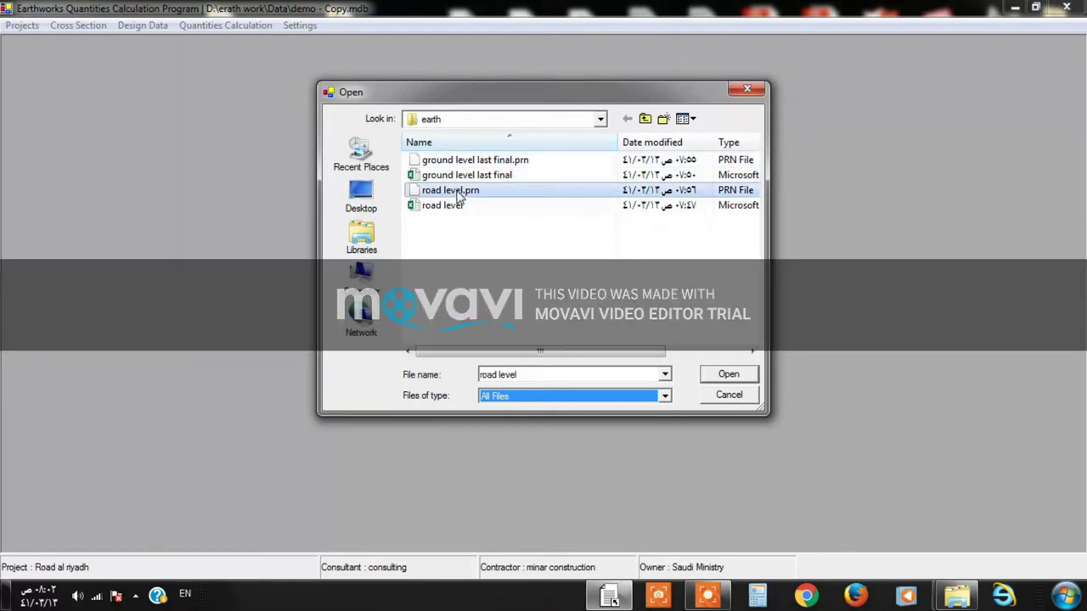
left_click(710, 375)
left_click(654, 277)
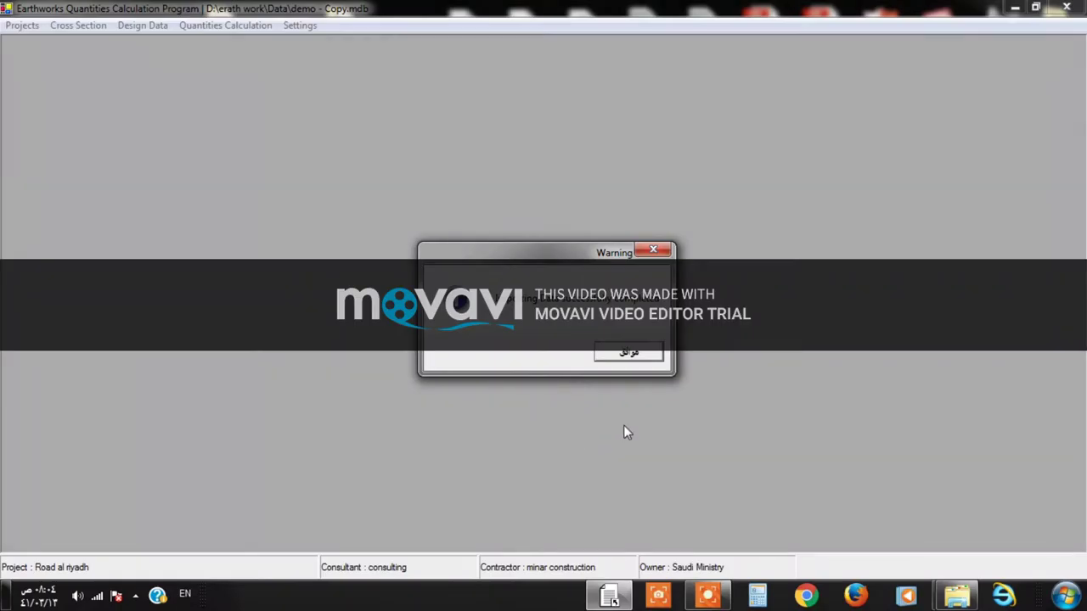
left_click(653, 250)
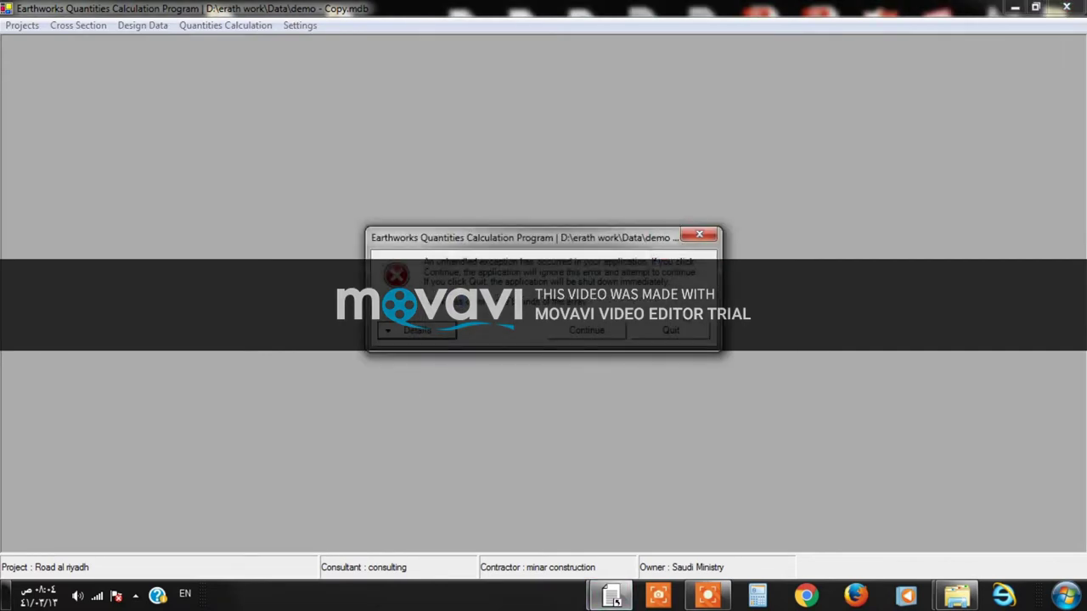
Quit the earthworks program, restart EW-XP PROGRAM from the desktop and log in to the Road al riyadh project
left_click(679, 332)
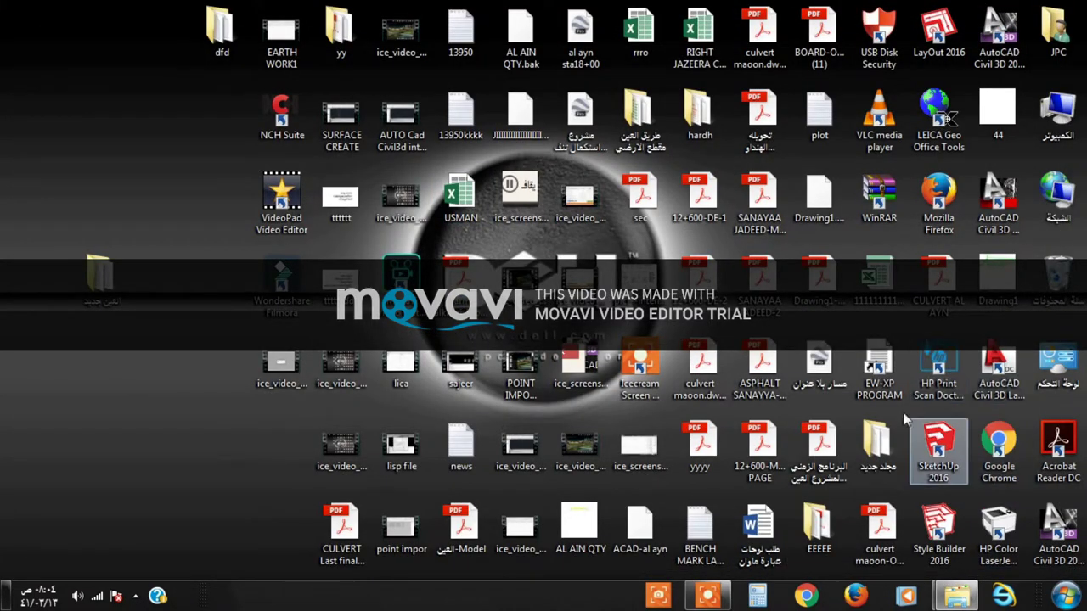
double_click(887, 359)
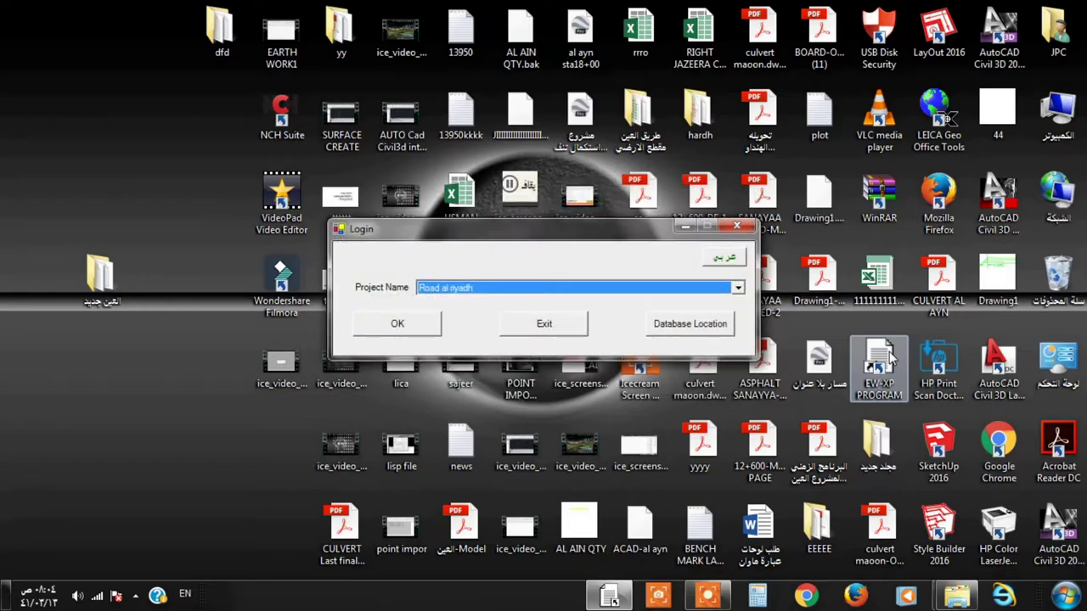
left_click(371, 323)
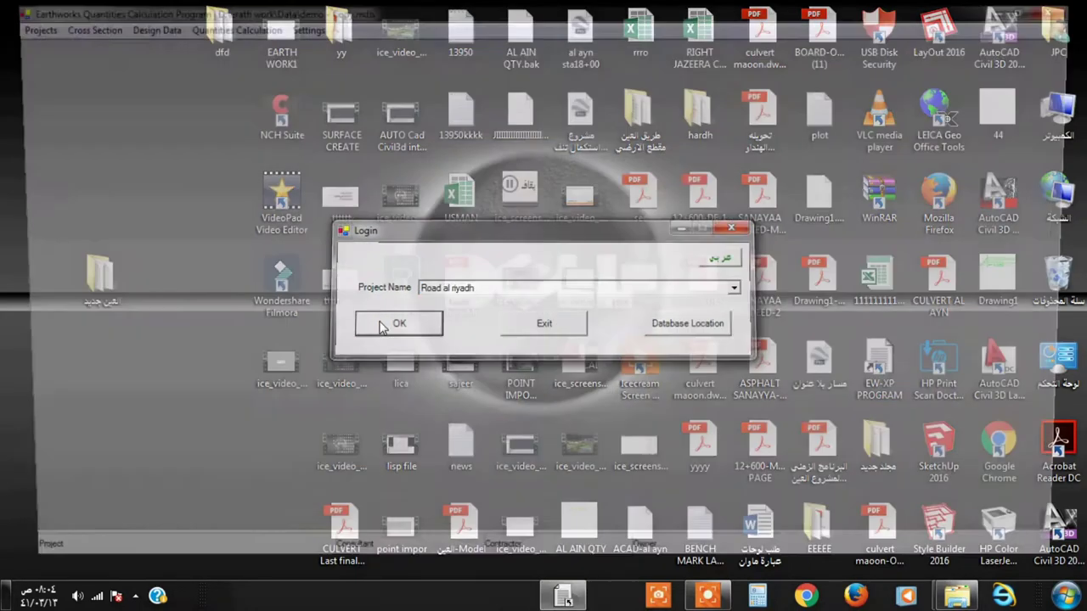
Import road level.prn from the earth folder as the road cross-section data, with all file types shown
left_click(67, 26)
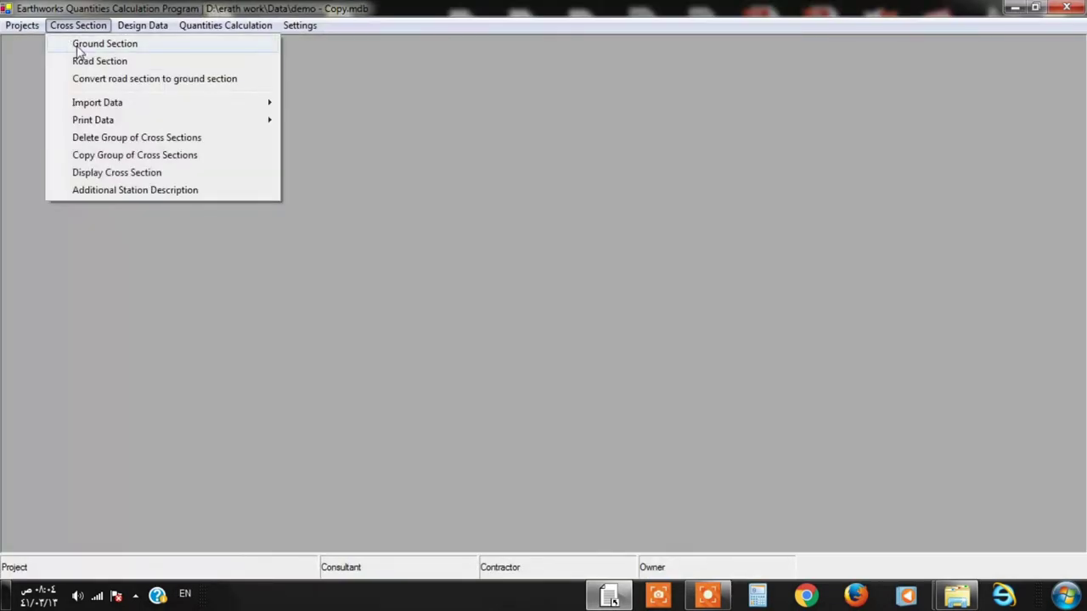
mouse_move(235, 102)
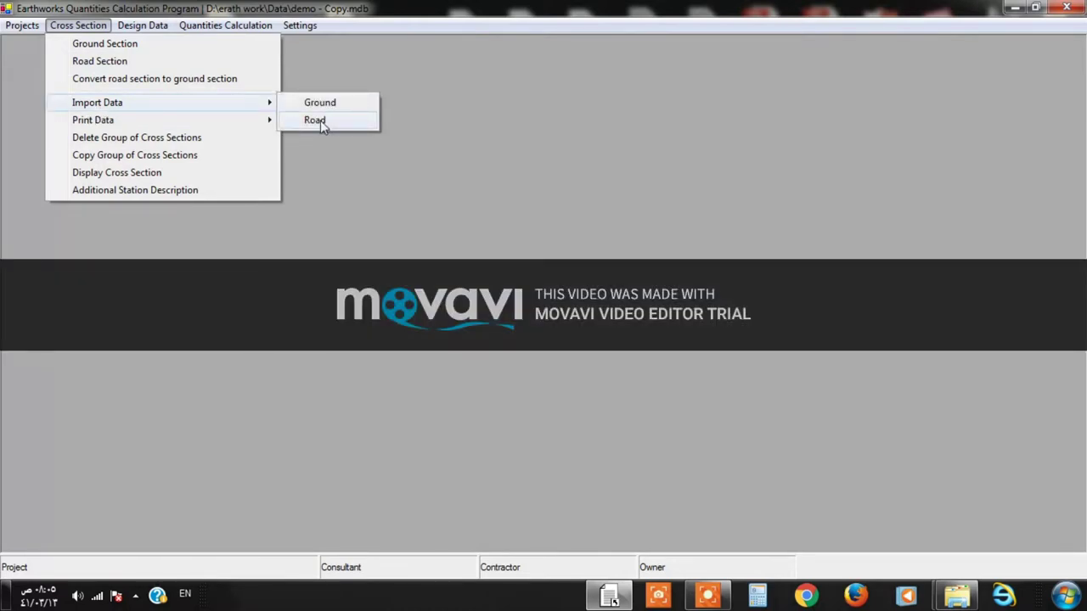
left_click(321, 121)
left_click(541, 394)
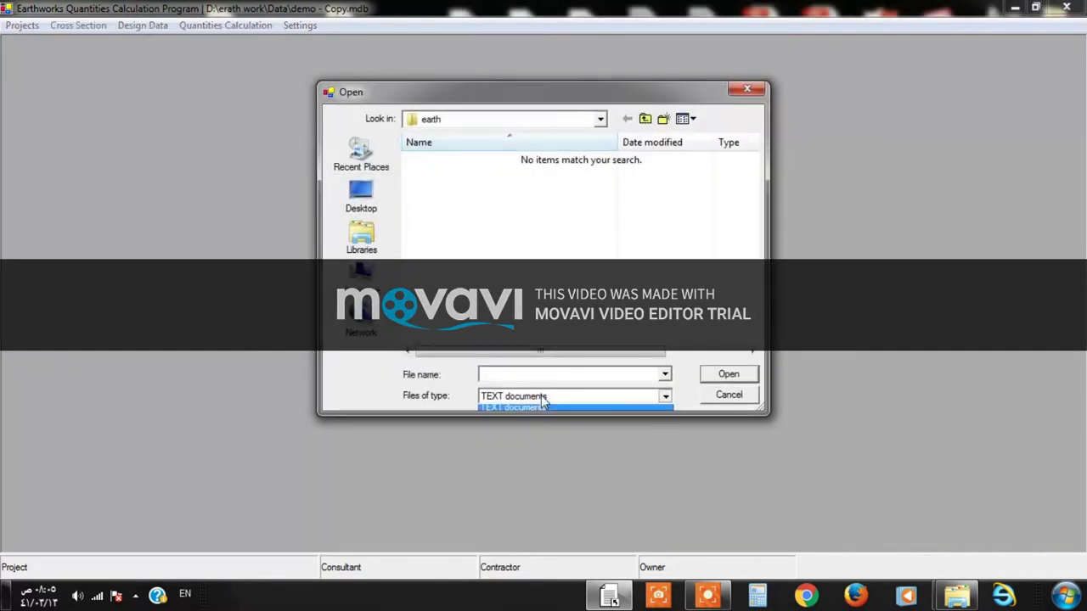
left_click(515, 408)
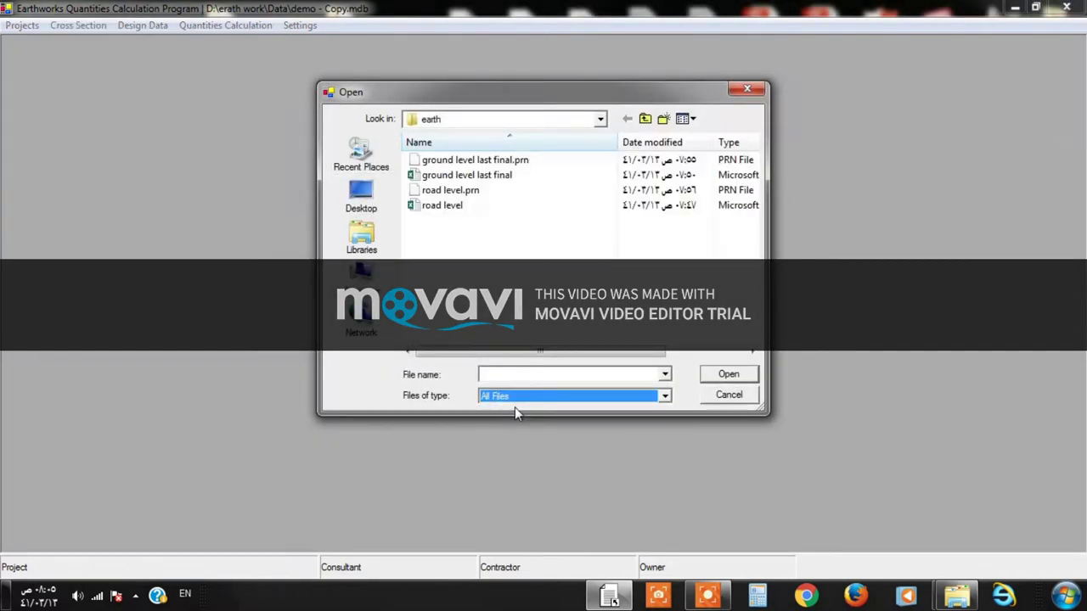
left_click(471, 190)
left_click(727, 376)
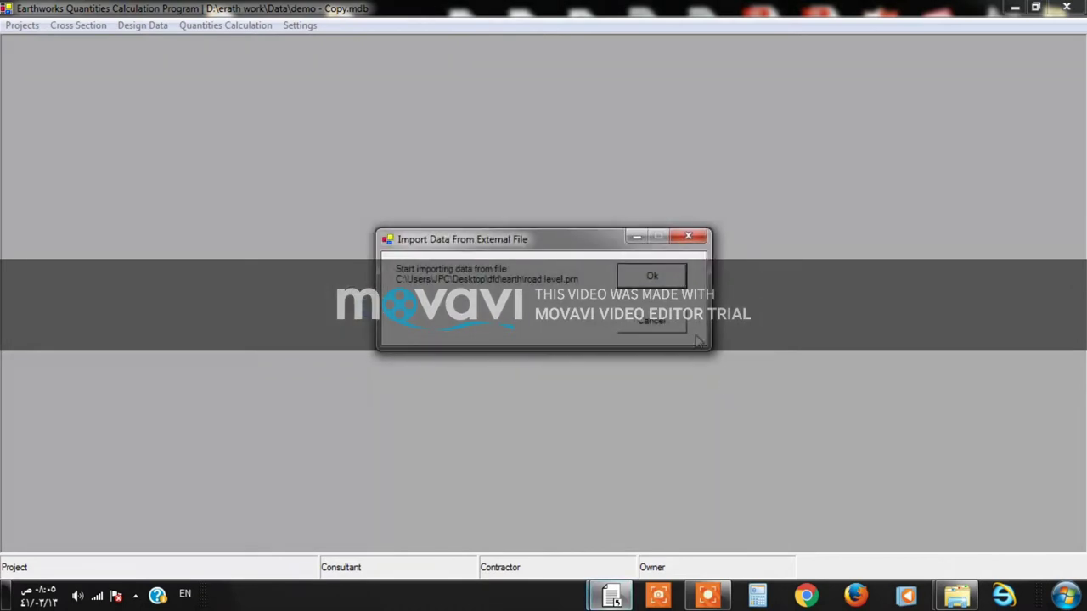
left_click(647, 278)
left_click(392, 322)
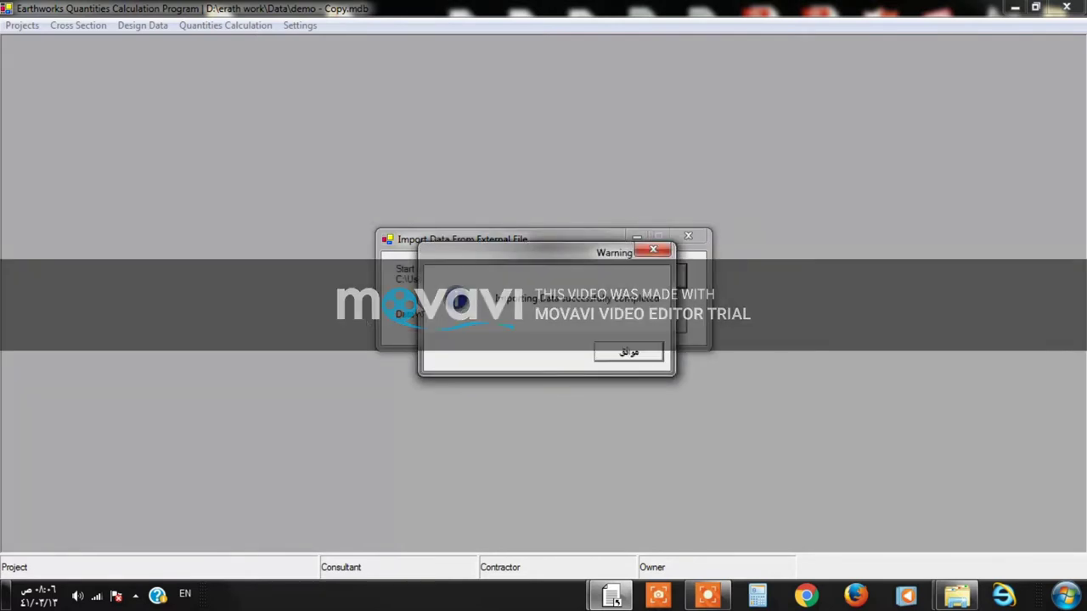
left_click(629, 353)
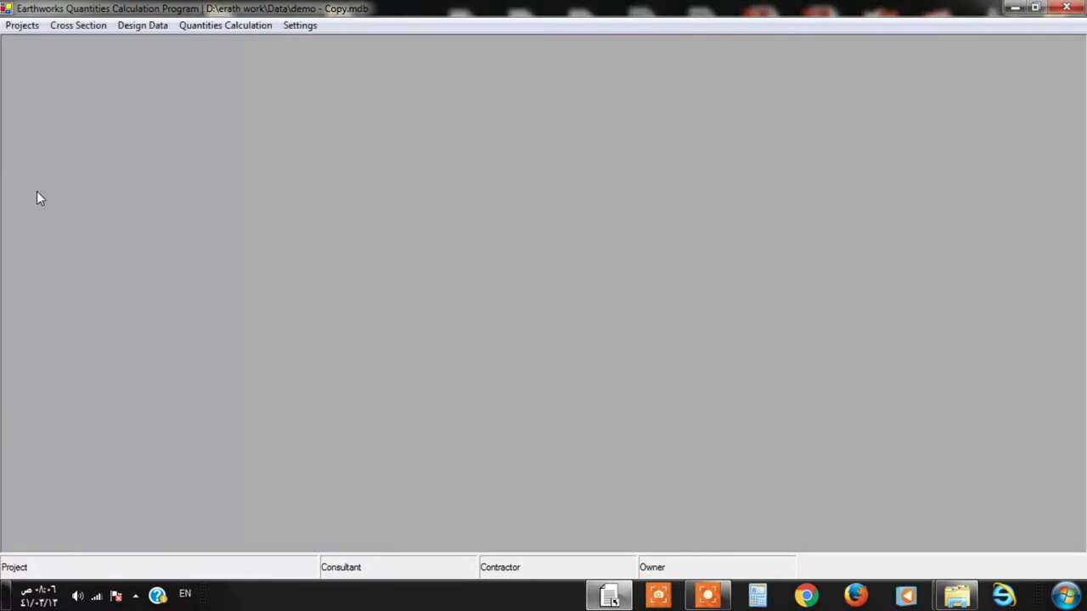
Open the cross-section display and view the ground and road sections at stations 25 and 0
left_click(95, 25)
left_click(131, 173)
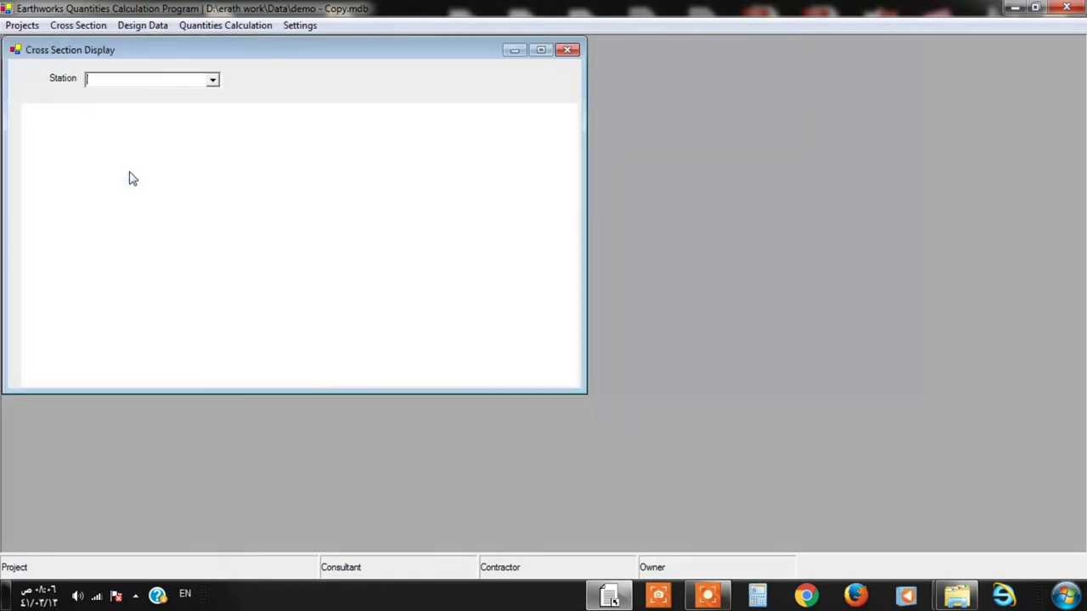
left_click(564, 49)
left_click(78, 25)
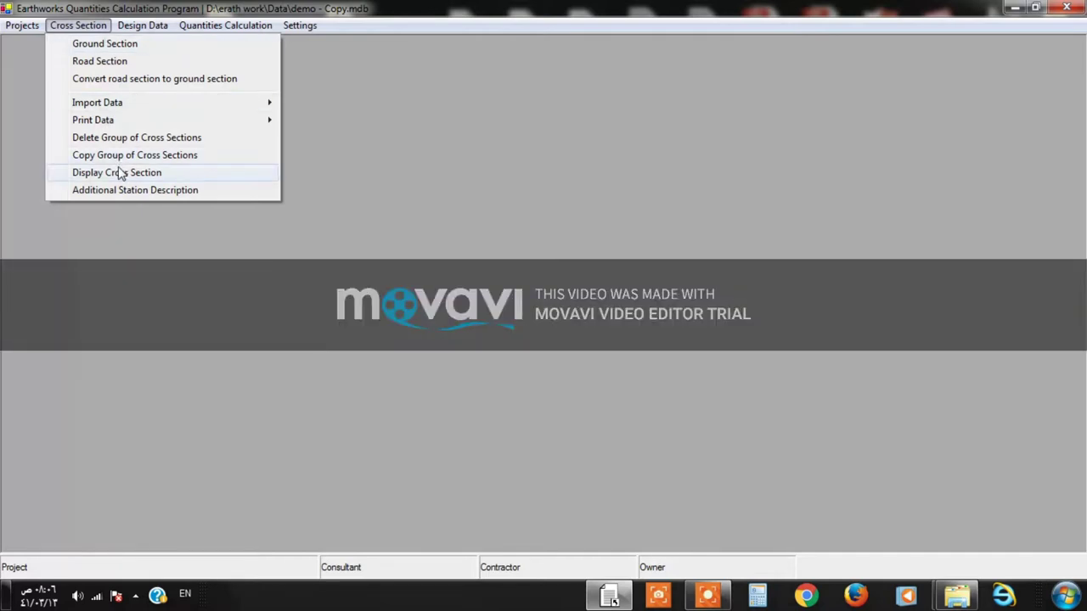
left_click(145, 172)
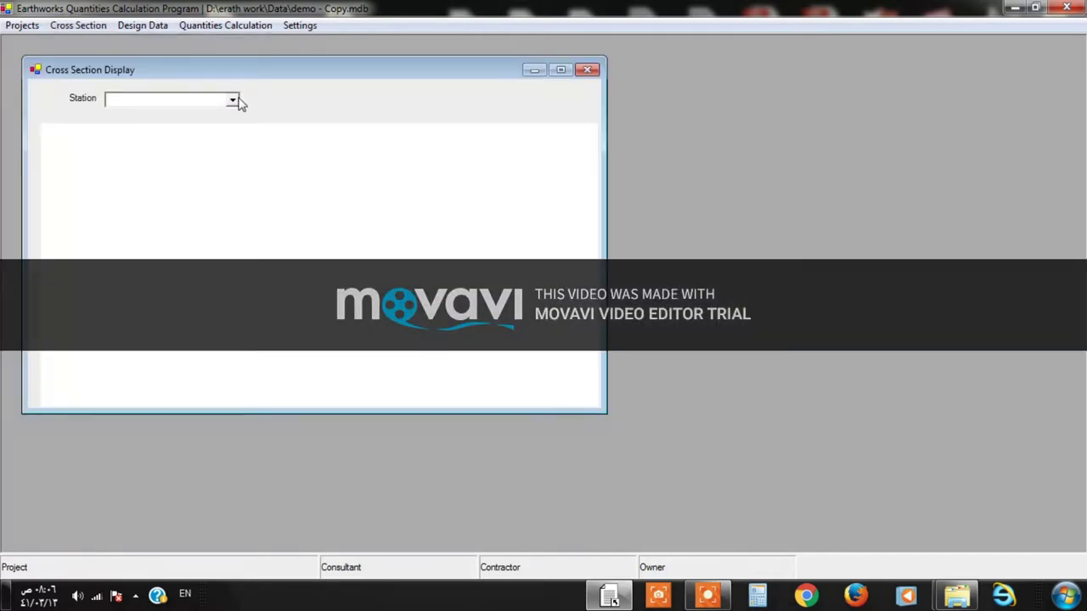
left_click(232, 99)
left_click(155, 129)
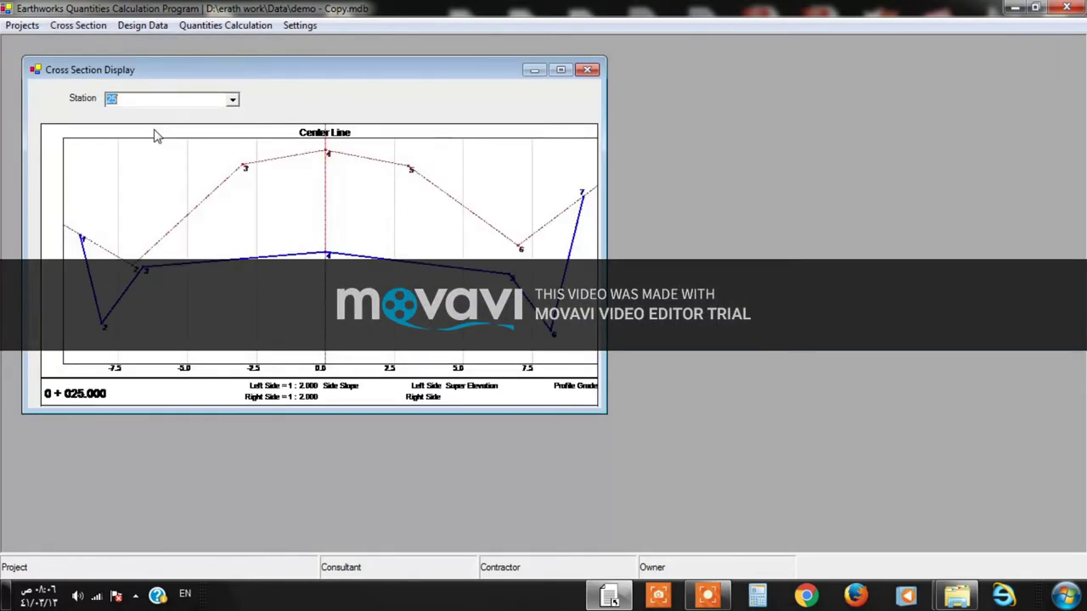
left_click(233, 99)
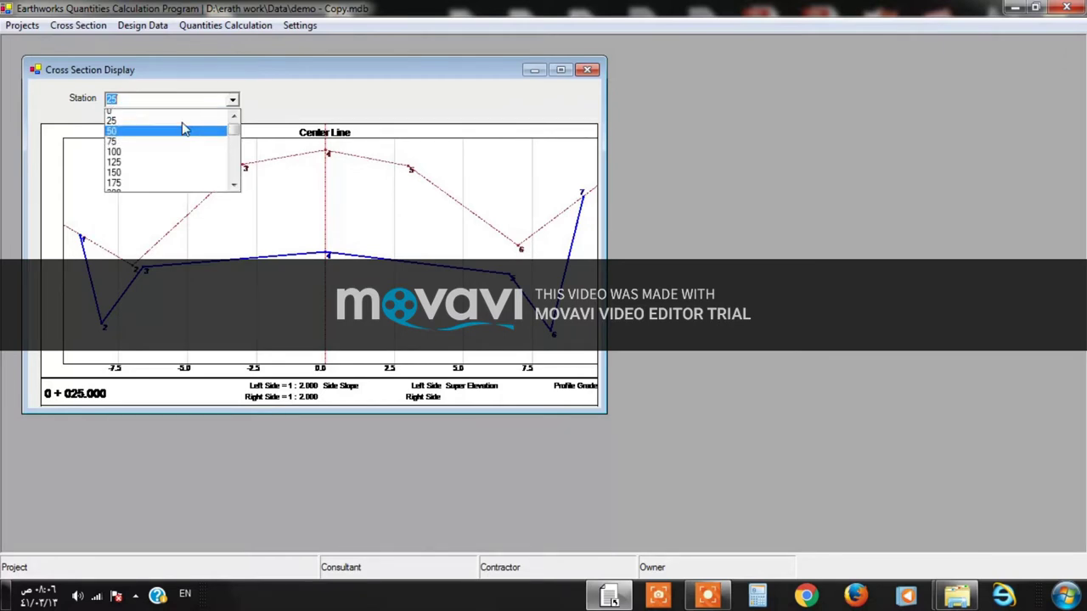
left_click(157, 112)
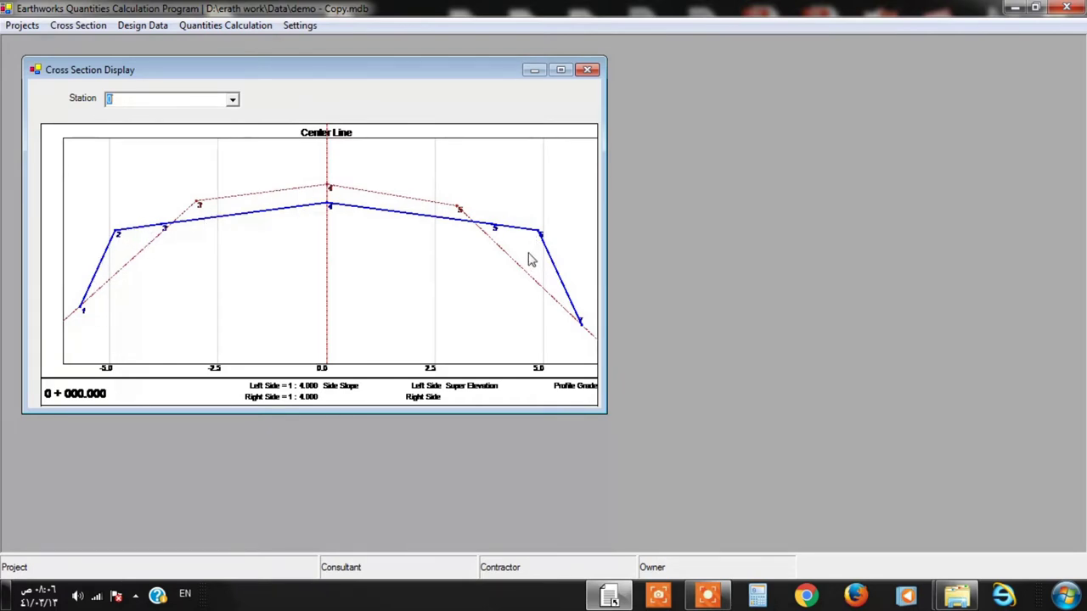
View the ground and road cross-sections at station 75 and at station 18000
left_click(232, 102)
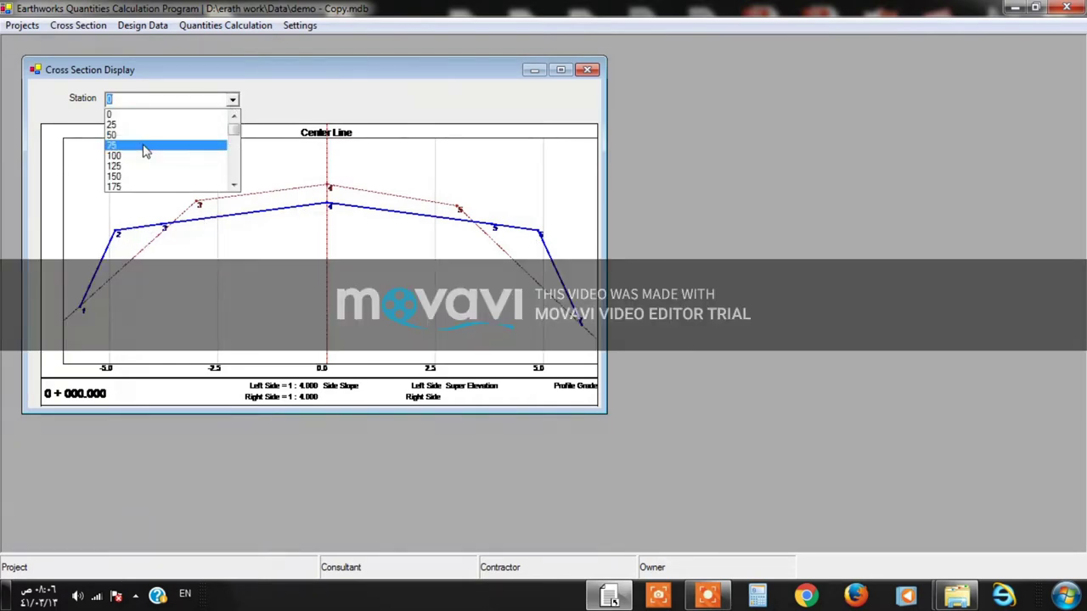
left_click(144, 149)
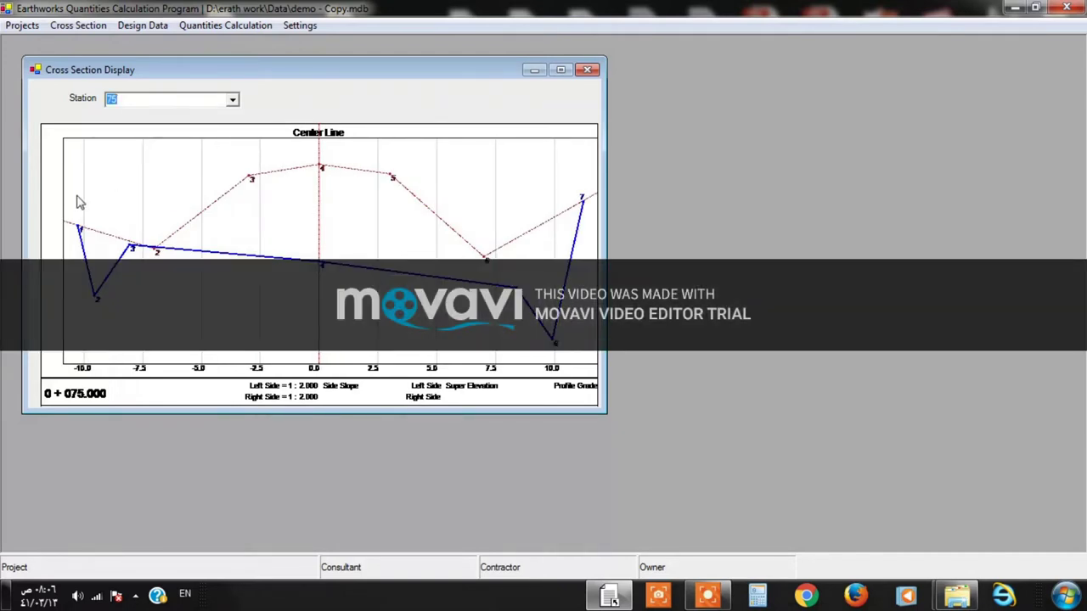
left_click(232, 100)
left_click_drag(238, 144, 235, 175)
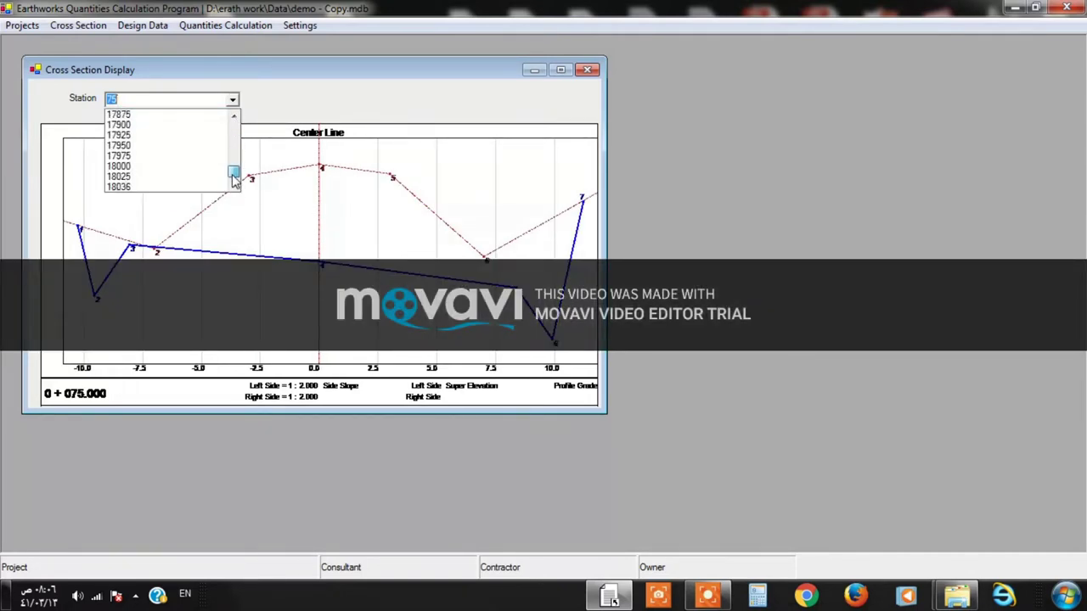
left_click(150, 169)
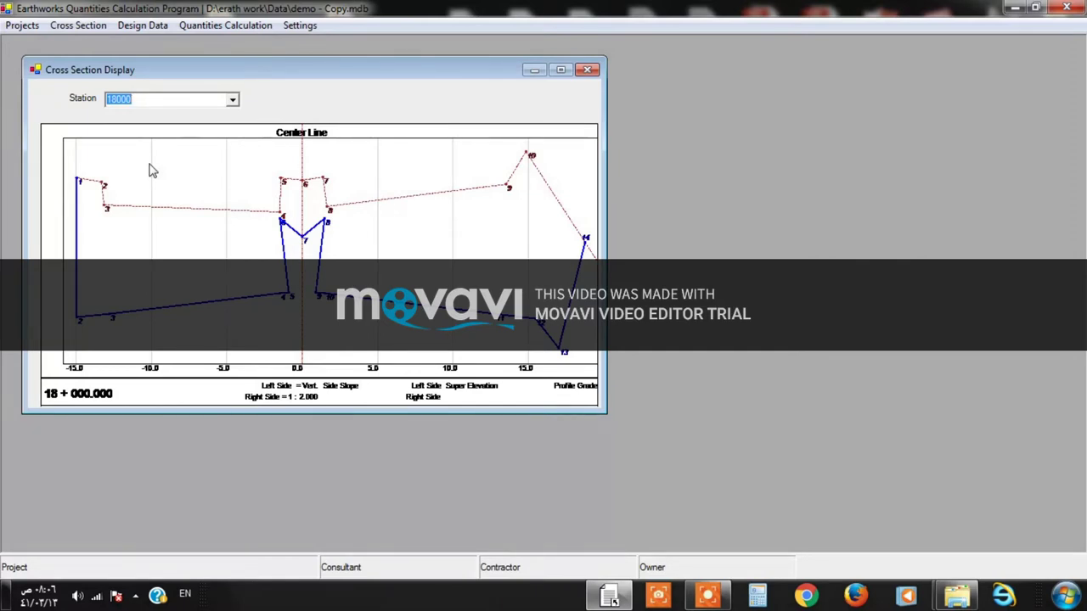
View the cross-sections at stations 17600, 17225 and 17025
left_click(233, 101)
scroll(195, 136, "up", 4)
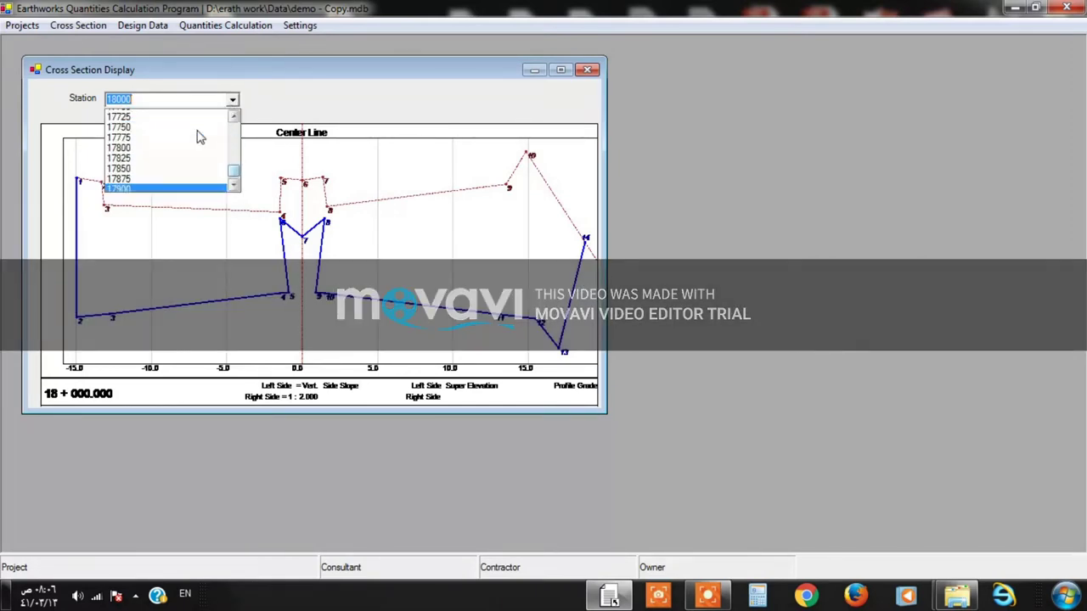
left_click(148, 129)
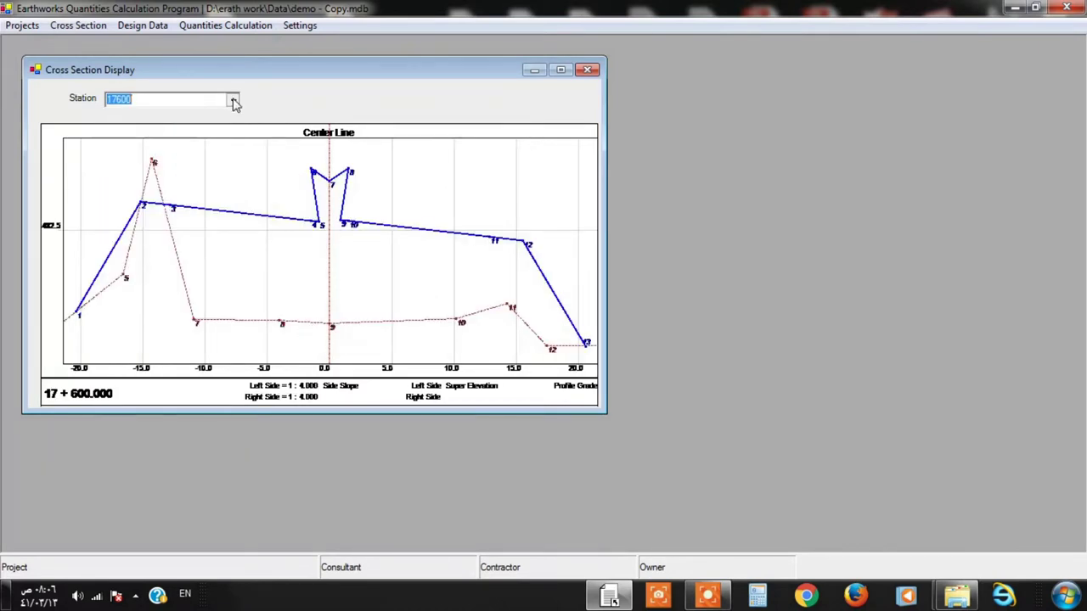
left_click(233, 100)
left_click(151, 147)
scroll(150, 147, "up", 5)
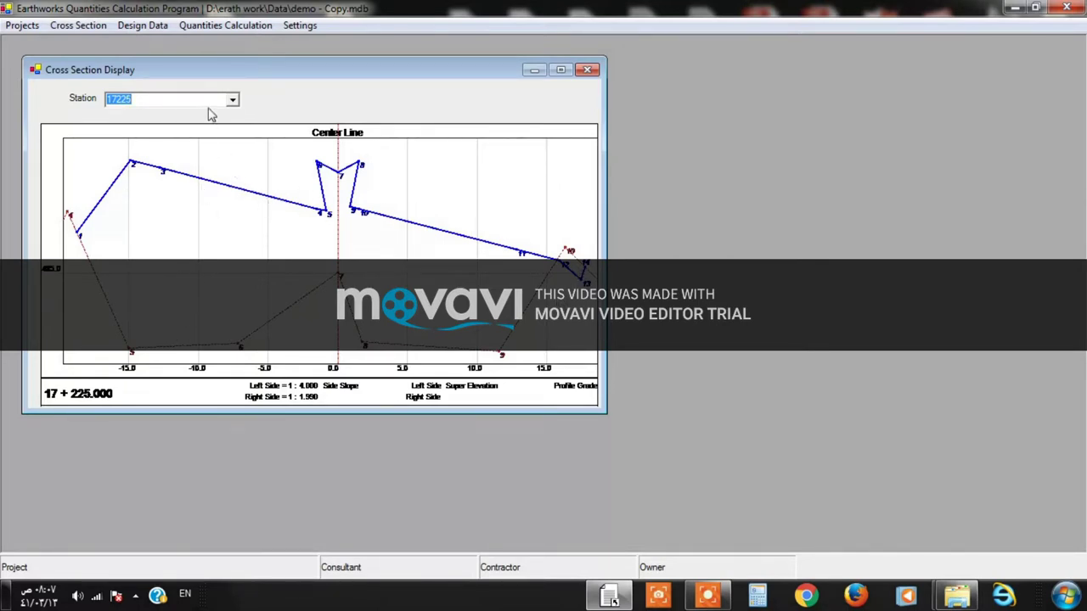
left_click(232, 99)
scroll(212, 120, "up", 1)
left_click(185, 124)
Go back to the start of the station list, review the cross-sections one by one up to station 450, and close the display
left_click(233, 101)
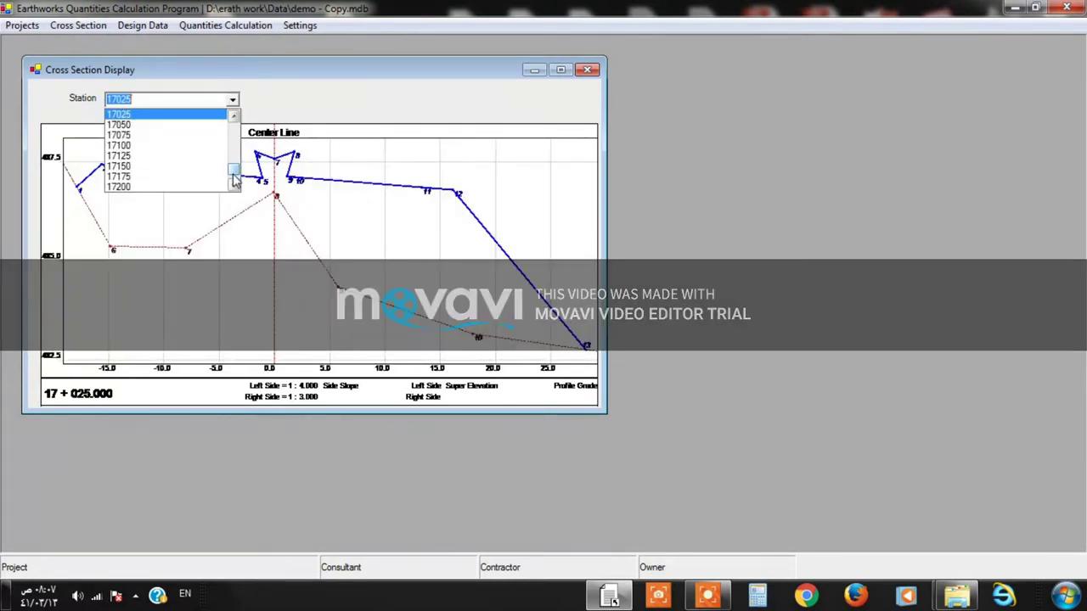
left_click_drag(235, 177, 235, 114)
left_click(148, 115)
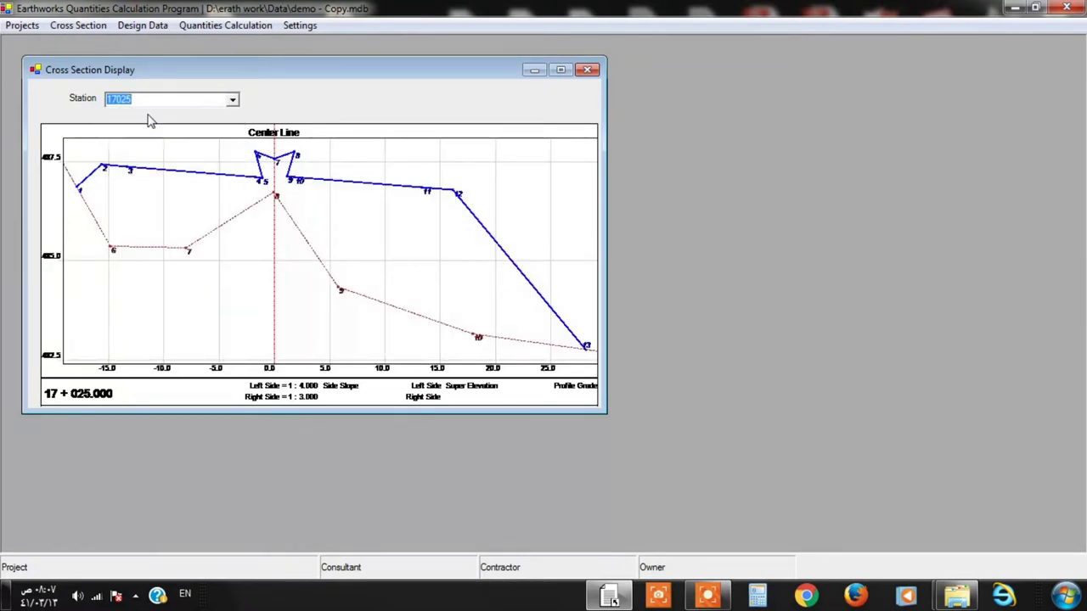
key("Down")
key("Down")
key("Down")
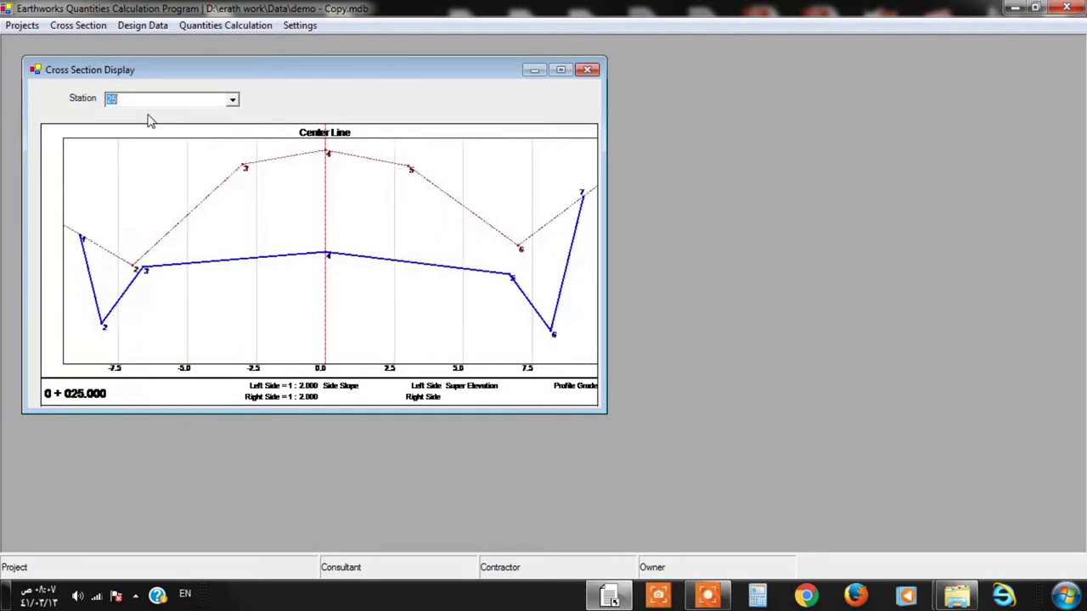
key("Down")
key("Down")
key("Down")
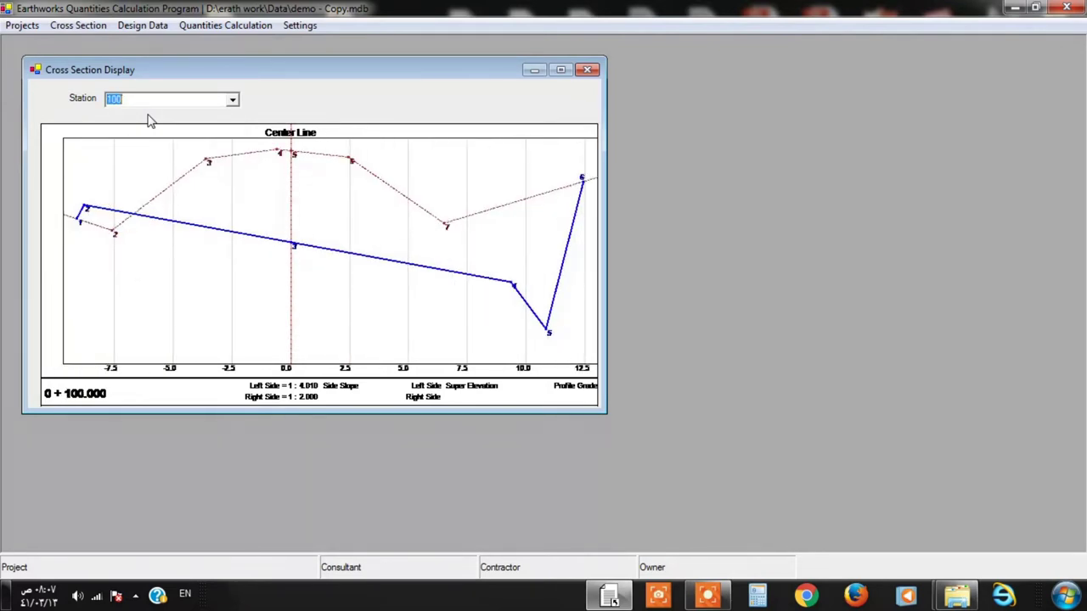
key("Down")
key("Down")
key("Down")
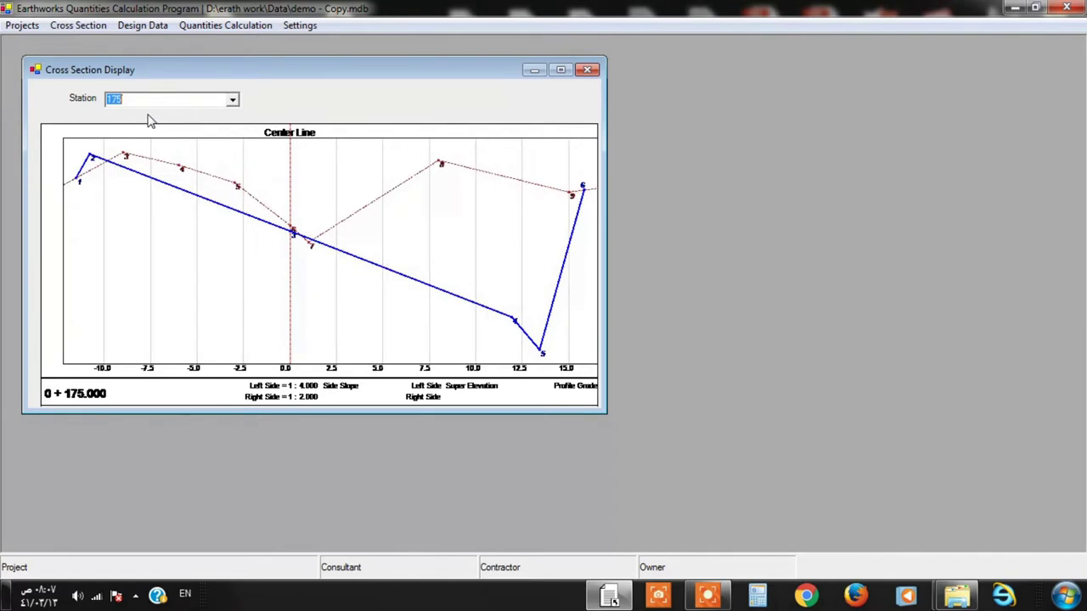
key("Down")
key("Down")
key("Down")
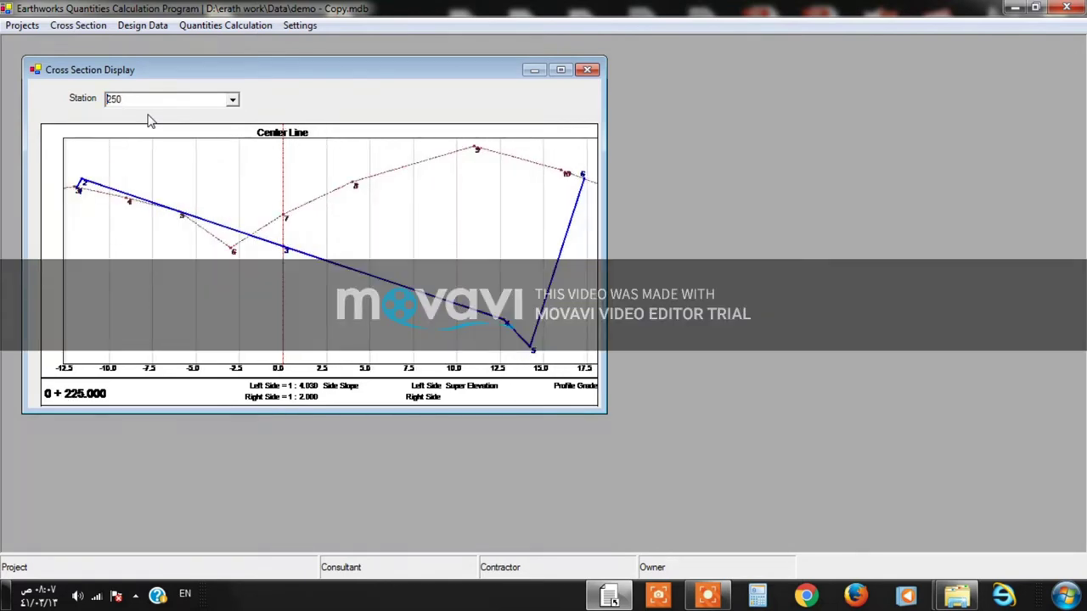
key("Down")
key("Down")
key("Down")
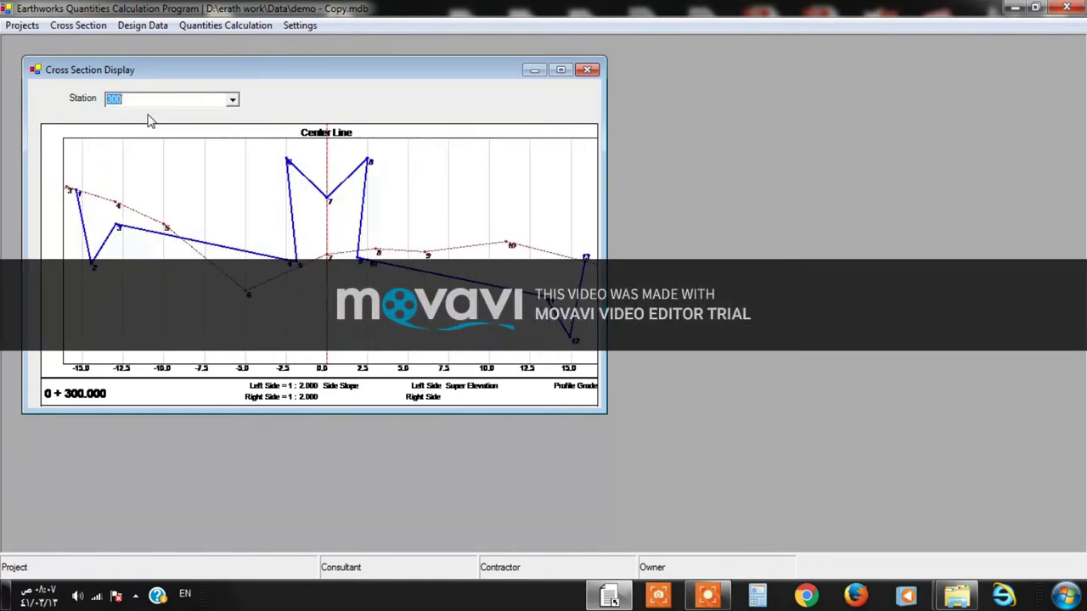
key("Down")
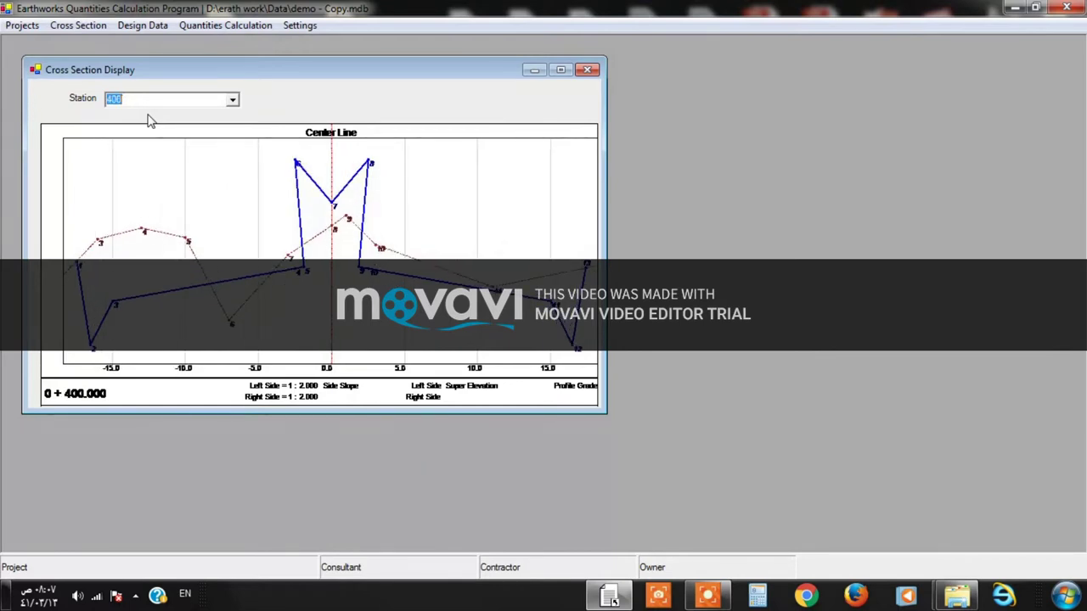
key("Down")
key("Down")
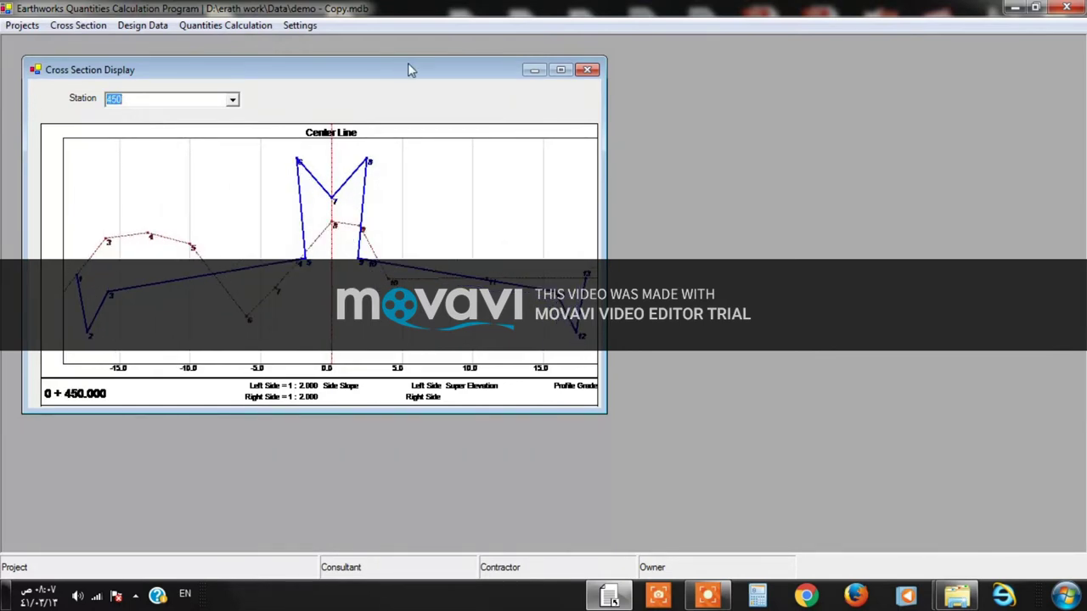
left_click(587, 70)
Reopen the cross-section display, review the sections from station 25 to station 125, and close it again
left_click(77, 25)
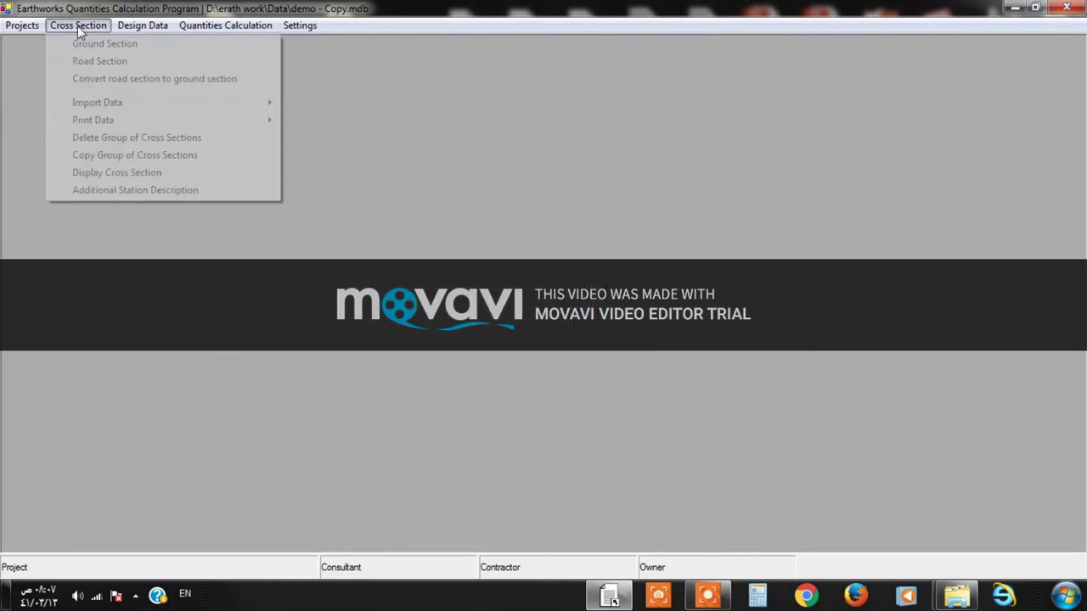
left_click(119, 173)
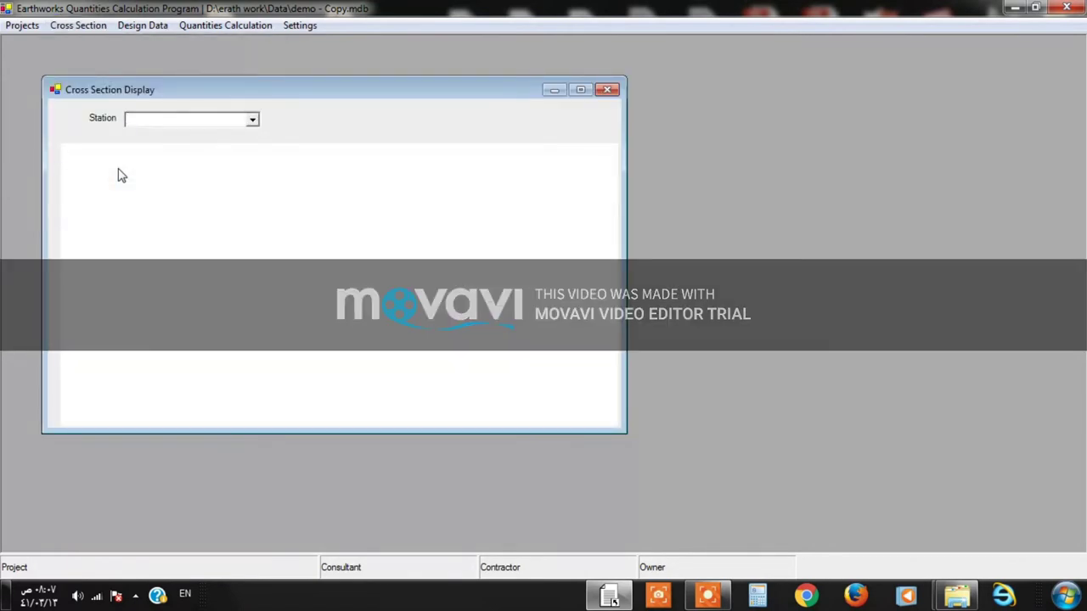
left_click(252, 120)
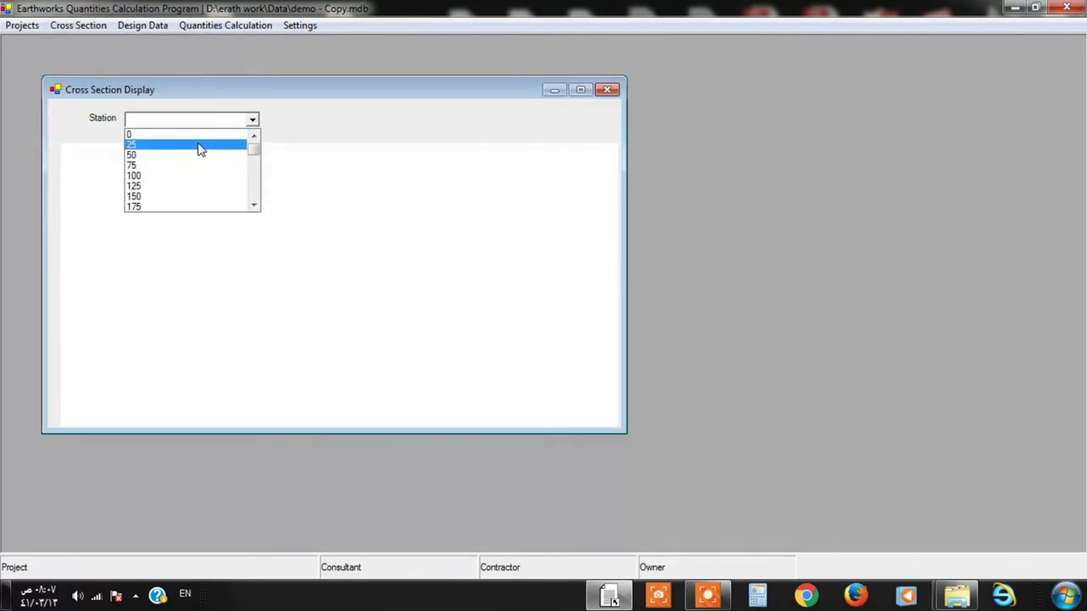
left_click(200, 150)
key("Down")
key("Down")
key("Down")
key("Down")
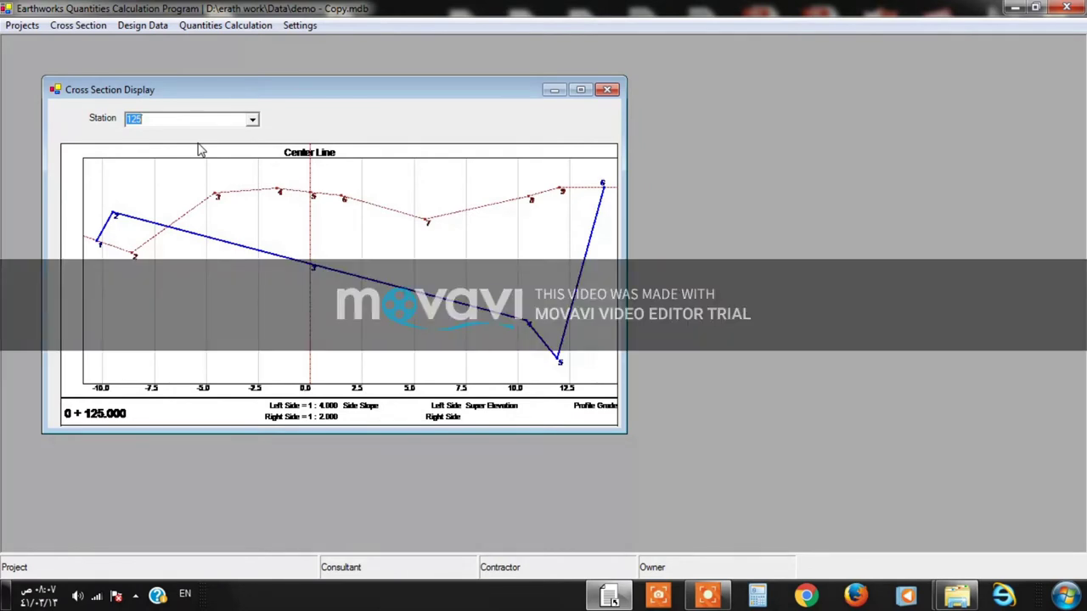
left_click(606, 89)
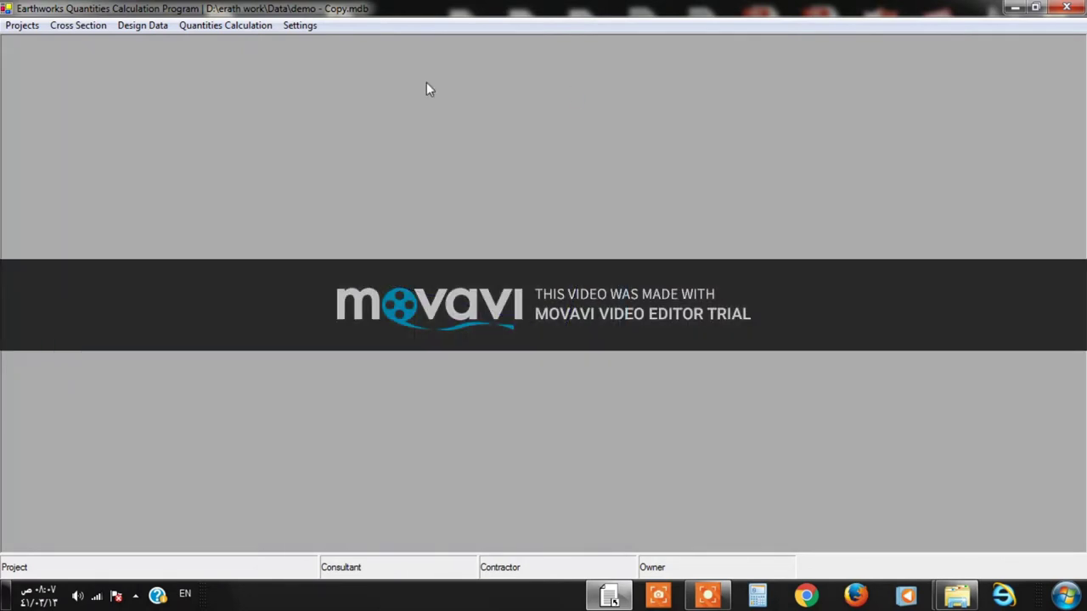
Calculate and display the areas and volumes as a Summary report with the Average Area method for stations 0 to 18036
left_click(227, 27)
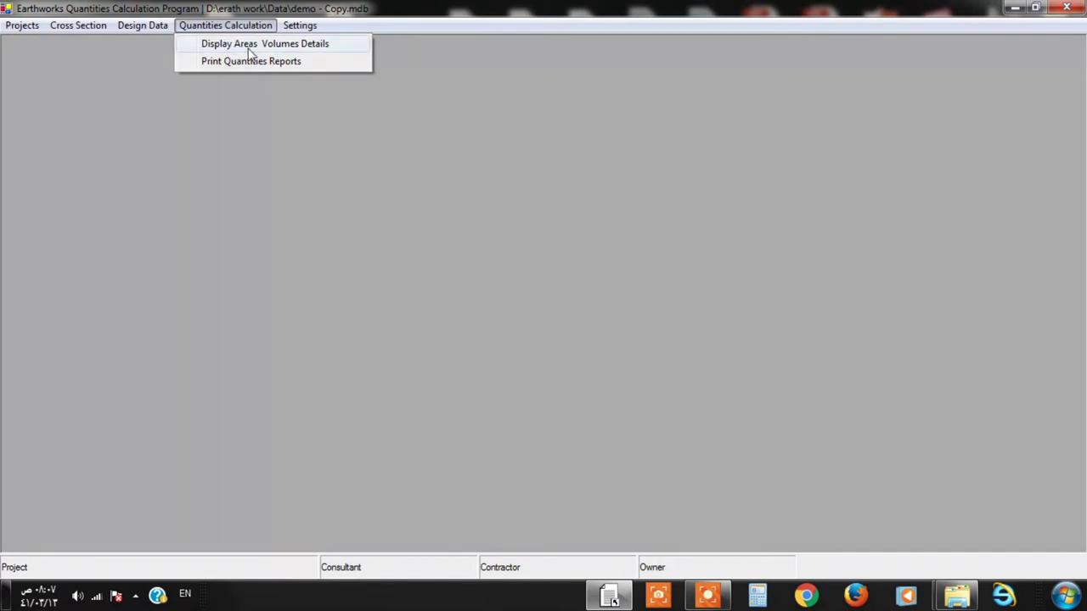
left_click(294, 47)
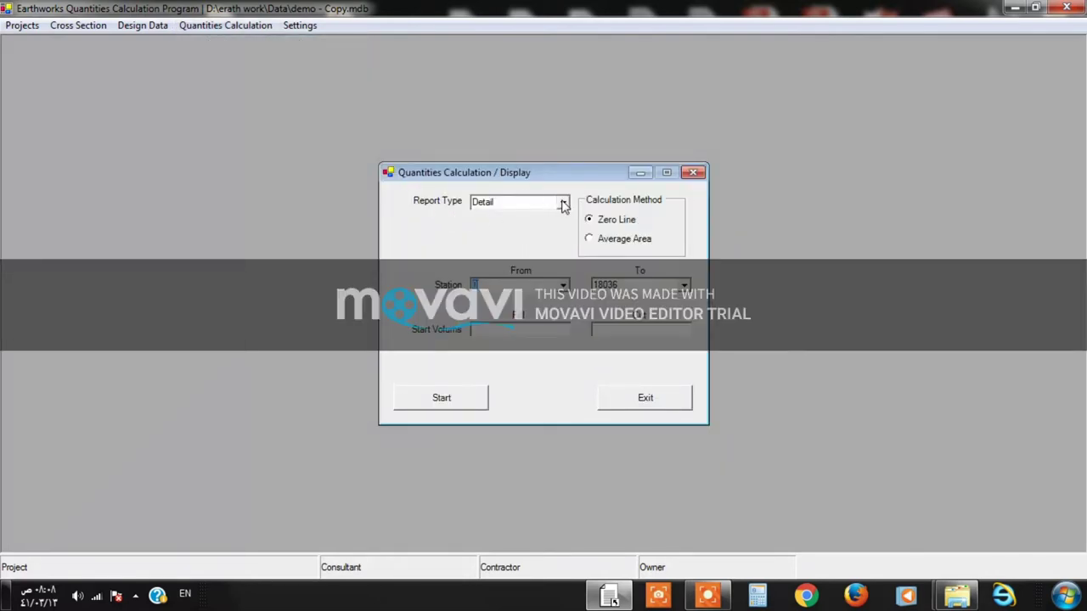
left_click(562, 204)
left_click(501, 227)
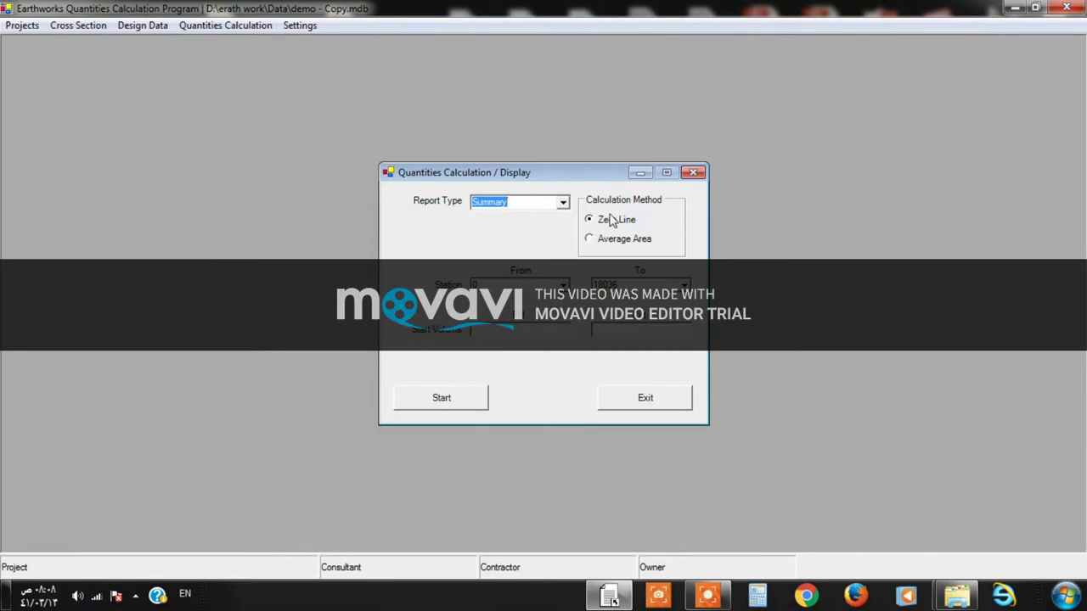
left_click(590, 240)
left_click(444, 399)
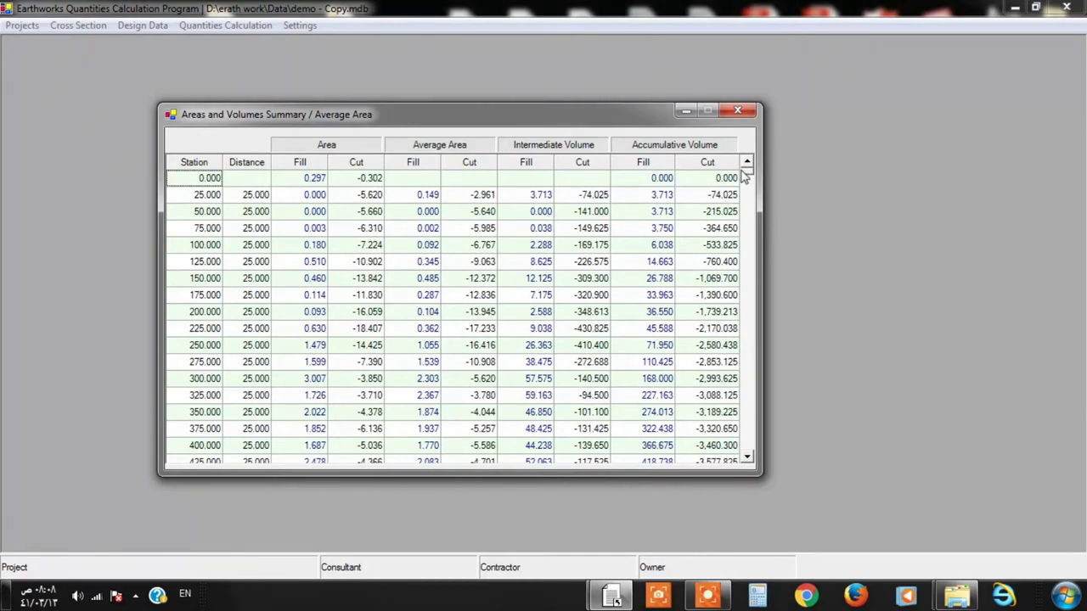
Examine the fill and cut volumes down to the last station in the summary table, and close the table and the calculation dialog
left_click_drag(751, 176, 751, 476)
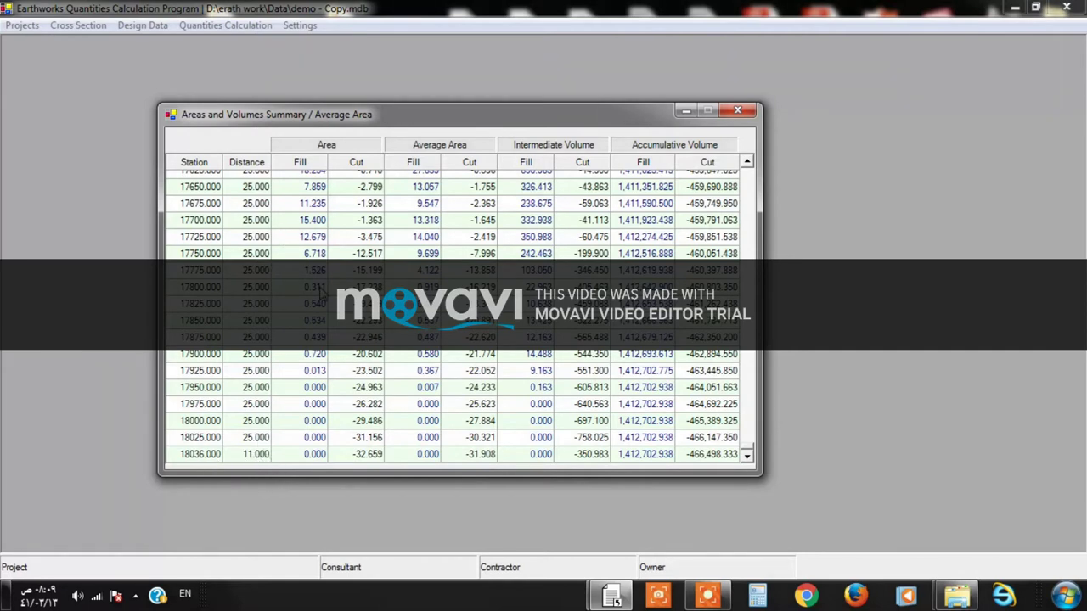
scroll(323, 294, "up", 4)
scroll(683, 216, "down", 4)
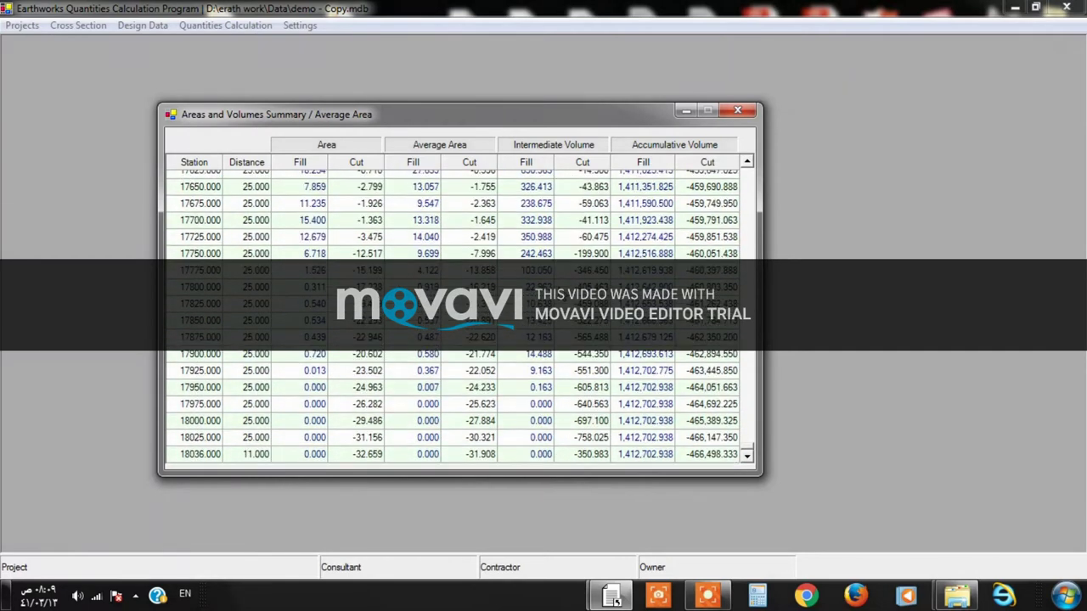
left_click(737, 111)
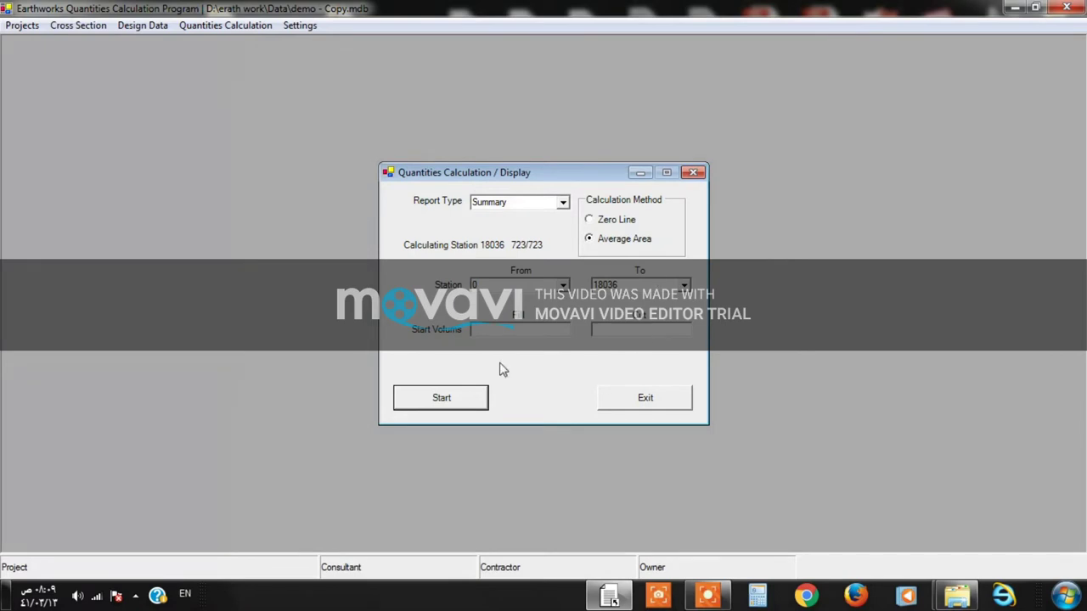
left_click(693, 172)
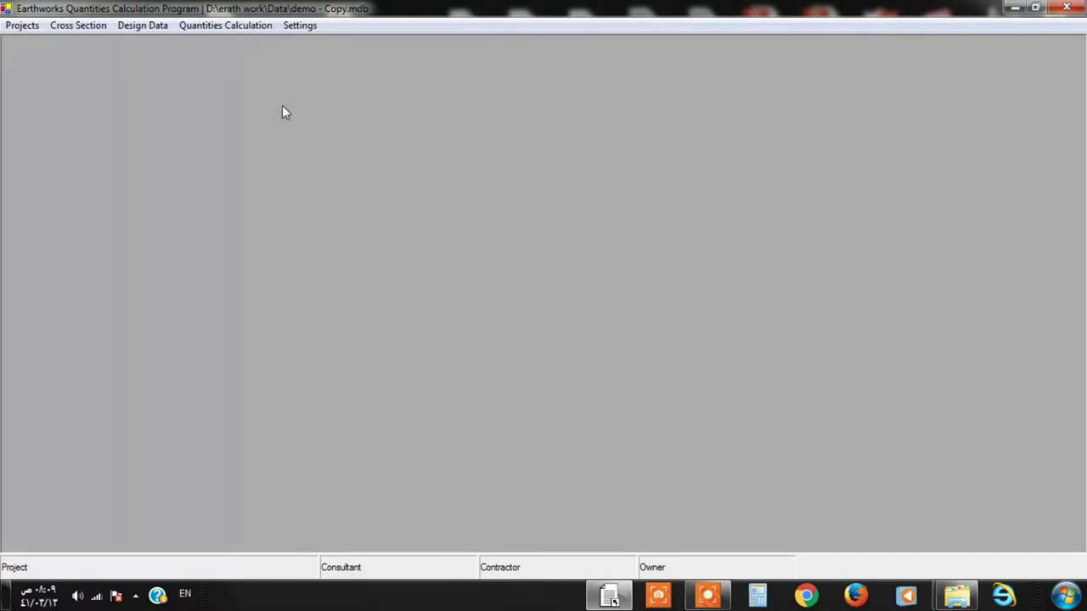
Print the Detail quantities report with the Average Area method, all pages, one copy, on the HP Color LaserJet M751 PCL 6 (V3)
left_click(266, 24)
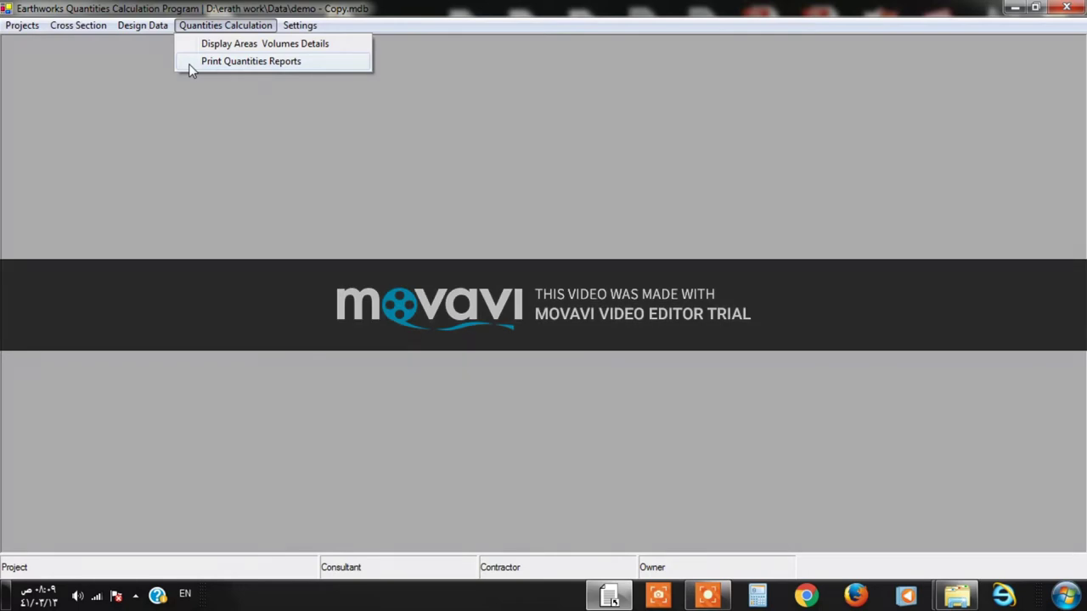
left_click(280, 62)
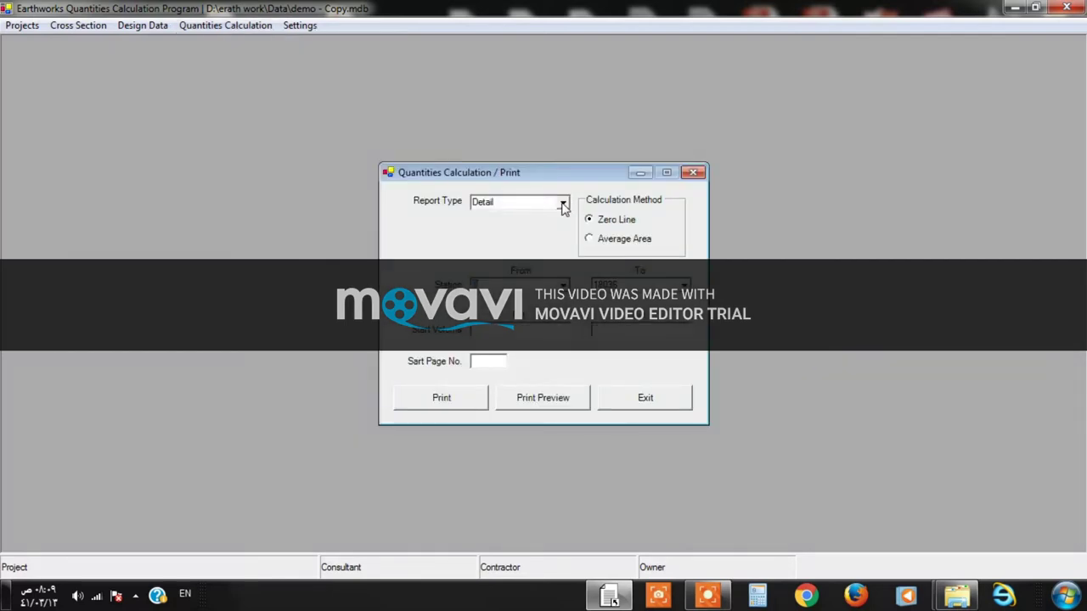
left_click(595, 240)
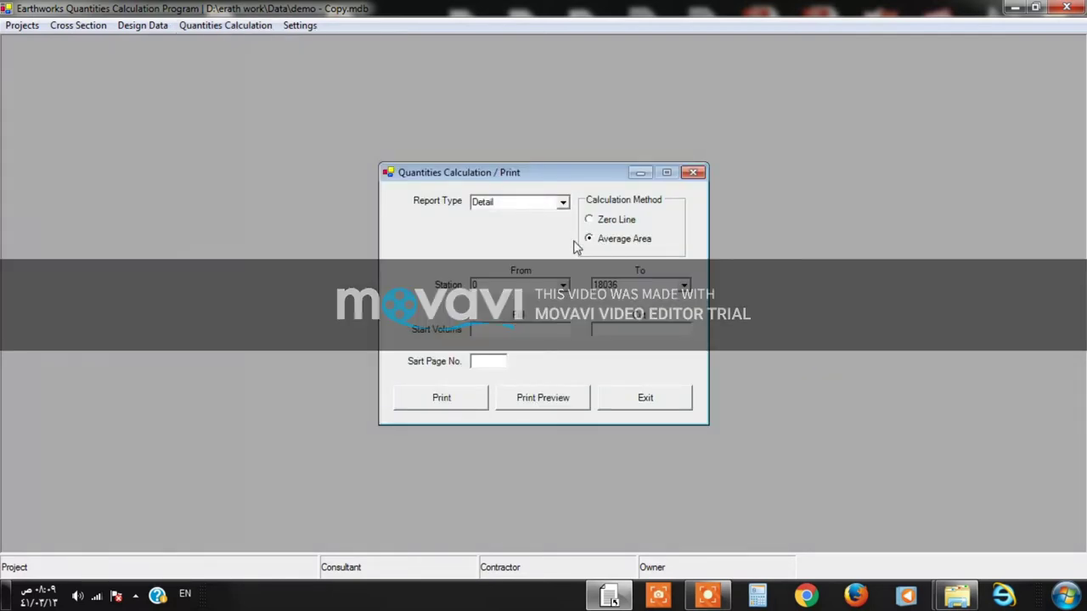
left_click(461, 402)
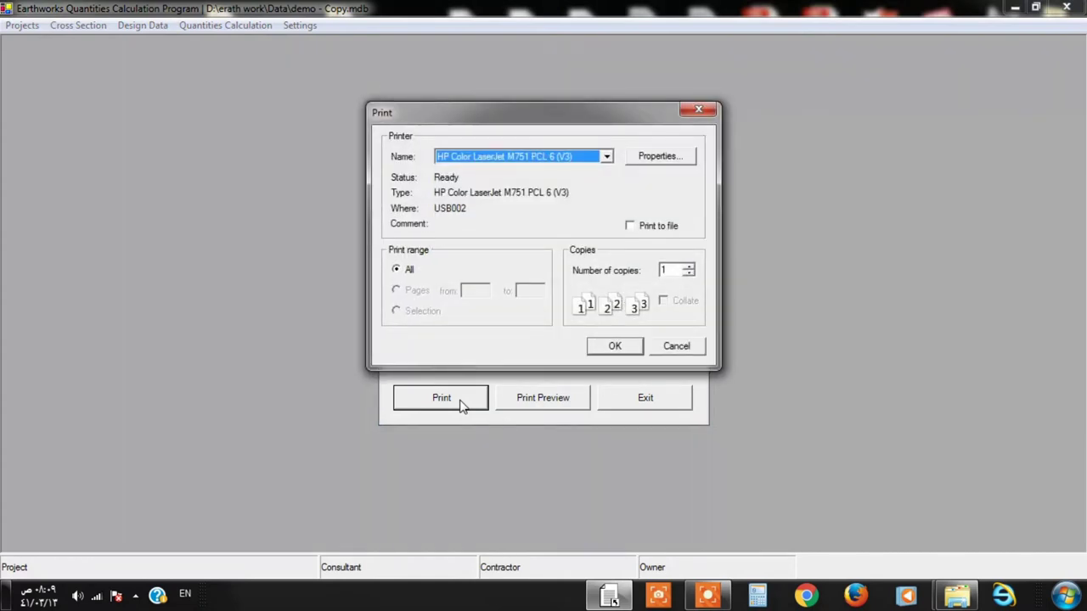
left_click(614, 346)
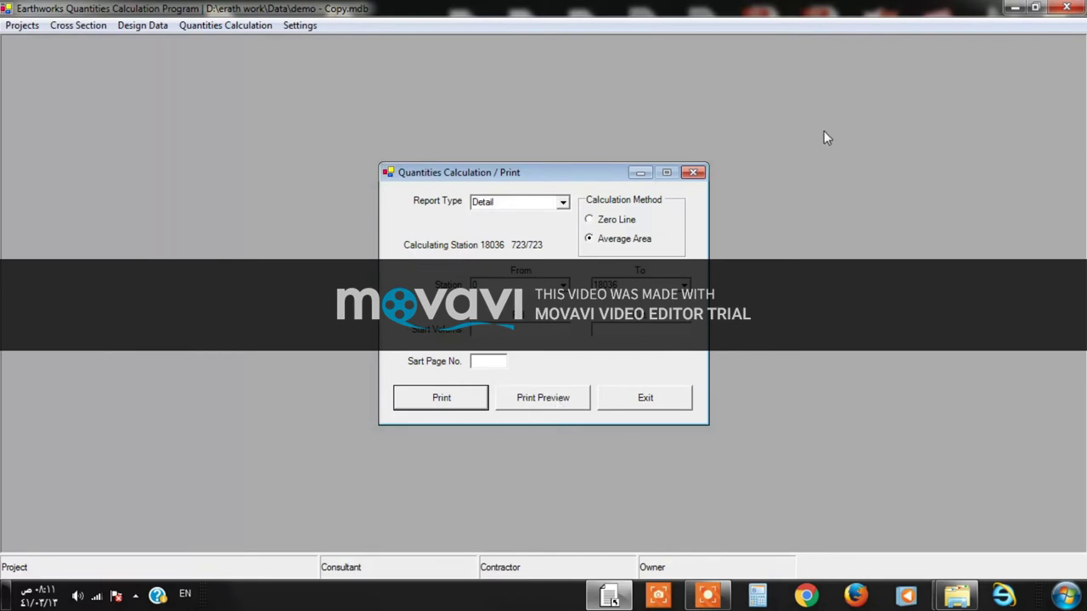
Start printing the Detail report and set the paper size of the HP Color LaserJet M751 PCL 6 (V3) to RA4
left_click(455, 405)
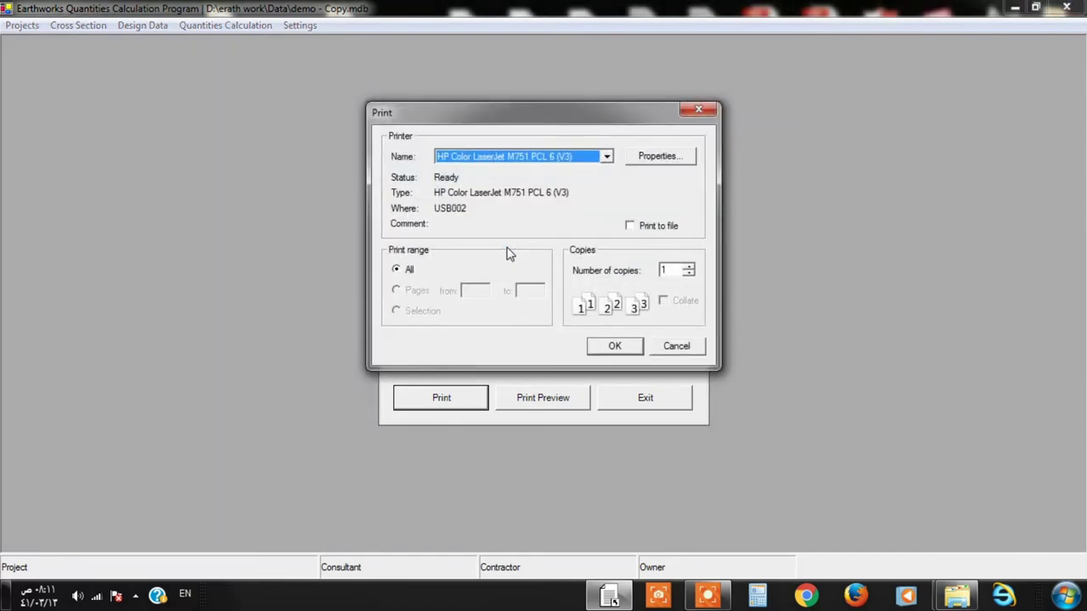
left_click(661, 161)
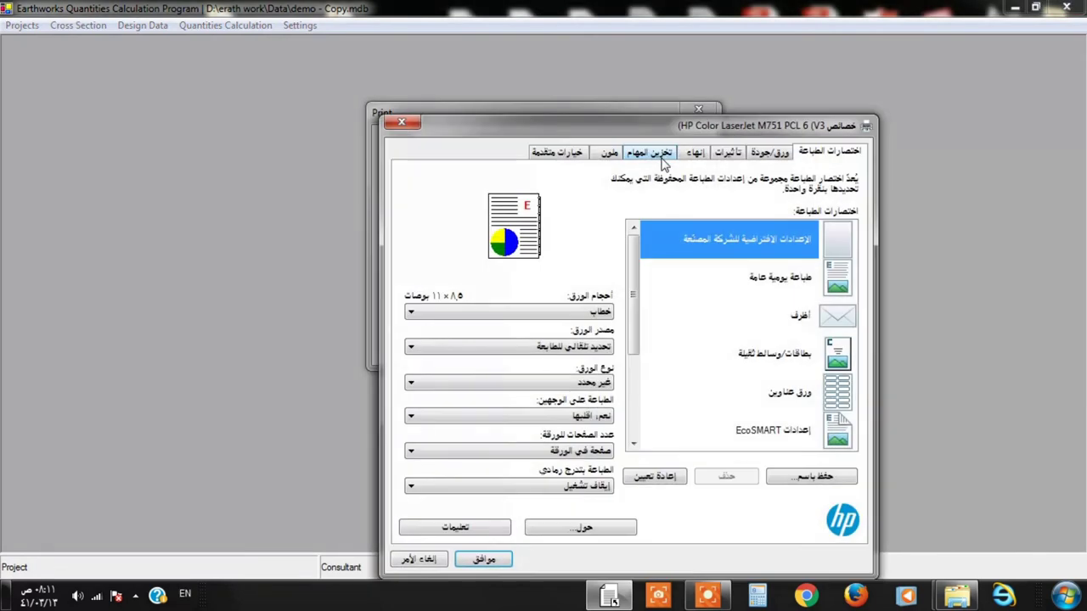
left_click(579, 313)
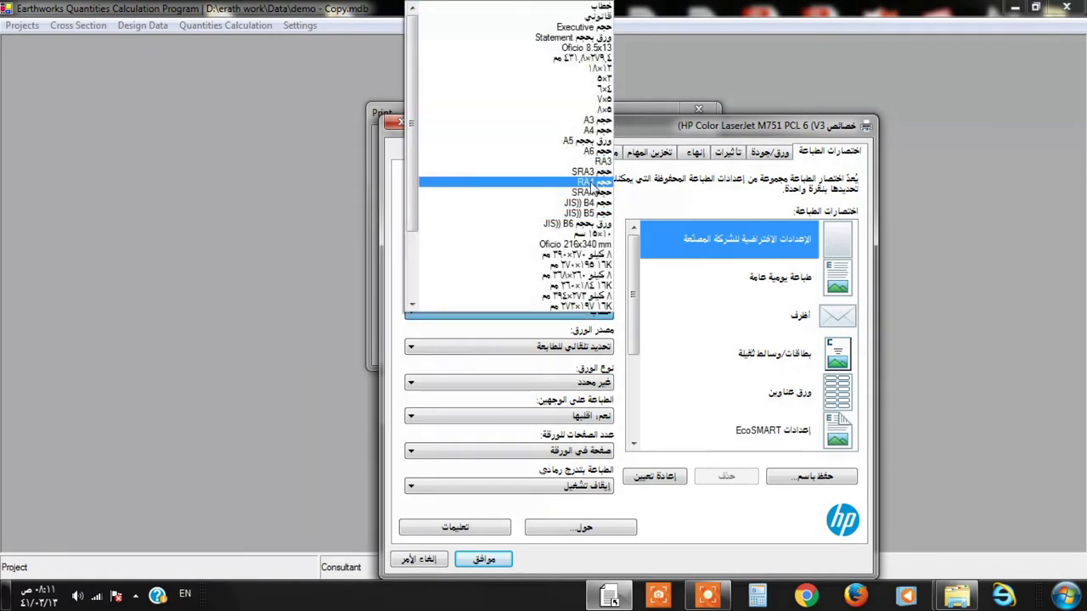
left_click(591, 182)
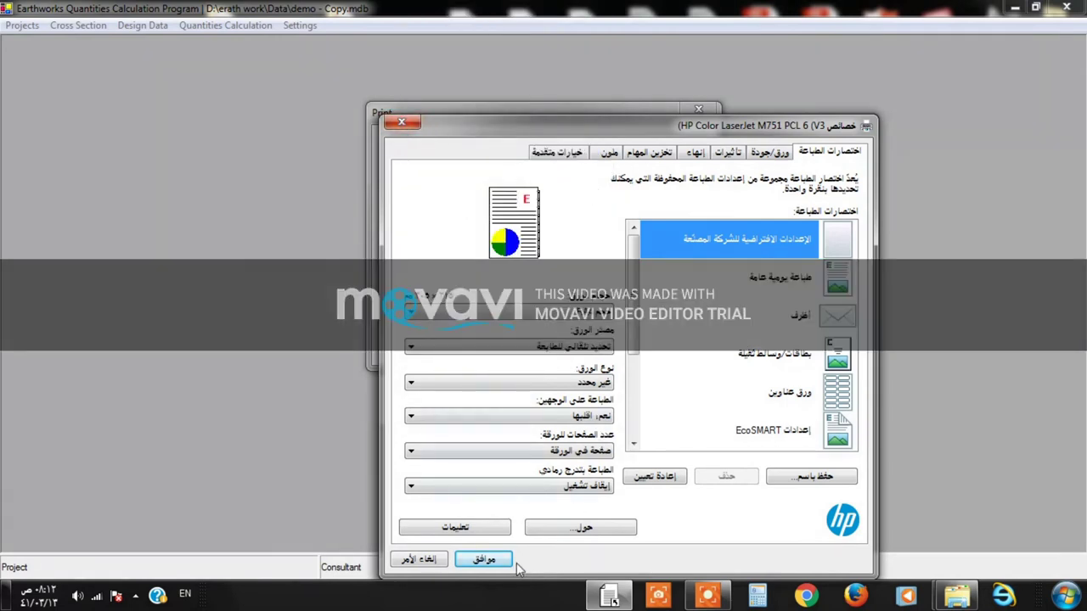
left_click(485, 558)
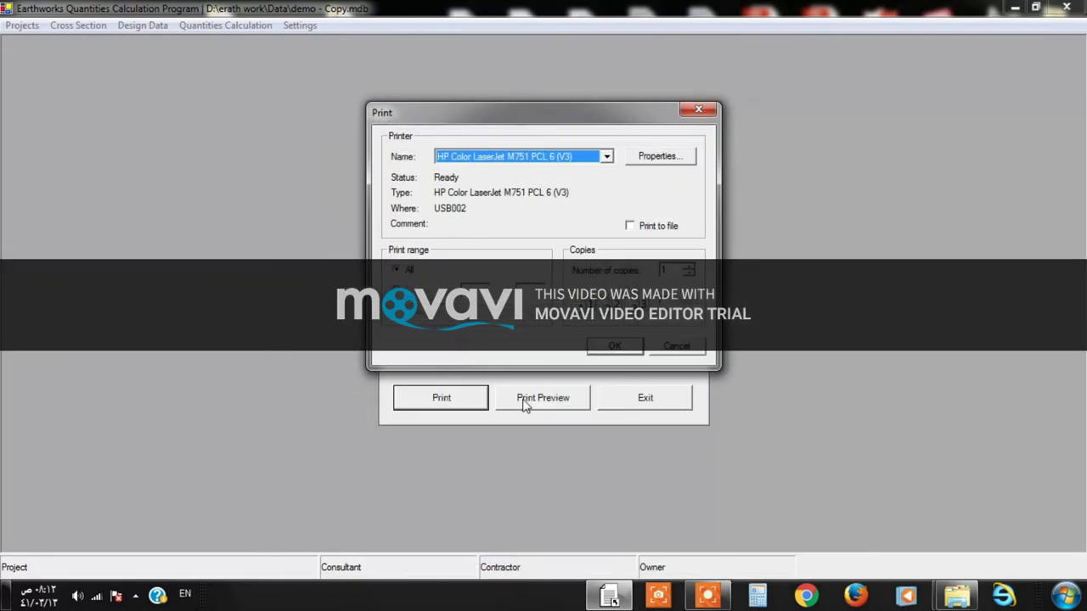
Print all pages of the Detail report in one copy with the pdfFactory Pro printer
left_click(606, 157)
left_click(486, 221)
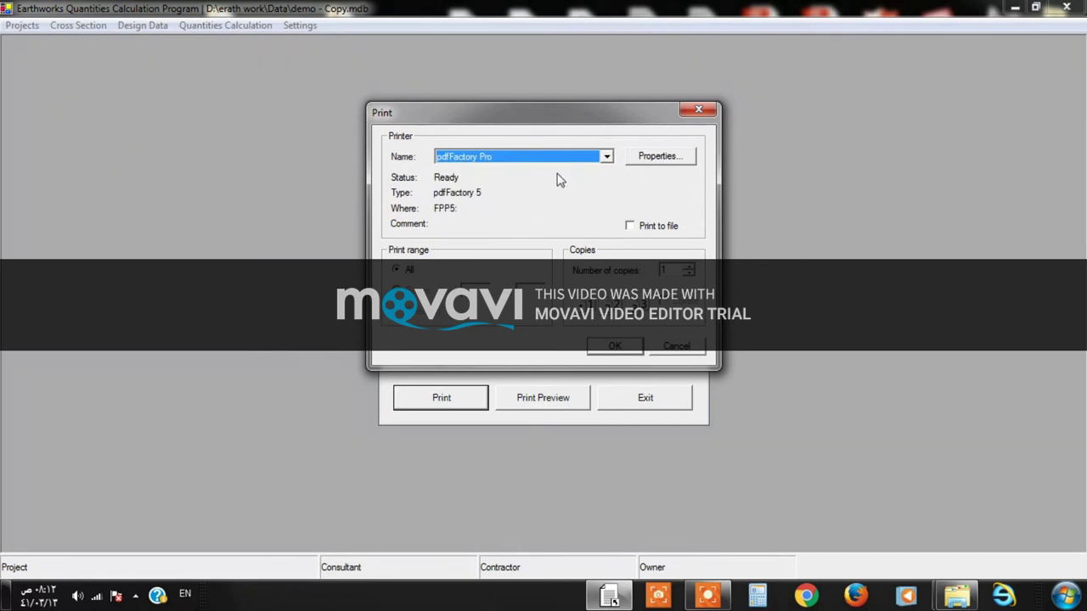
left_click(614, 346)
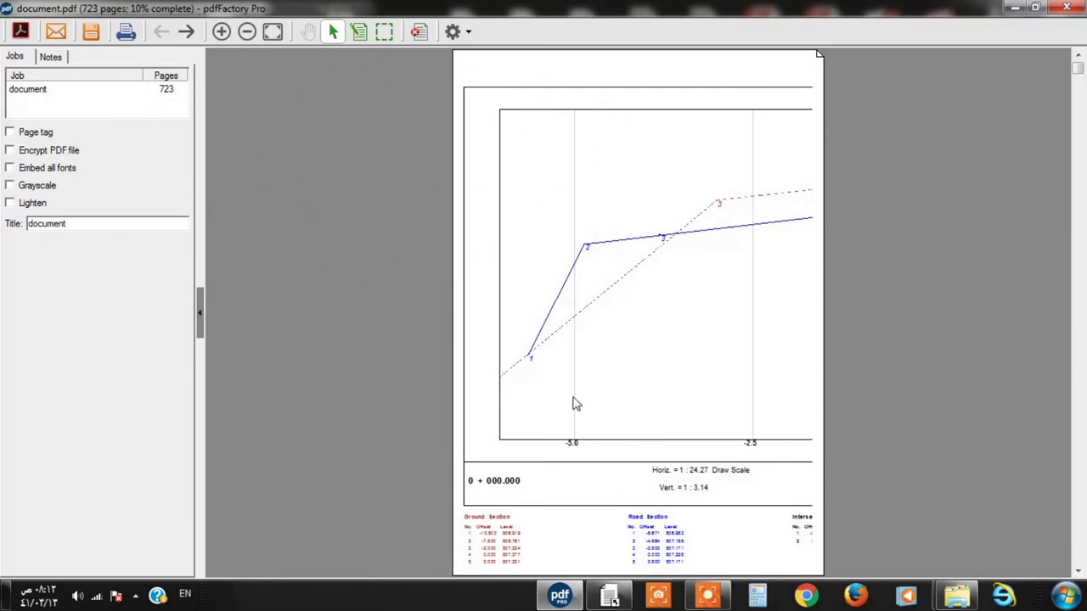
Look through the cross-section sheets in the generated PDF from station 0+000 to station 2+800
scroll(639, 424, "down", 5)
scroll(638, 424, "down", 12)
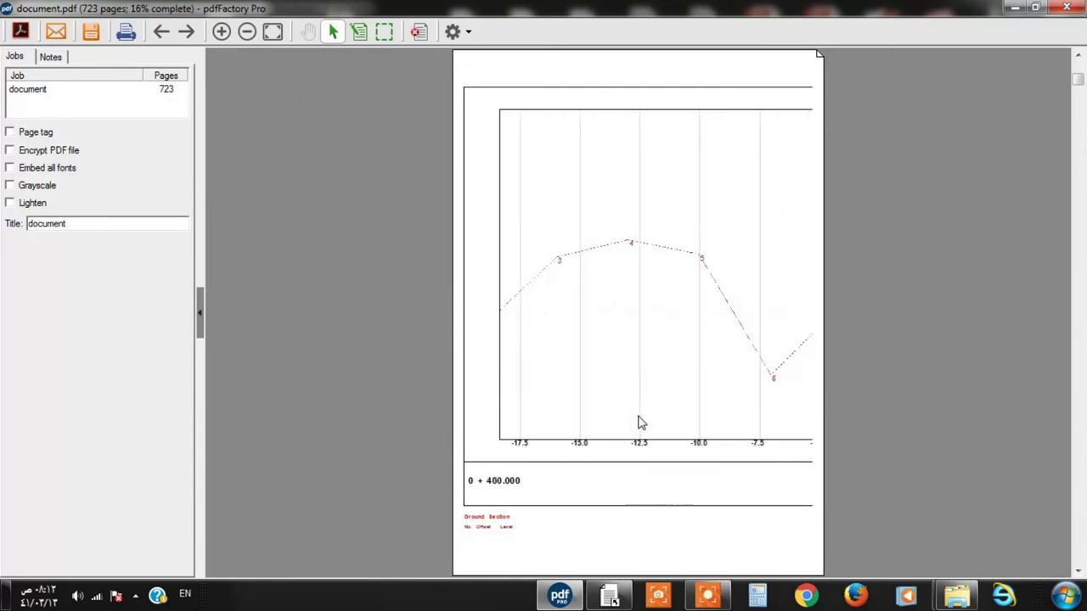
scroll(641, 423, "down", 15)
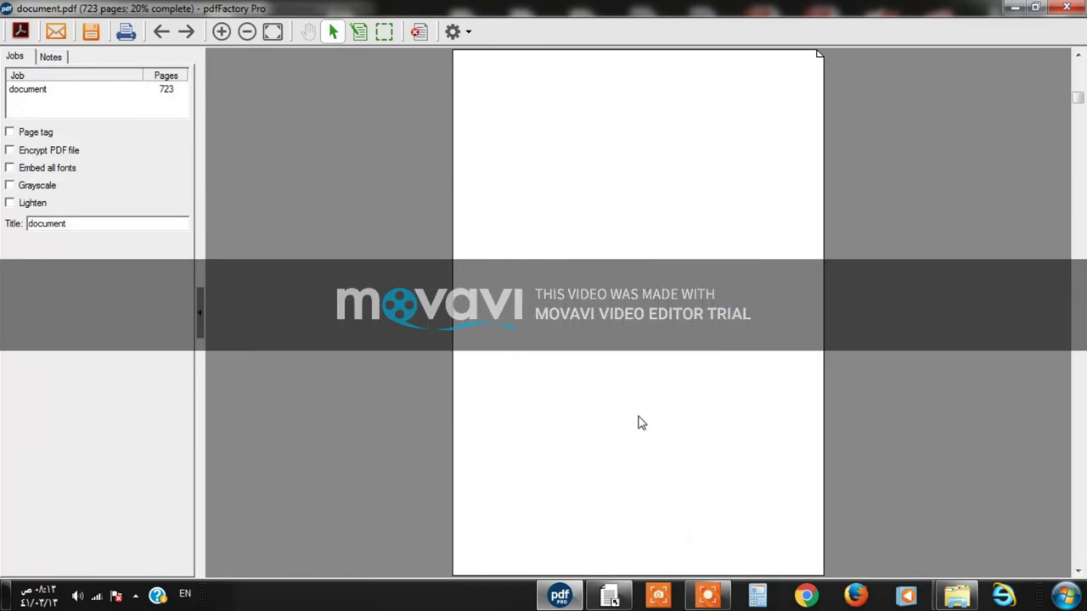
scroll(641, 423, "down", 9)
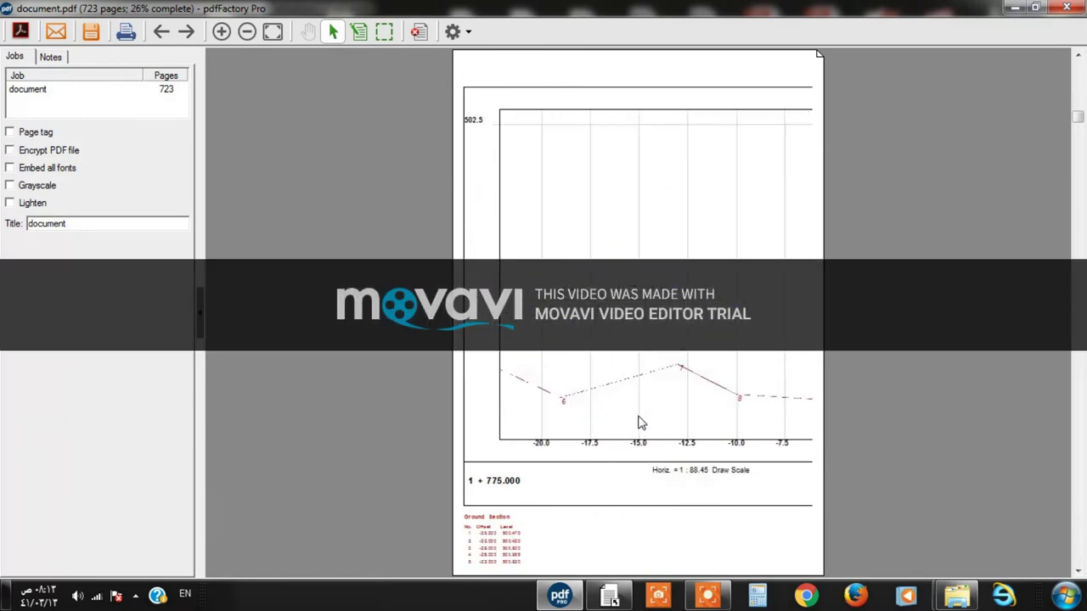
scroll(641, 423, "down", 20)
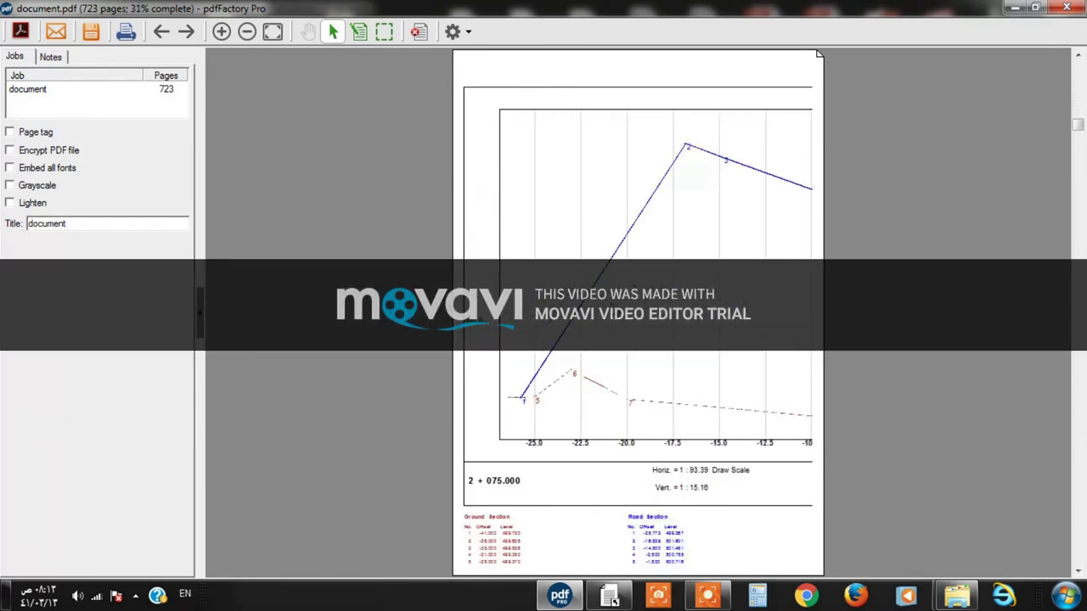
scroll(641, 423, "down", 14)
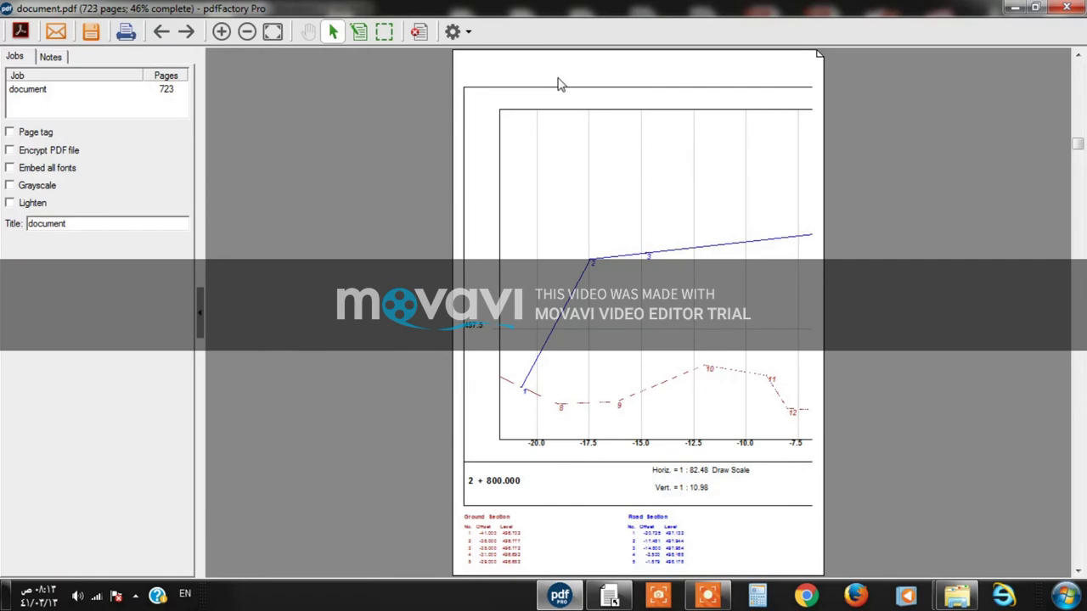
Close the generated PDF document and exit the quantities print dialog
left_click(467, 31)
left_click(788, 245)
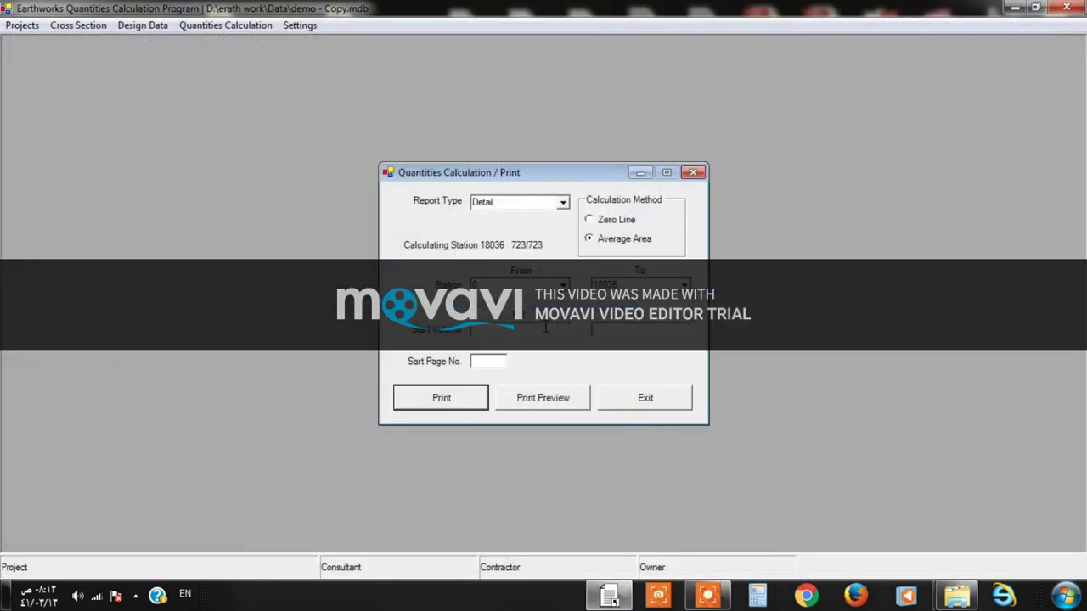
left_click(646, 407)
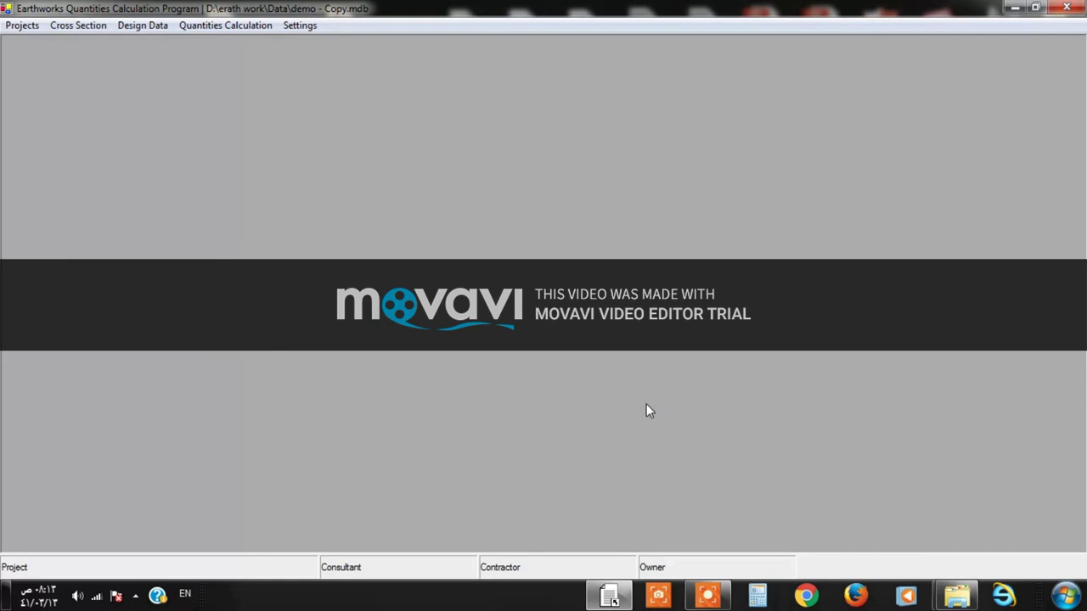
Switch to the file explorer, look through the files in the Downloads folder, and open its subfolder new
left_click(1015, 7)
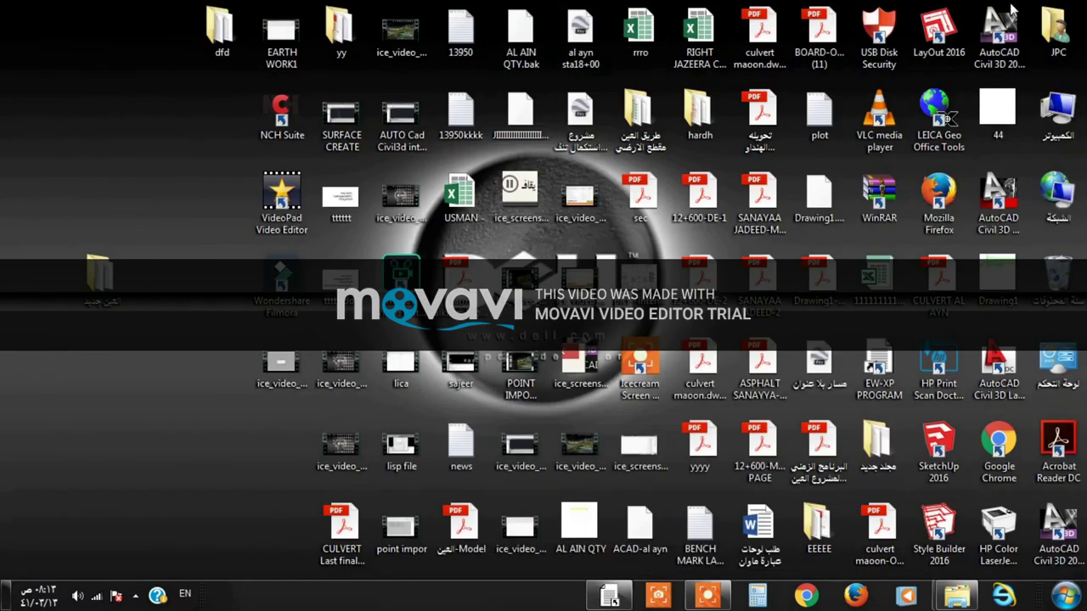
double_click(1070, 137)
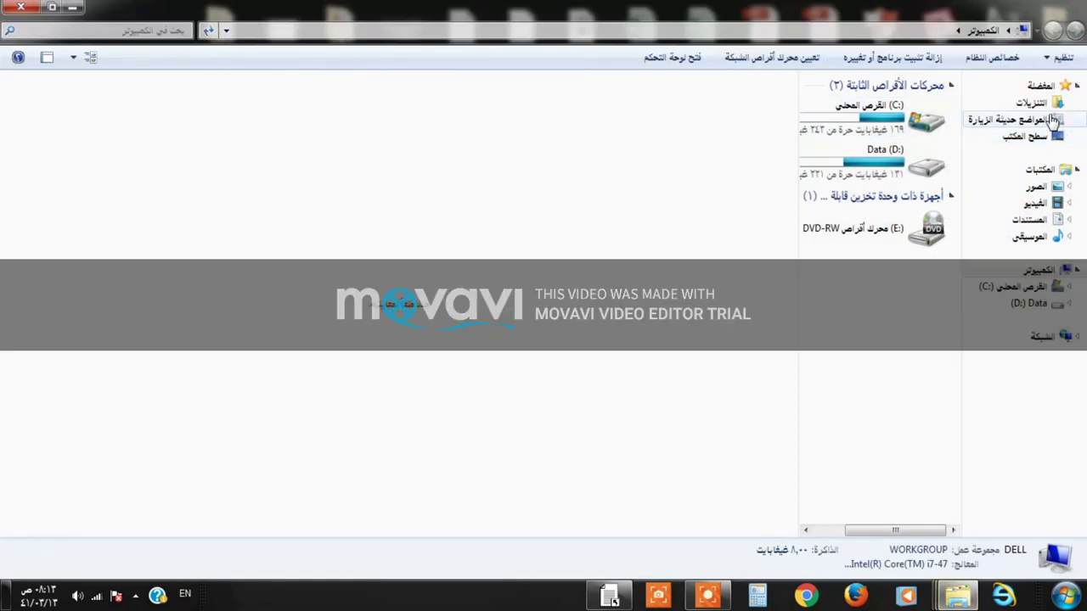
left_click(1039, 103)
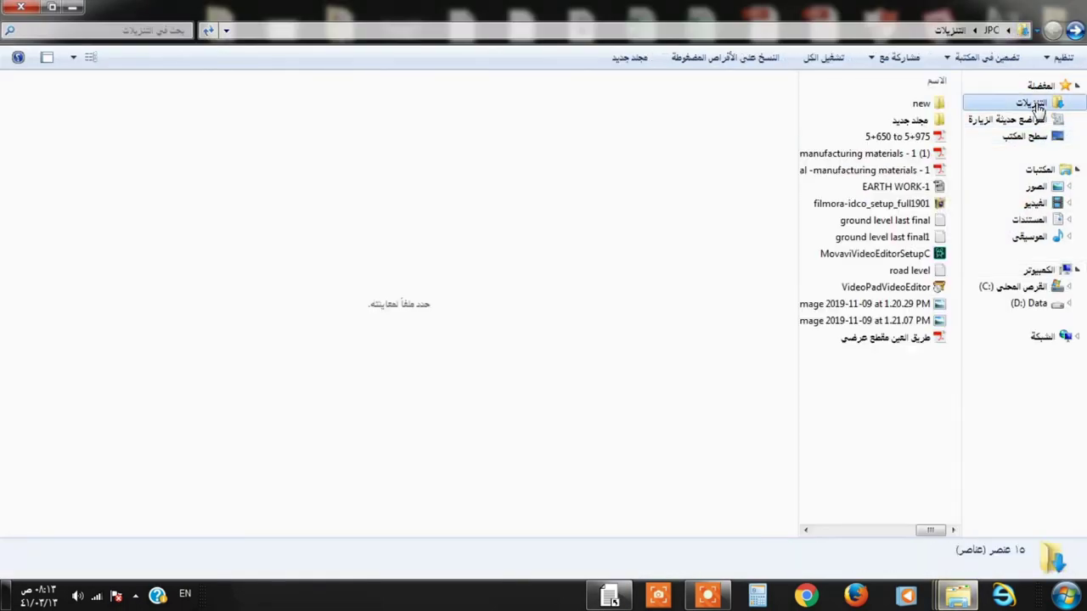
left_click(917, 154)
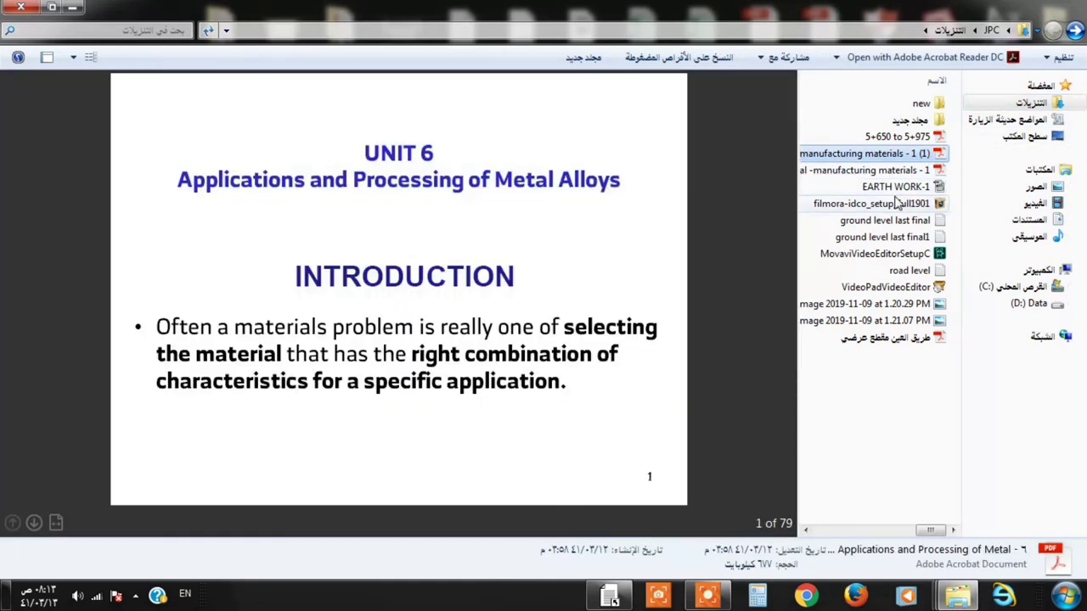
left_click(897, 189)
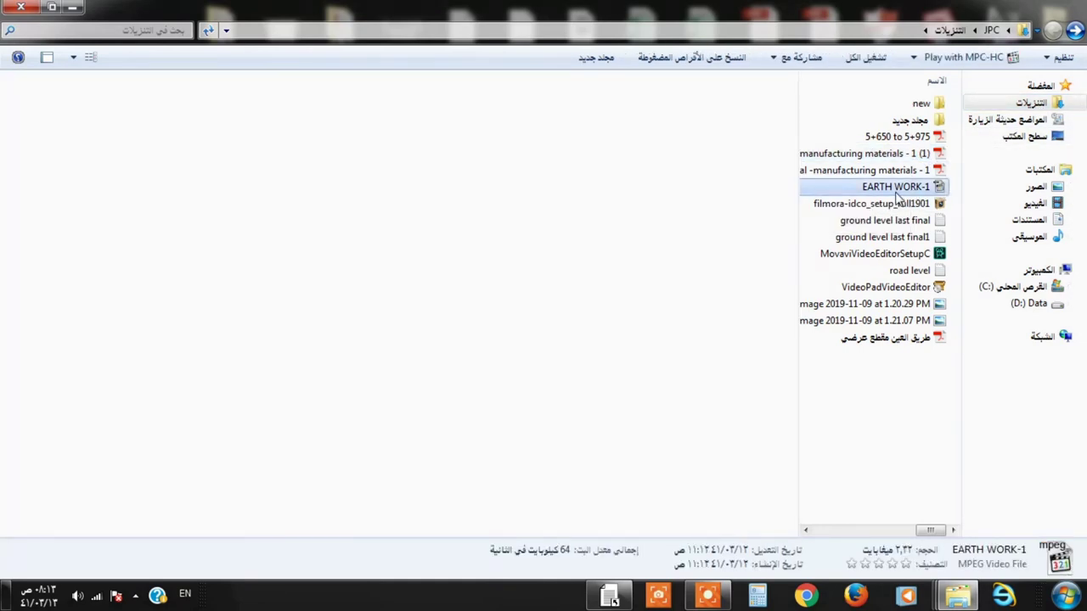
left_click(928, 121)
double_click(921, 102)
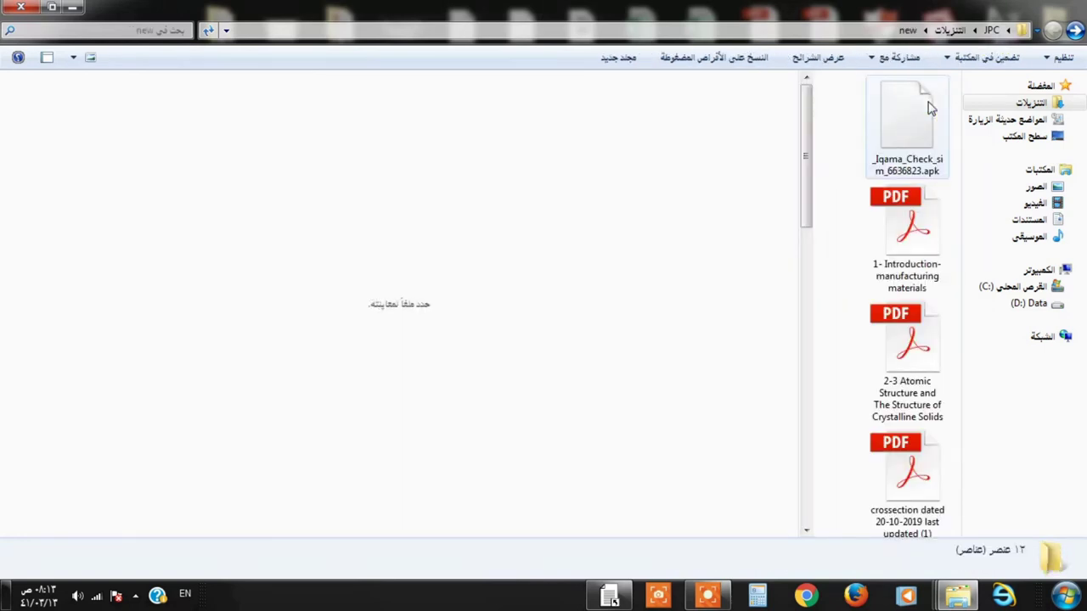